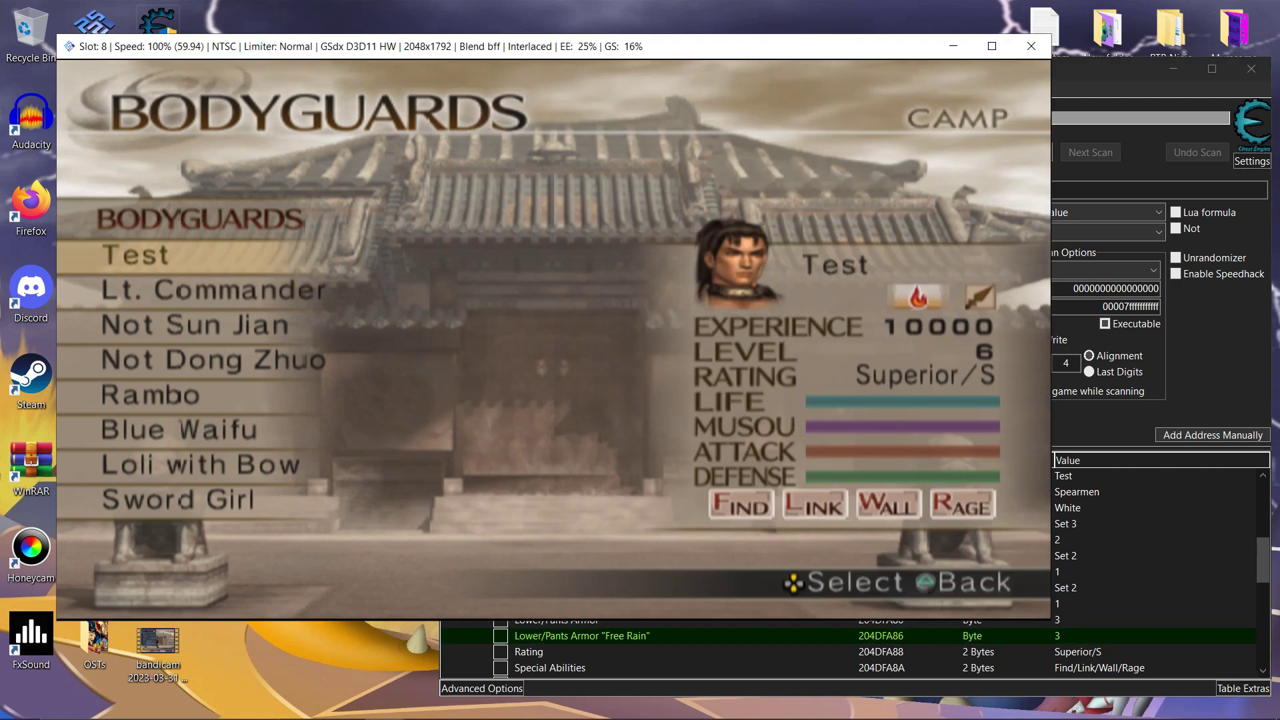
Step: Set the Test bodyguard's Lower/Pants Armor to Set 3 in Cheat Engine and reselect that bodyguard in the PCSX2 game
key("Down")
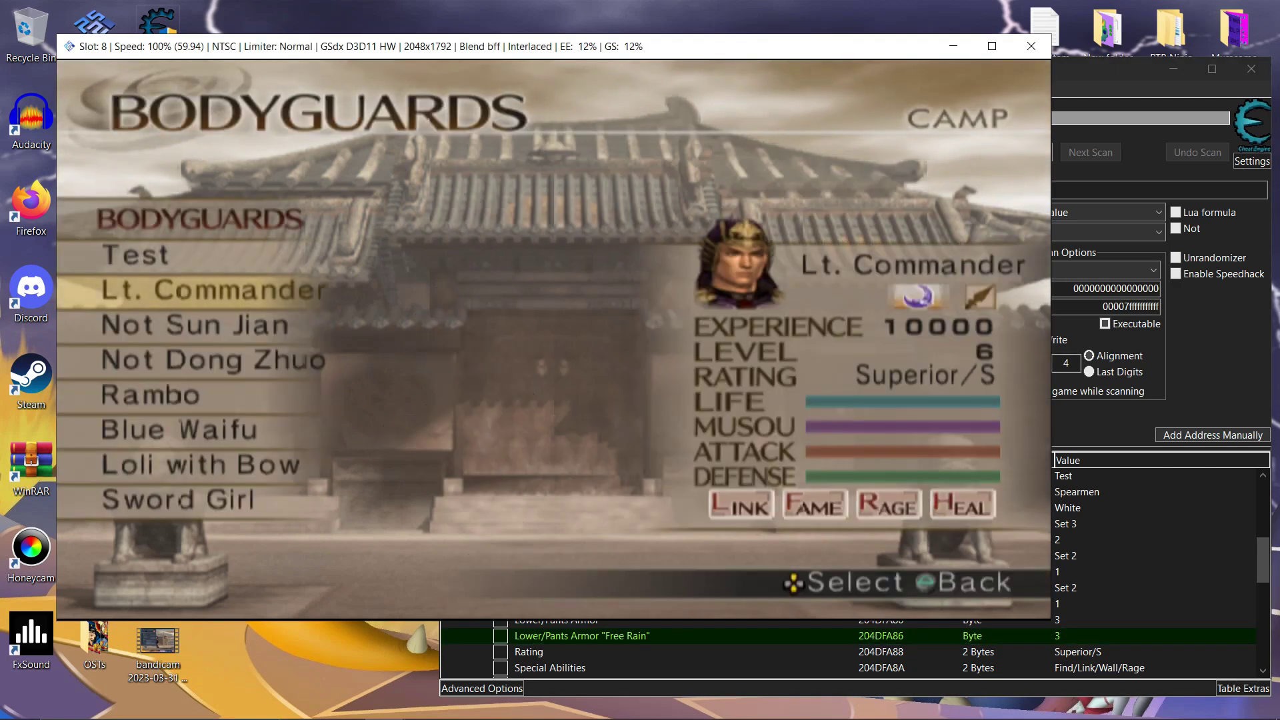
key("alt+Tab")
double_click(1057, 619)
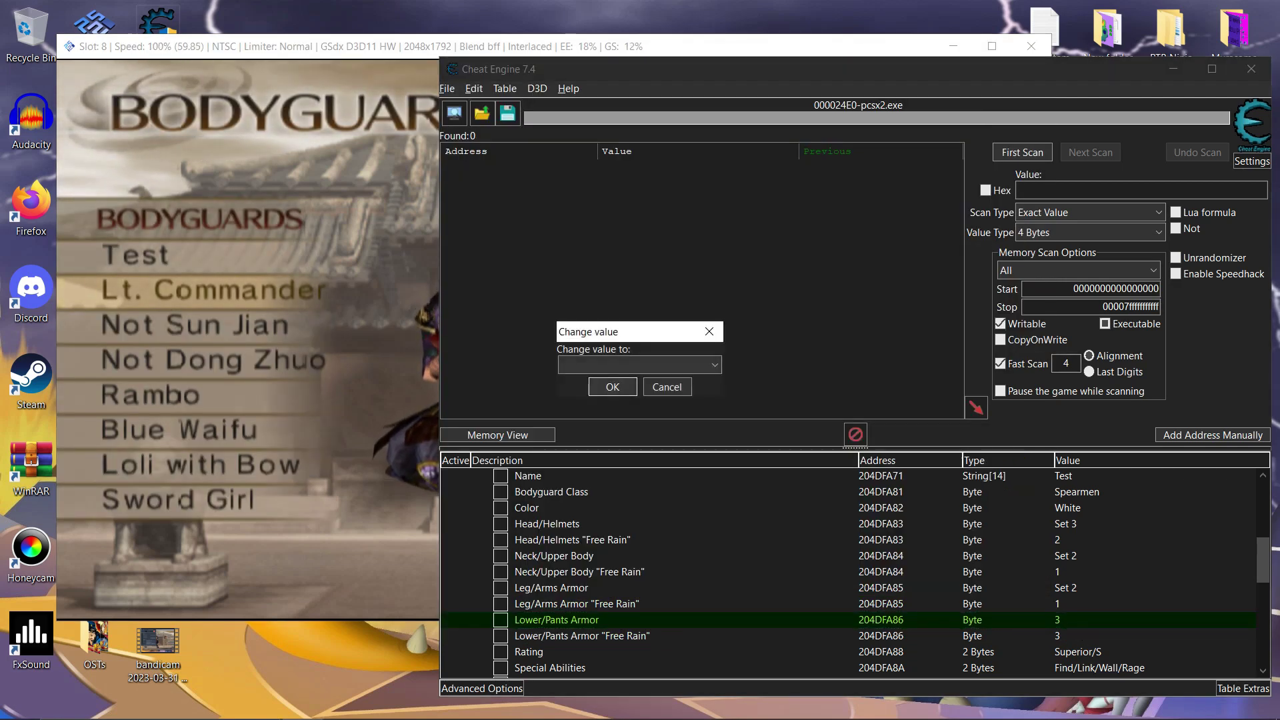
left_click(714, 364)
key("Return")
key("Return")
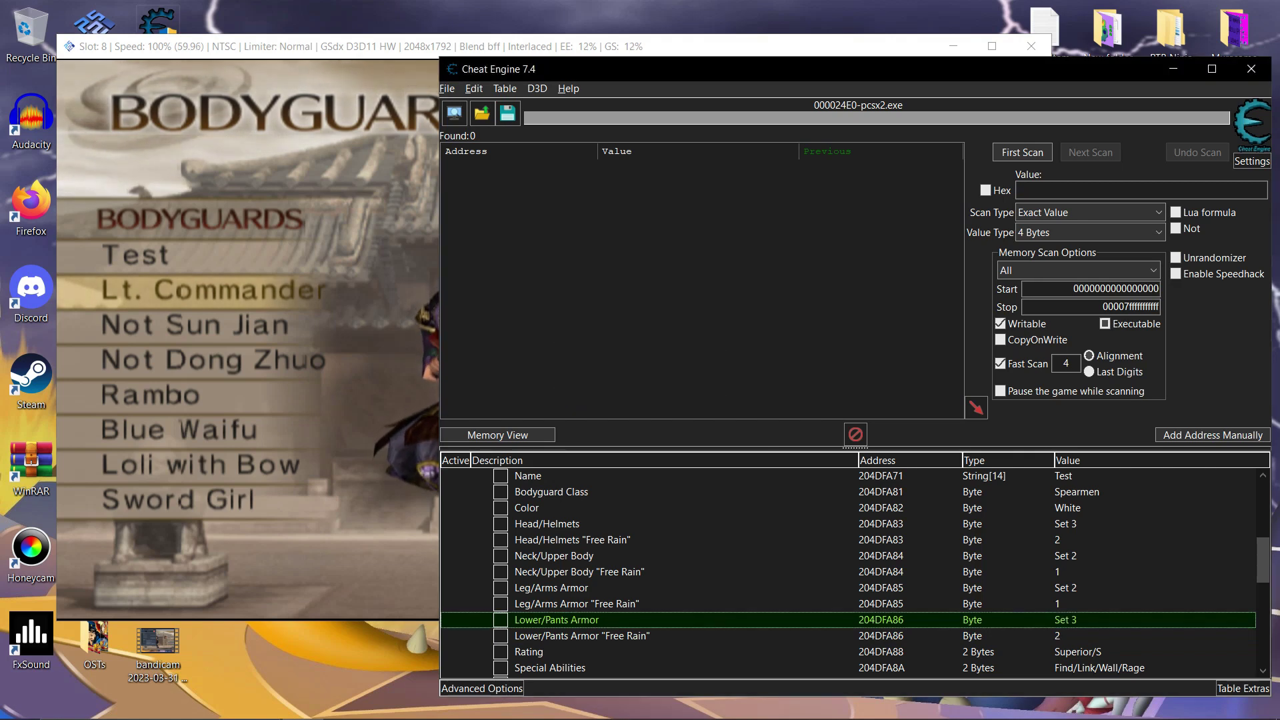
key("alt+Tab")
key("Up")
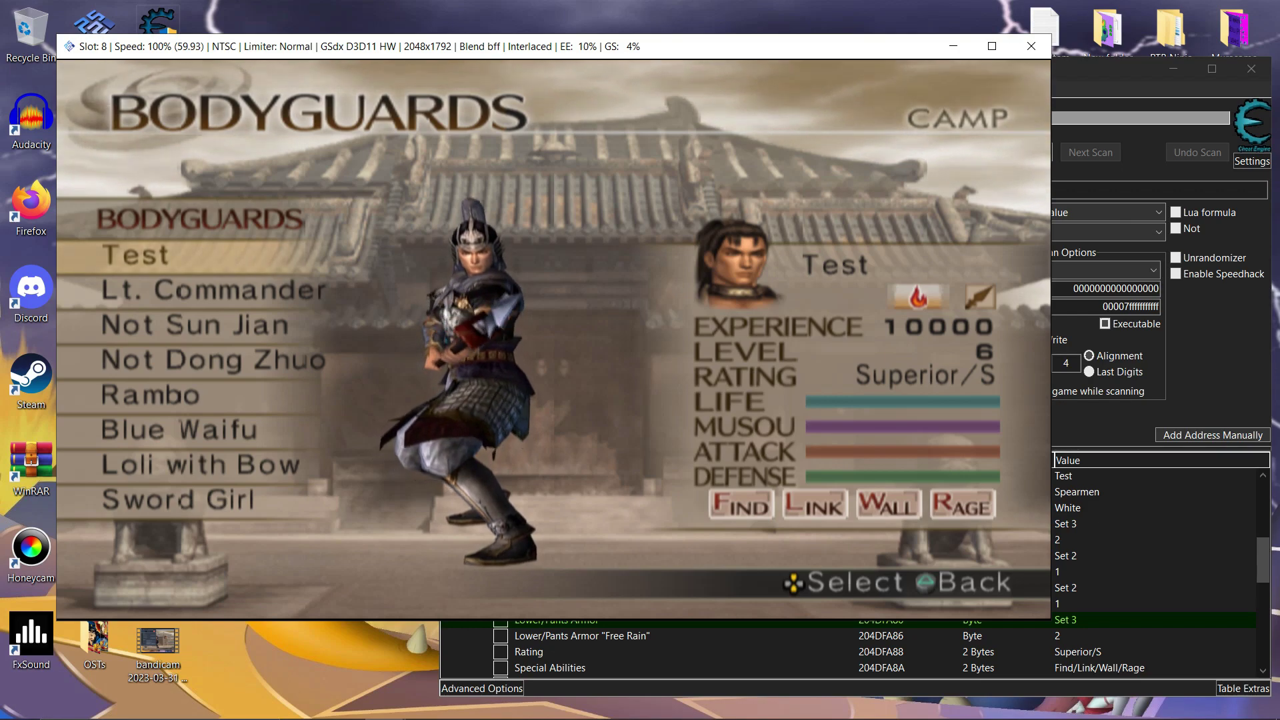
Step: Leave the bodyguard list and open the Officers screen from the Camp menu
key("i")
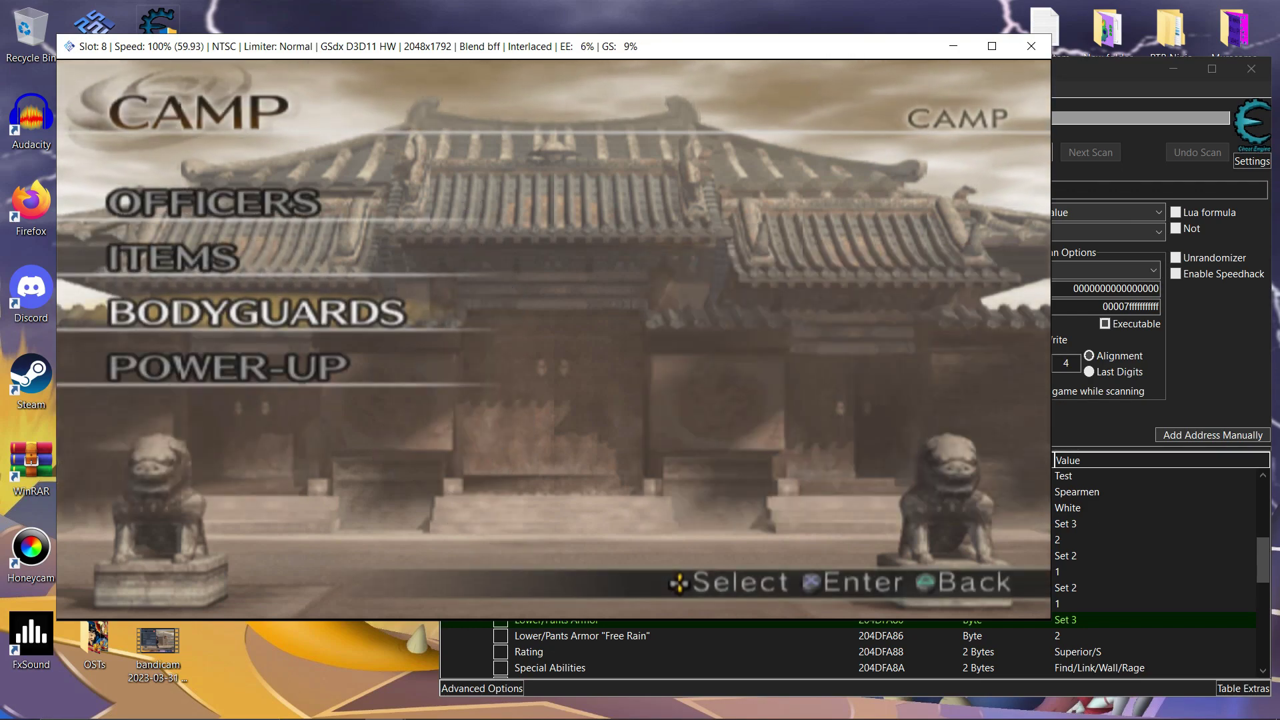
key("Up")
key("Up")
key("Return")
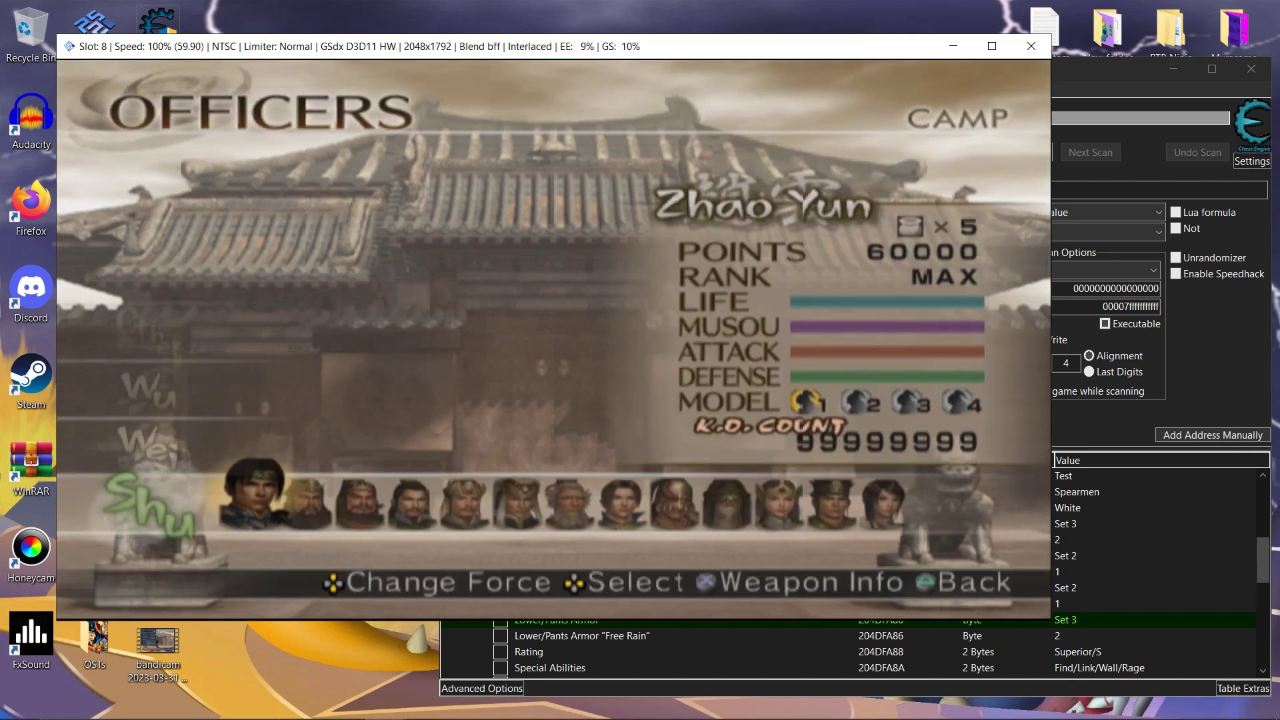
Step: Change the force to Other and select the created warrior at the end of its officer row
key("Up")
key("Up")
key("Up")
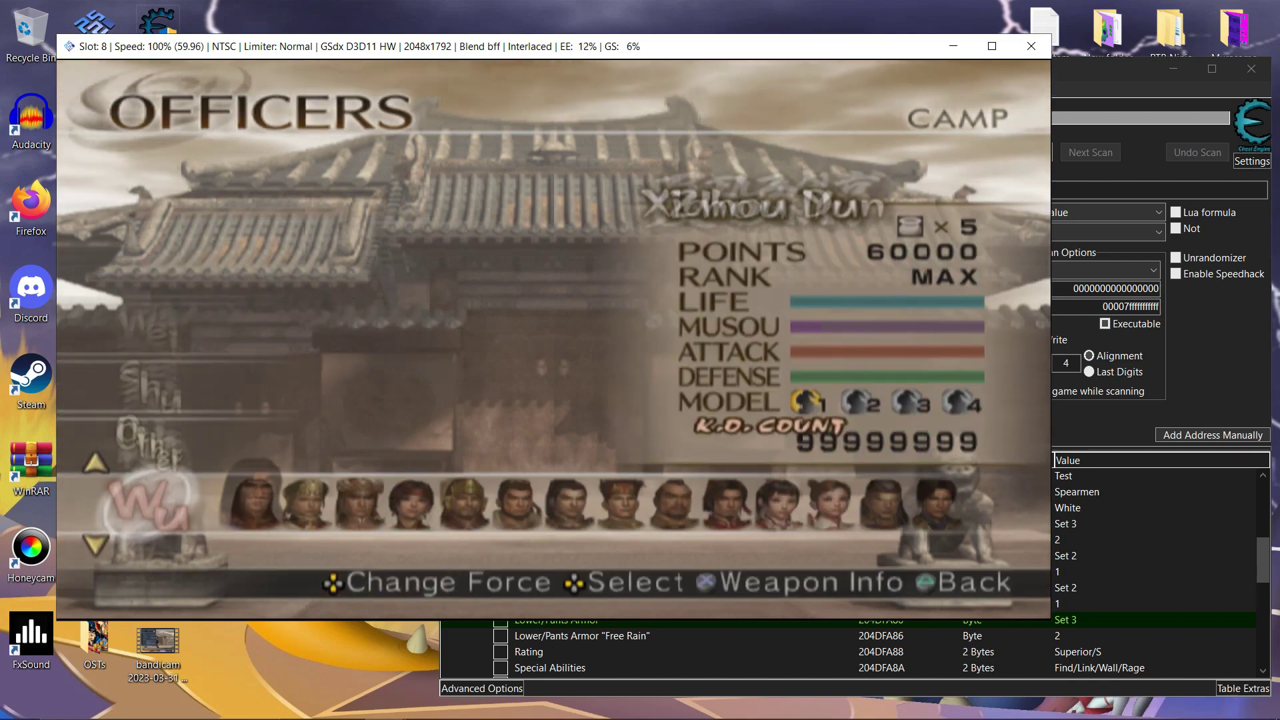
key("Right")
key("Right")
key("Right")
key("Right")
key("Right")
key("Right")
key("Right")
key("Right")
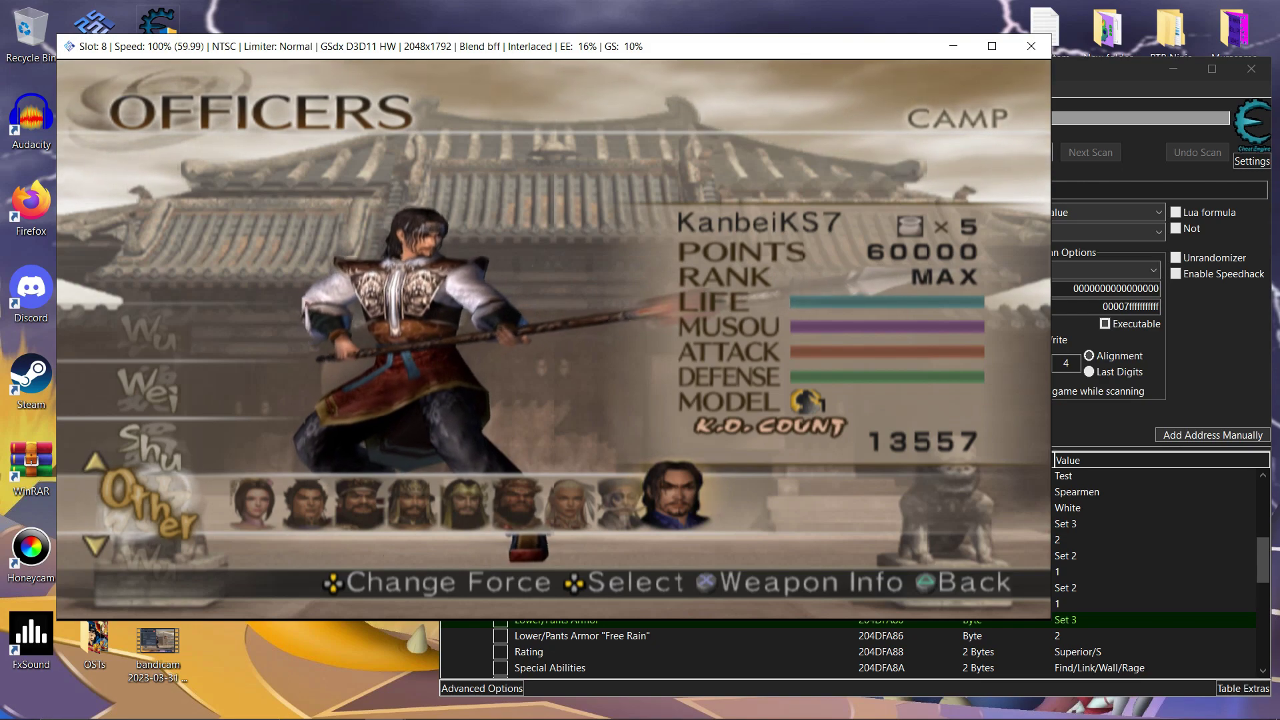
Step: Switch to Cheat Engine, collapse the Bodyguards entries and expand the Officers group under Camp
key("alt+Tab")
scroll(848, 572, "up", 3)
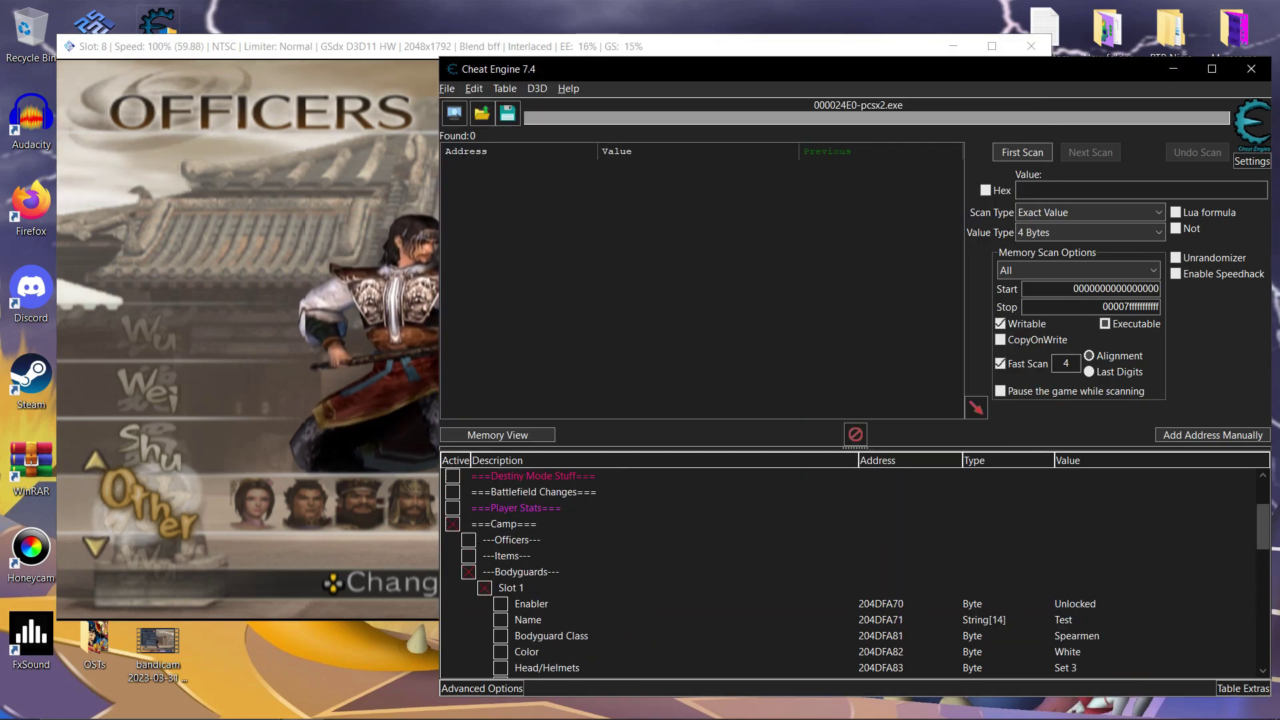
left_click(484, 588)
left_click(469, 571)
left_click(468, 540)
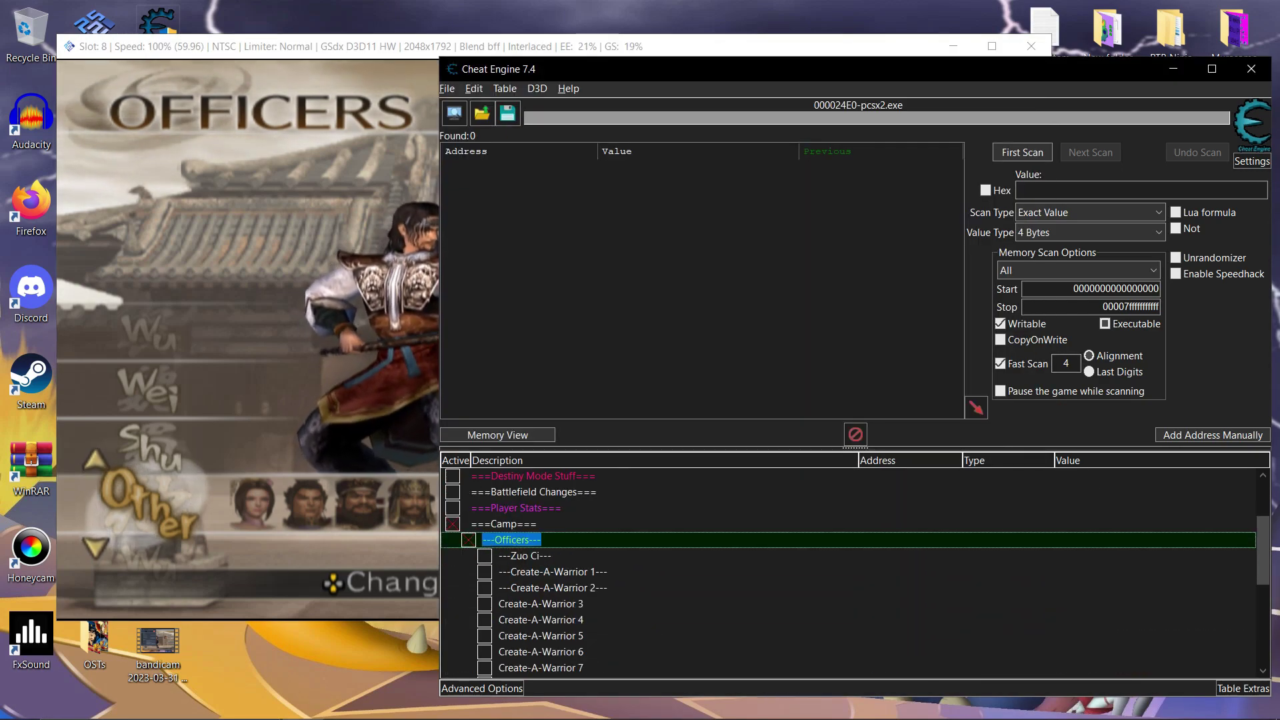
Step: Expand the Create-A-Warrior 1 entry under Officers to show its stat addresses
scroll(847, 572, "down", 2)
scroll(853, 574, "up", 1)
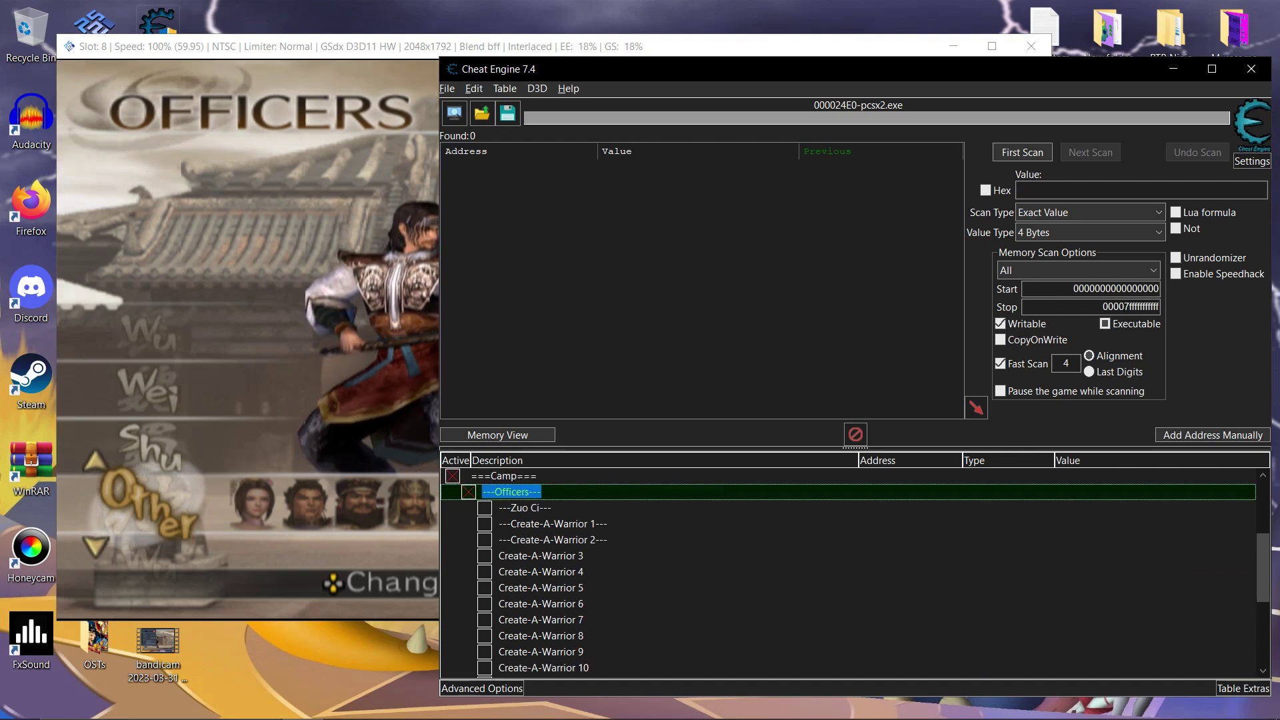
key("Down")
key("Down")
key("Right")
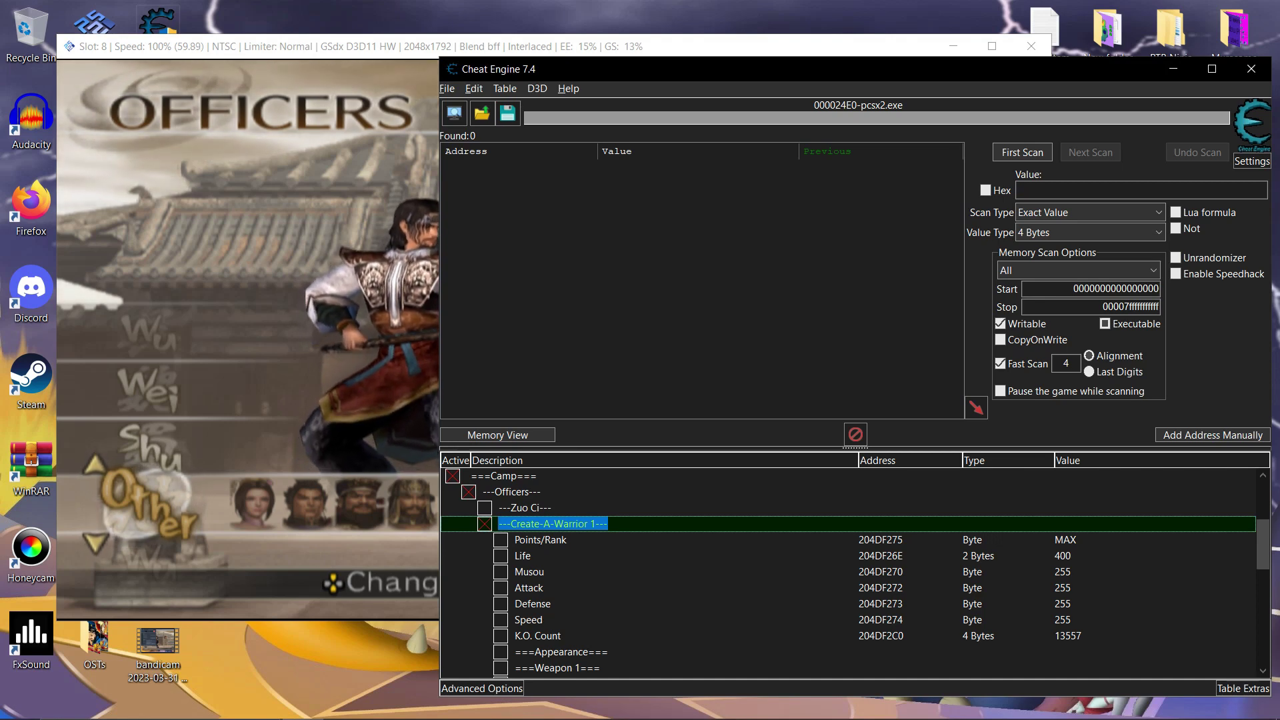
key("alt+Tab")
key("alt+Tab")
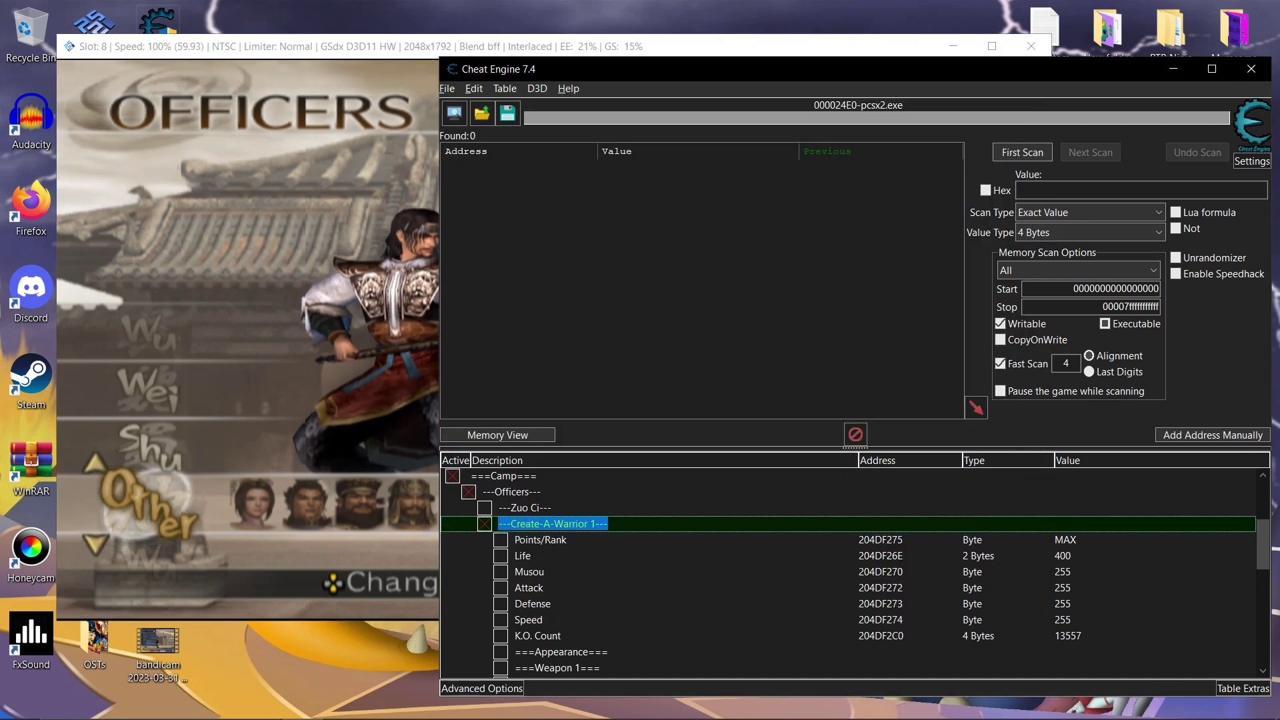
key("Down")
key("Down")
key("Return")
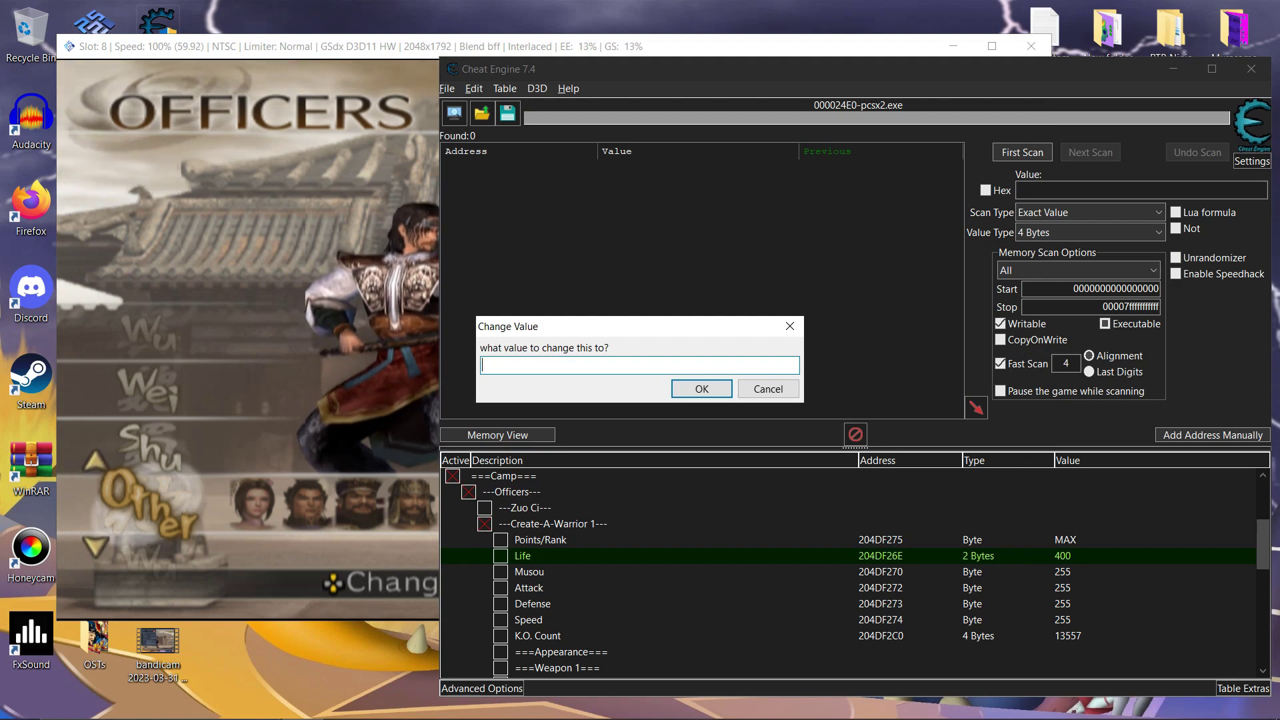
key("Escape")
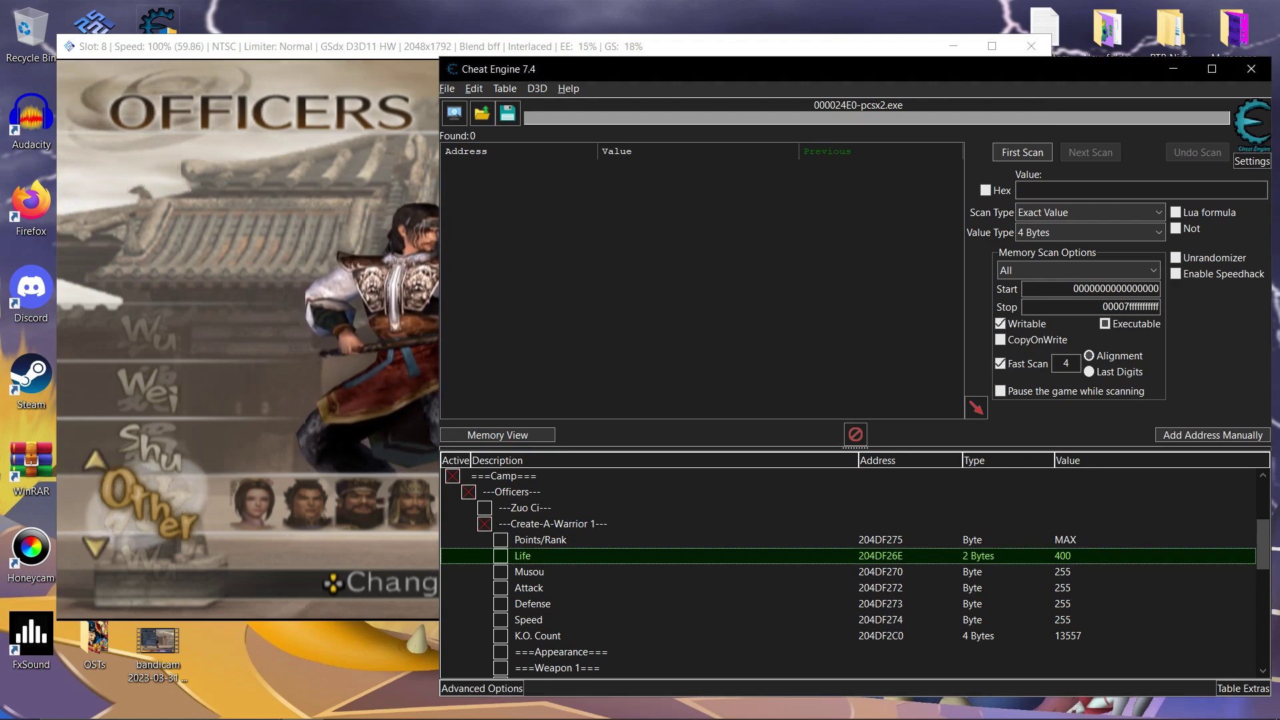
Step: Compare the Create-A-Warrior 1 stats, including Points/Rank, with the created officer's stats in the game
key("alt+Tab")
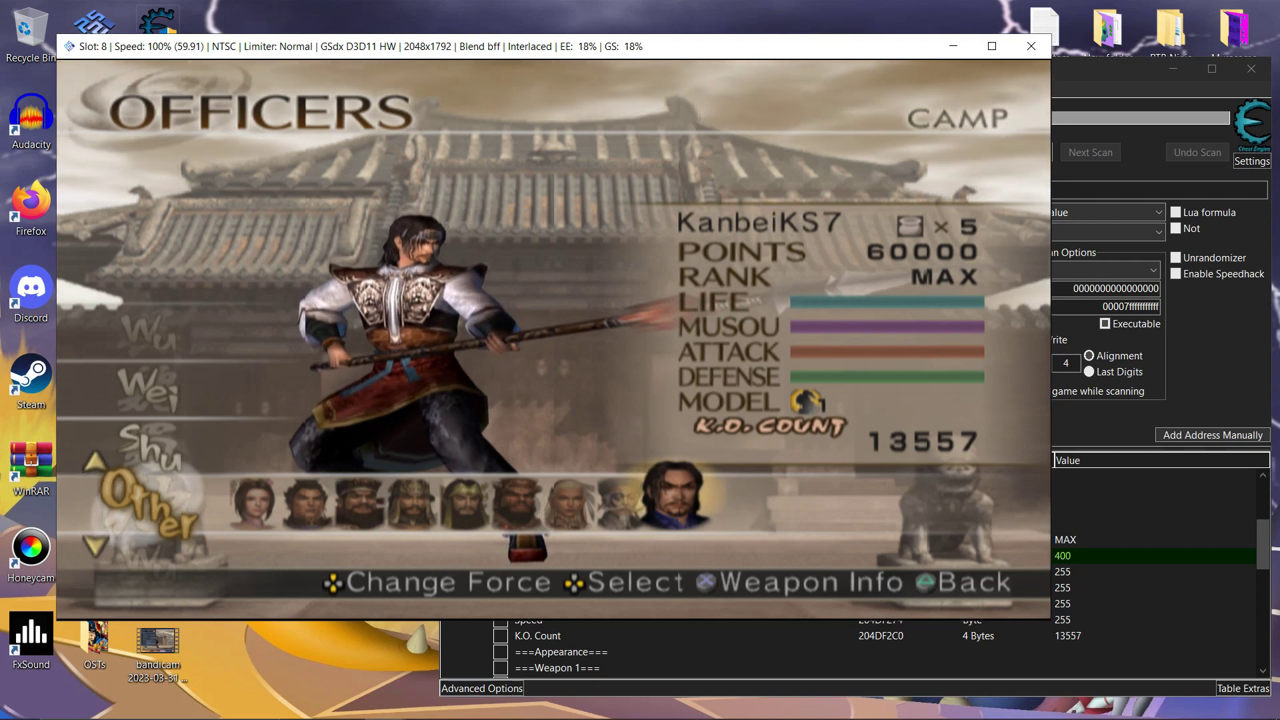
key("alt+Tab")
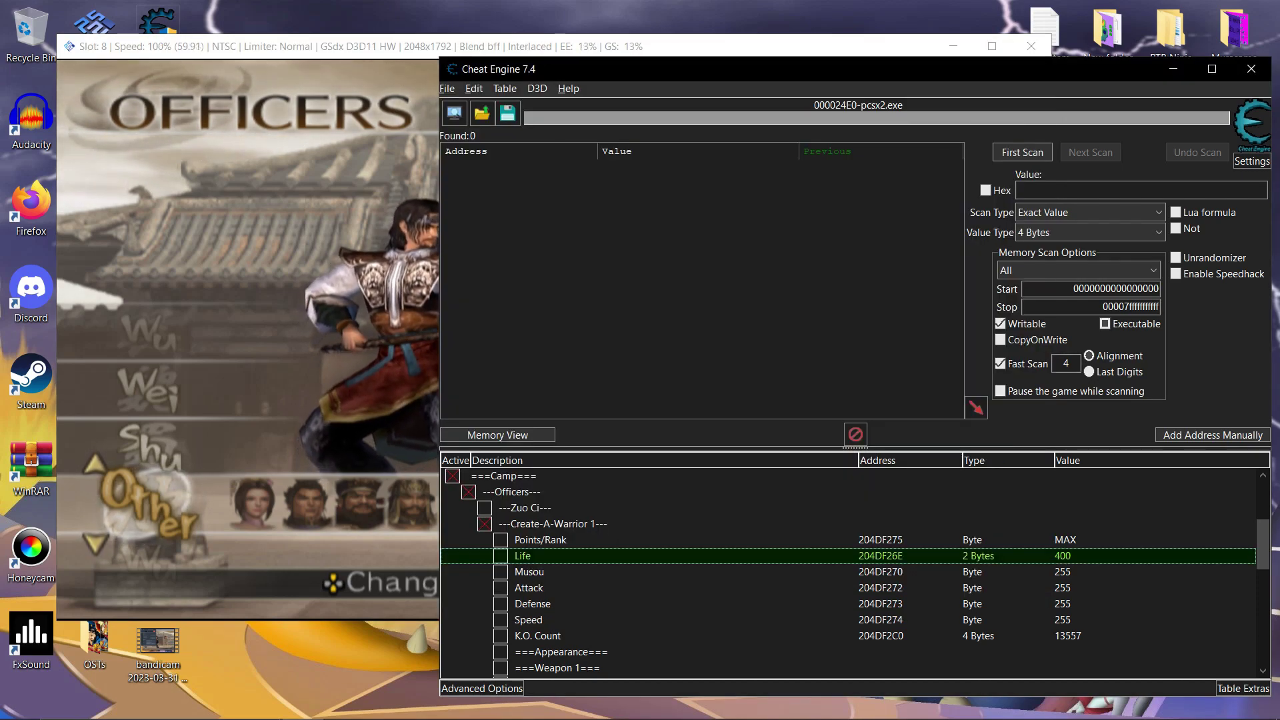
left_click(540, 539)
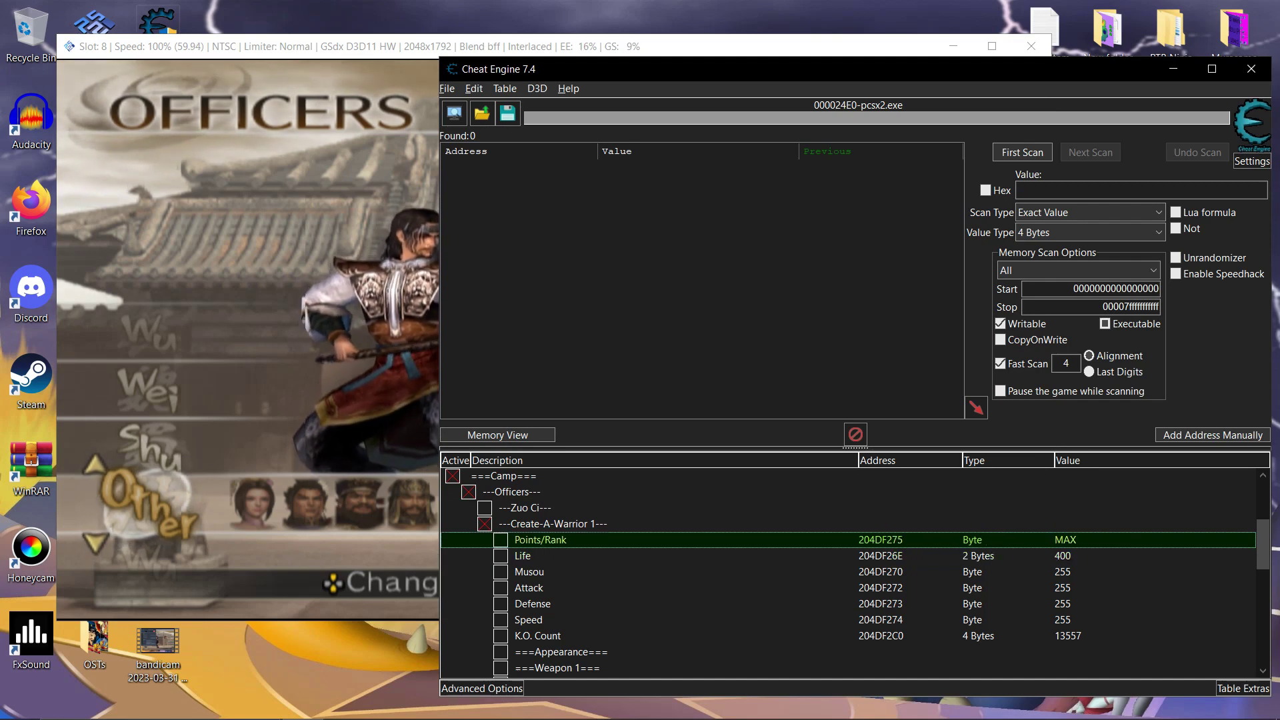
key("alt+Tab")
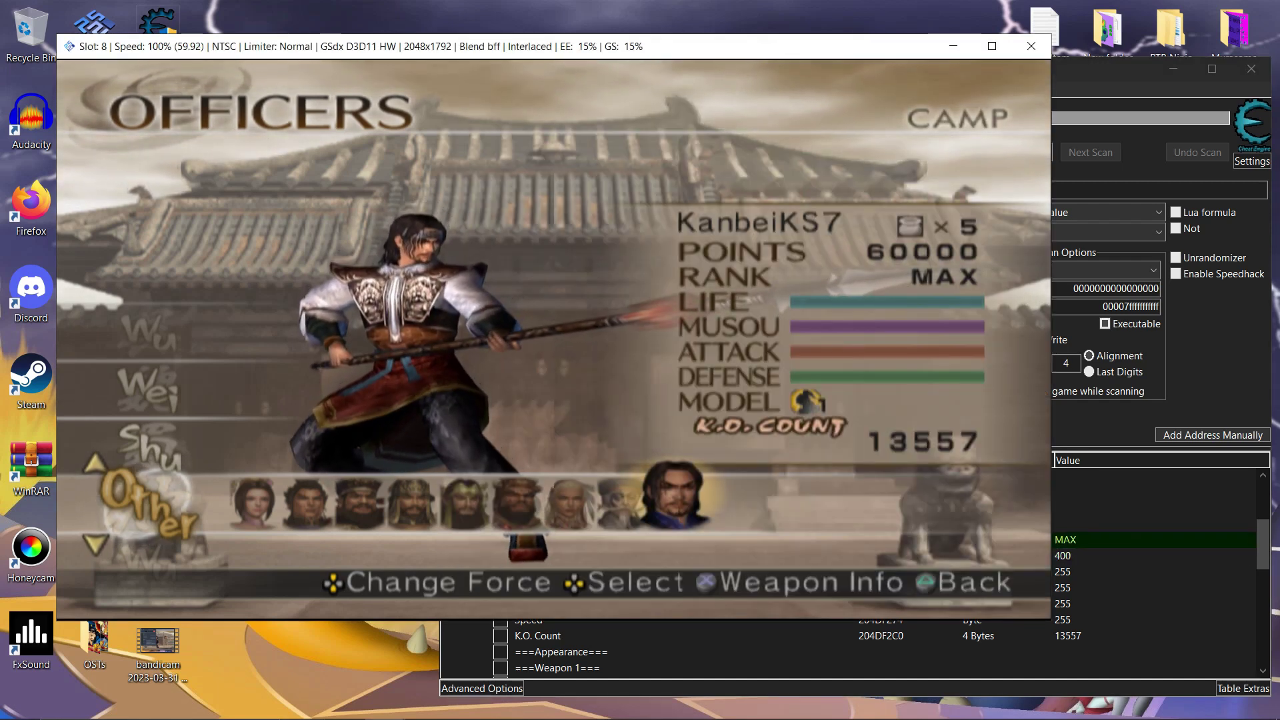
key("alt+Tab")
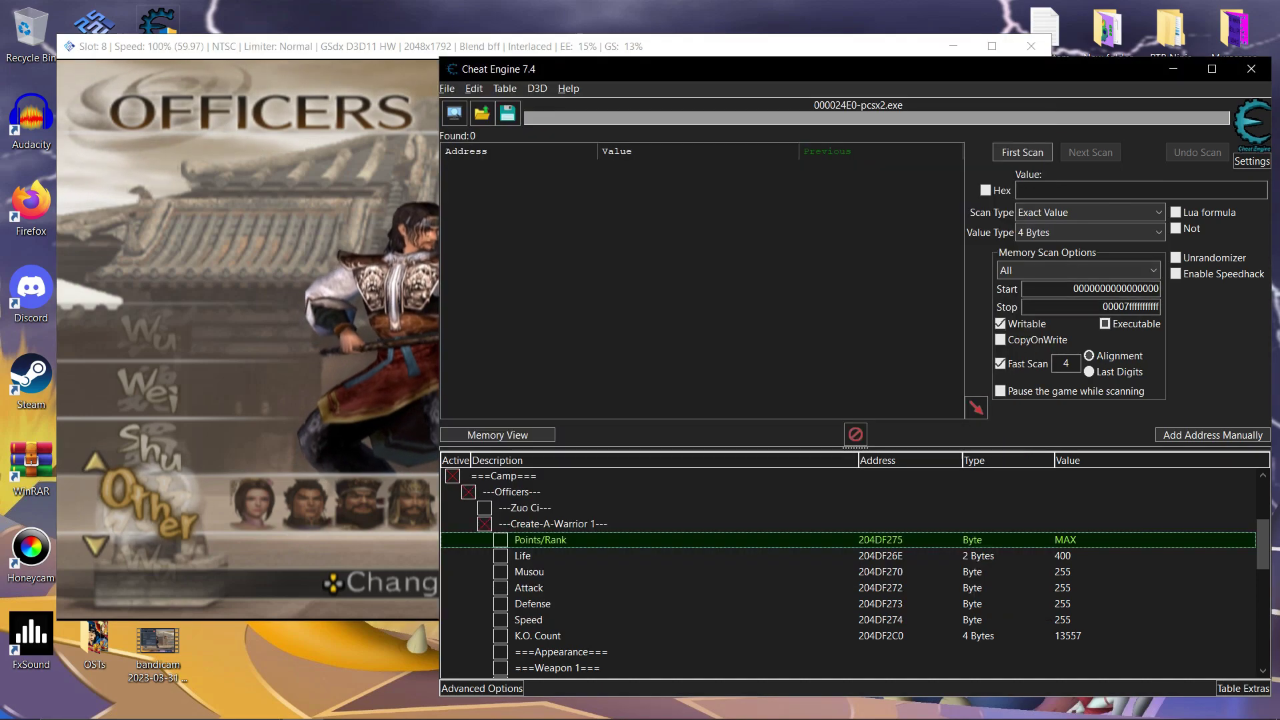
Step: Expand the Appearance group of Create-A-Warrior 1, set Created to 1 : Yes and check the officer in the game
left_click(561, 652)
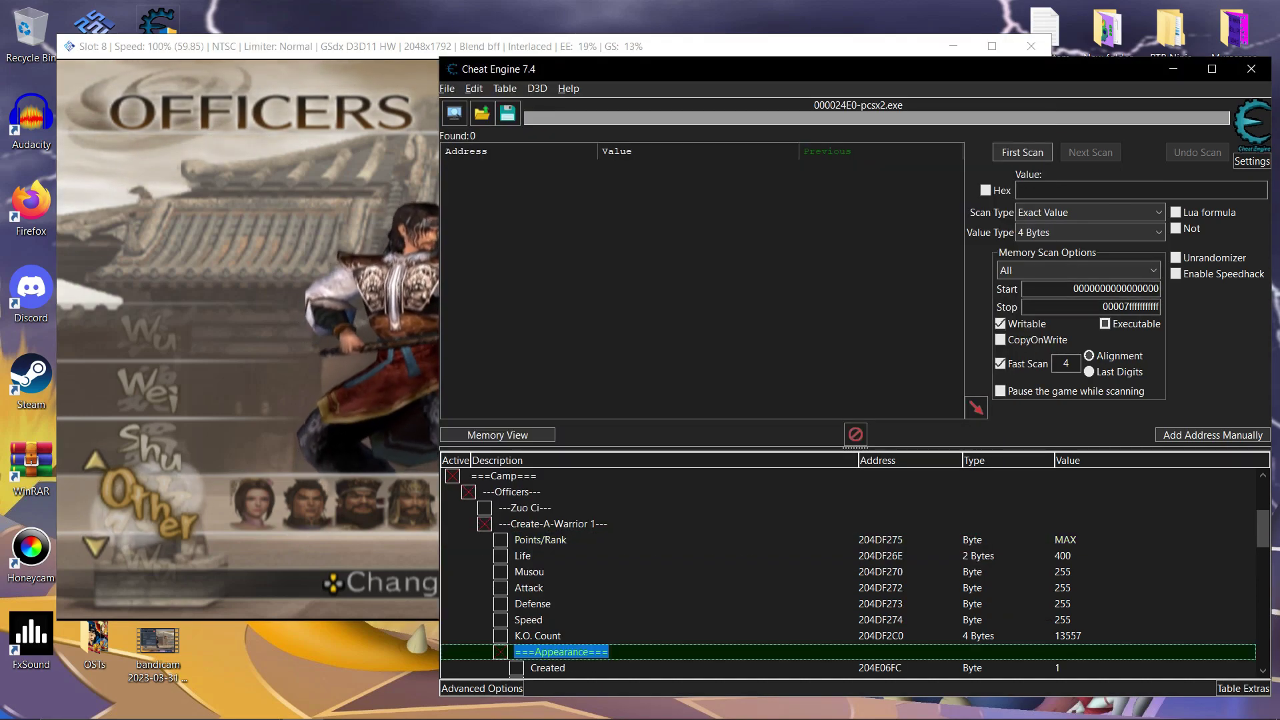
scroll(855, 570, "down", 3)
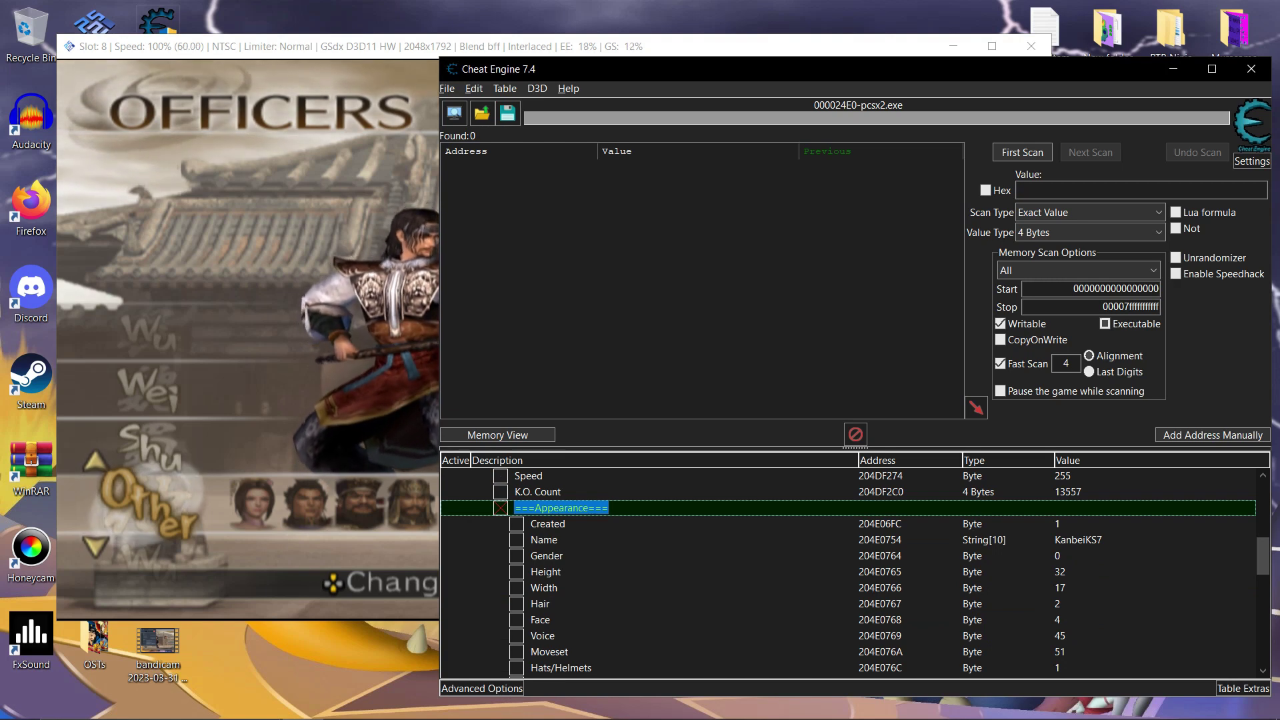
left_click(548, 523)
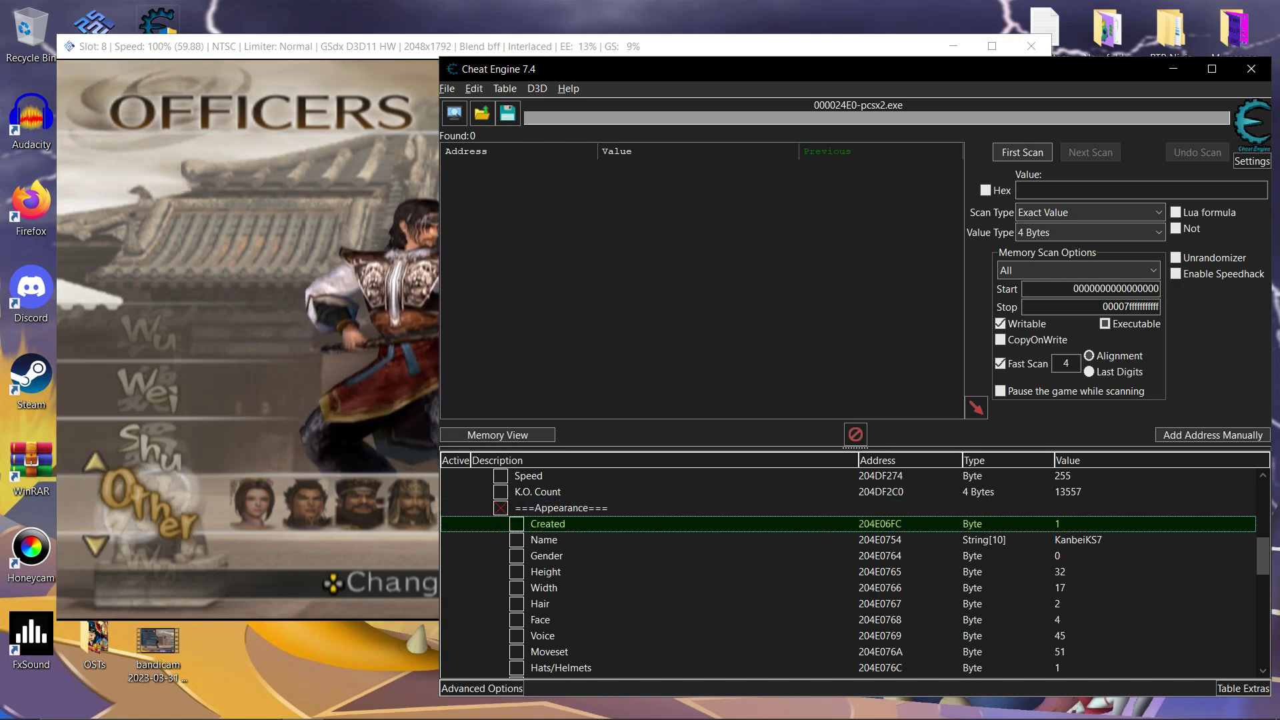
key("Return")
left_click(714, 364)
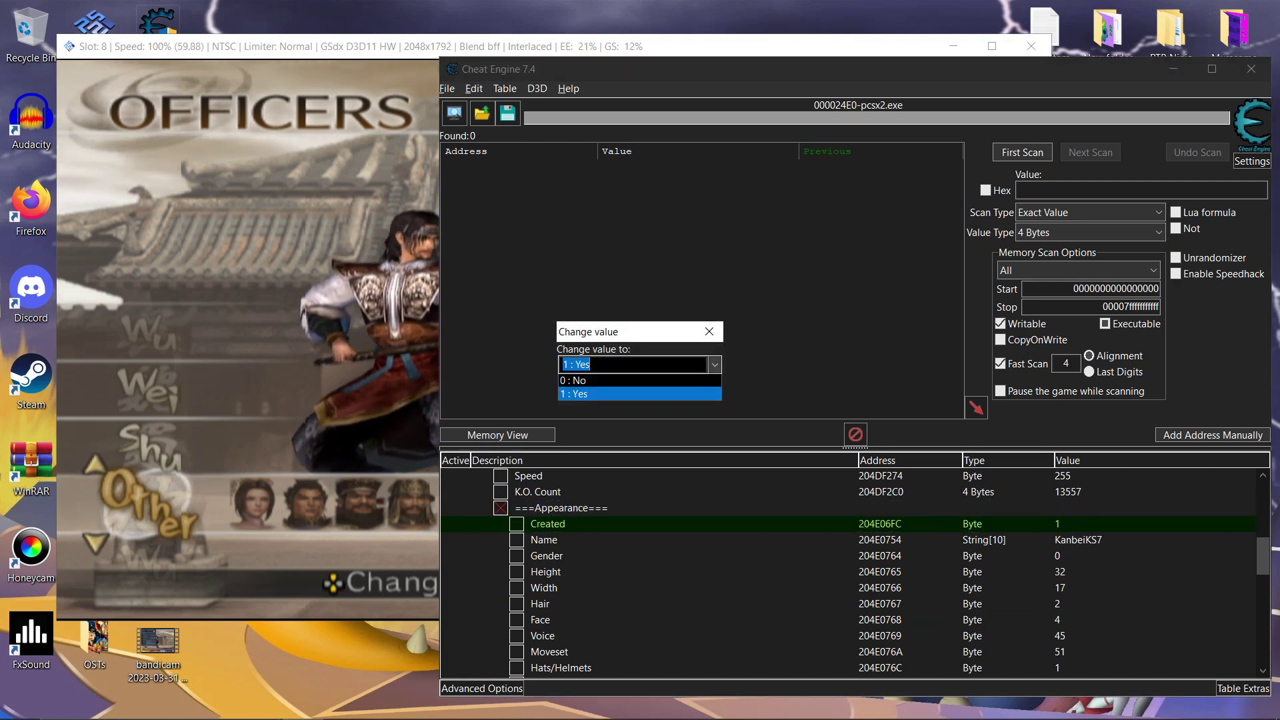
key("Return")
key("Return")
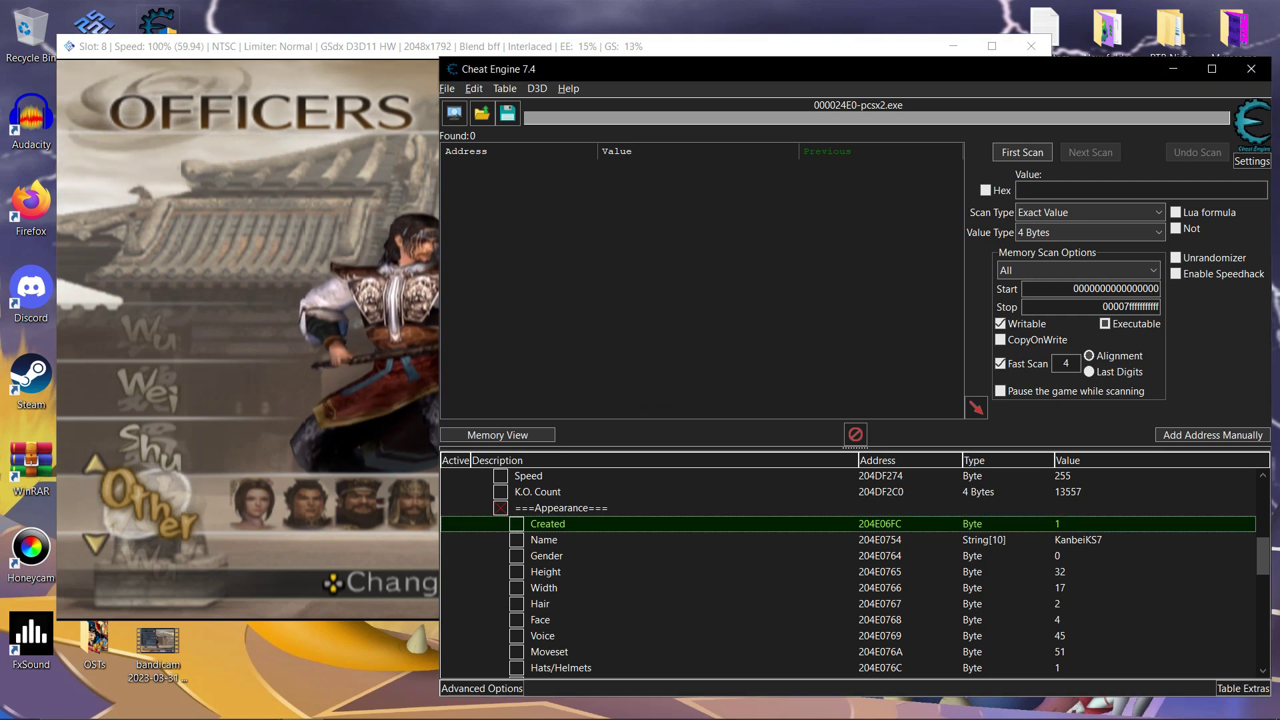
key("alt+Tab")
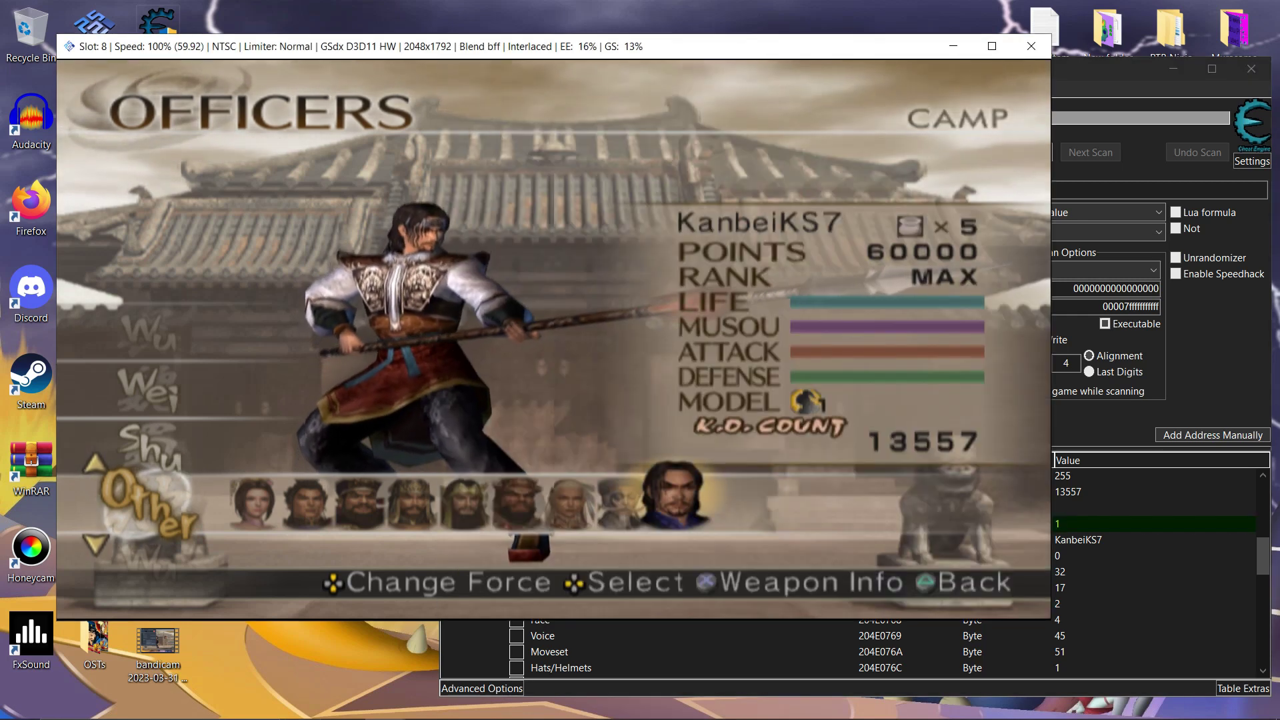
Step: Set Create-A-Warrior 1's Gender to 1 : Female in Cheat Engine and reload the officer in the game by switching forces
key("alt+Tab")
left_click(546, 555)
key("Return")
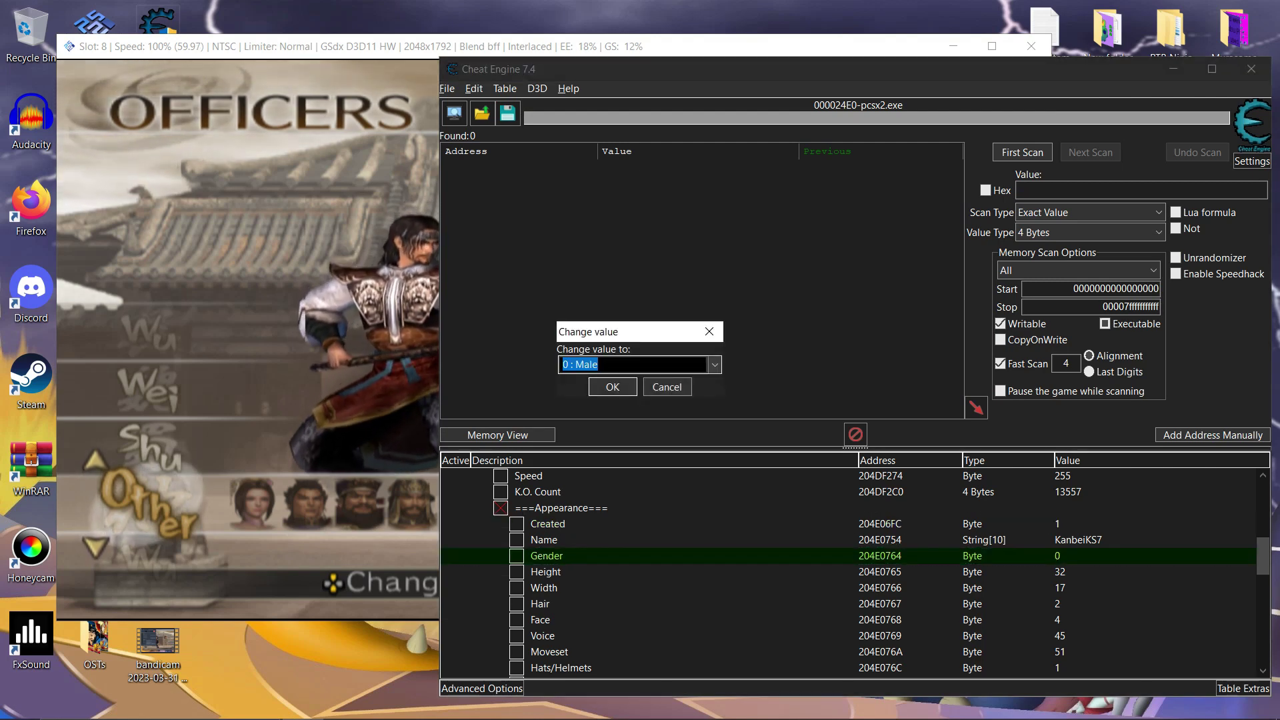
left_click(714, 364)
left_click(714, 364)
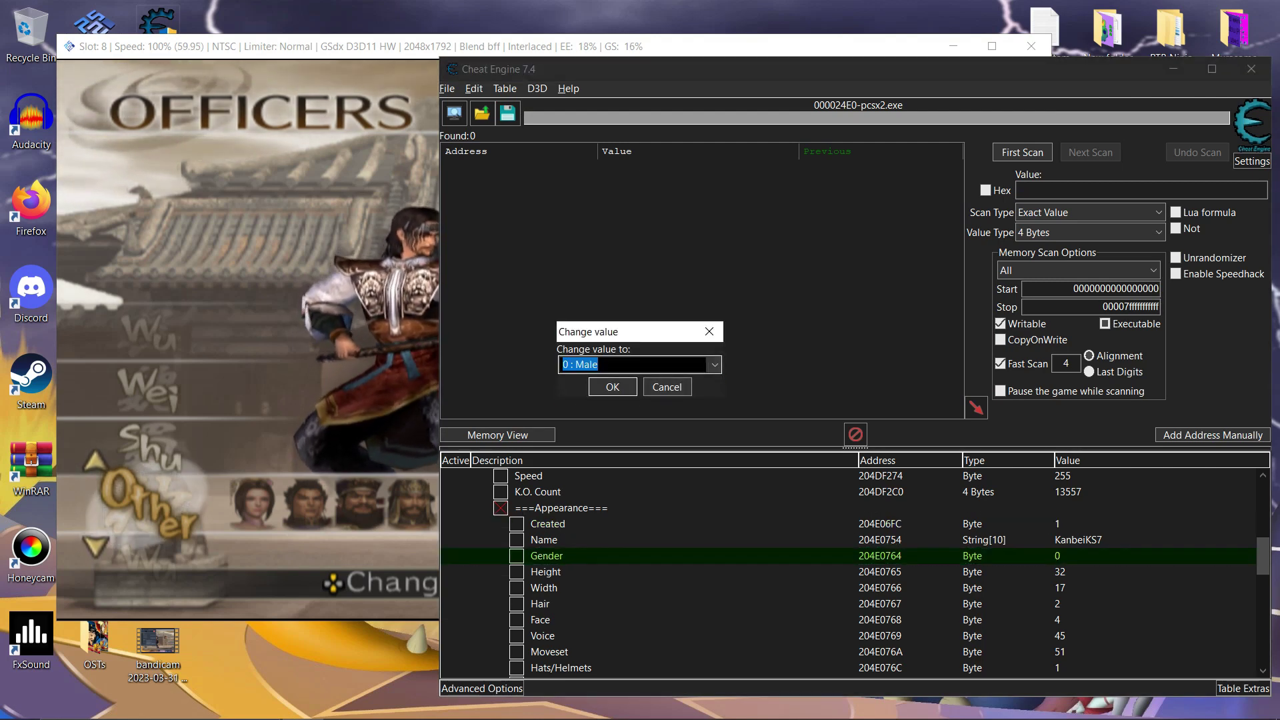
key("alt+Down")
key("Down")
key("Return")
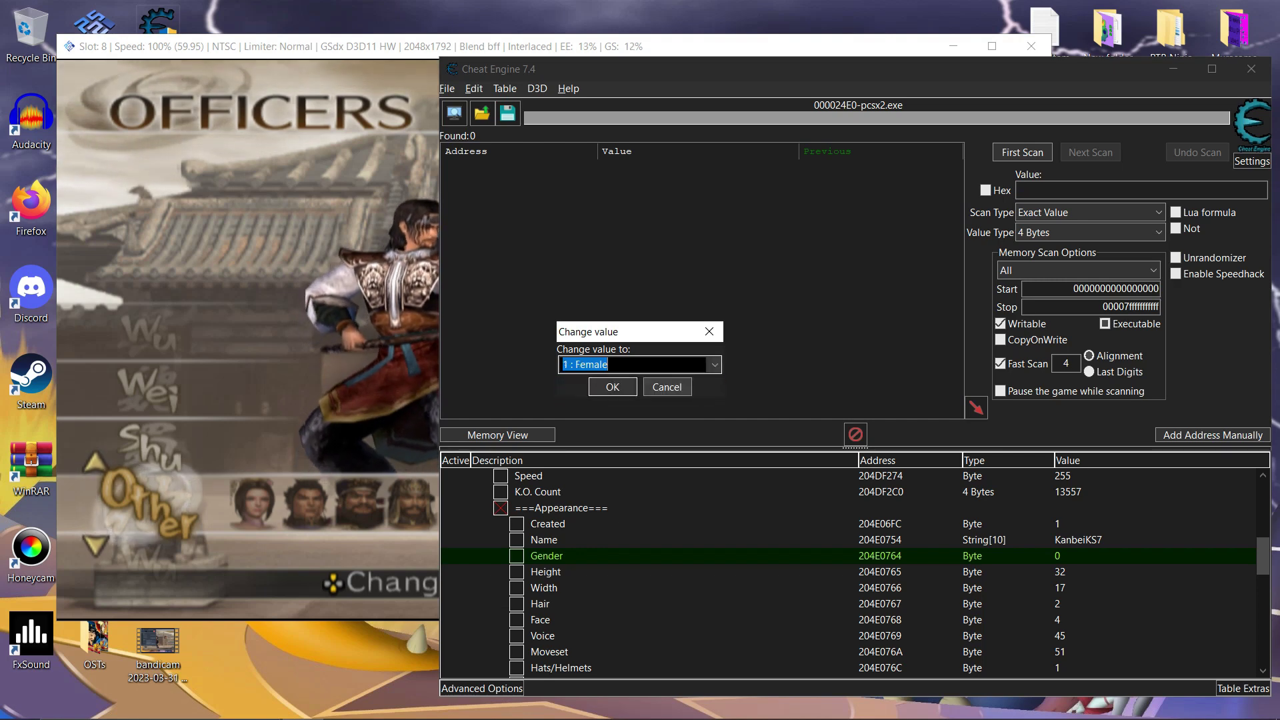
key("Return")
key("alt+Tab")
key("Up")
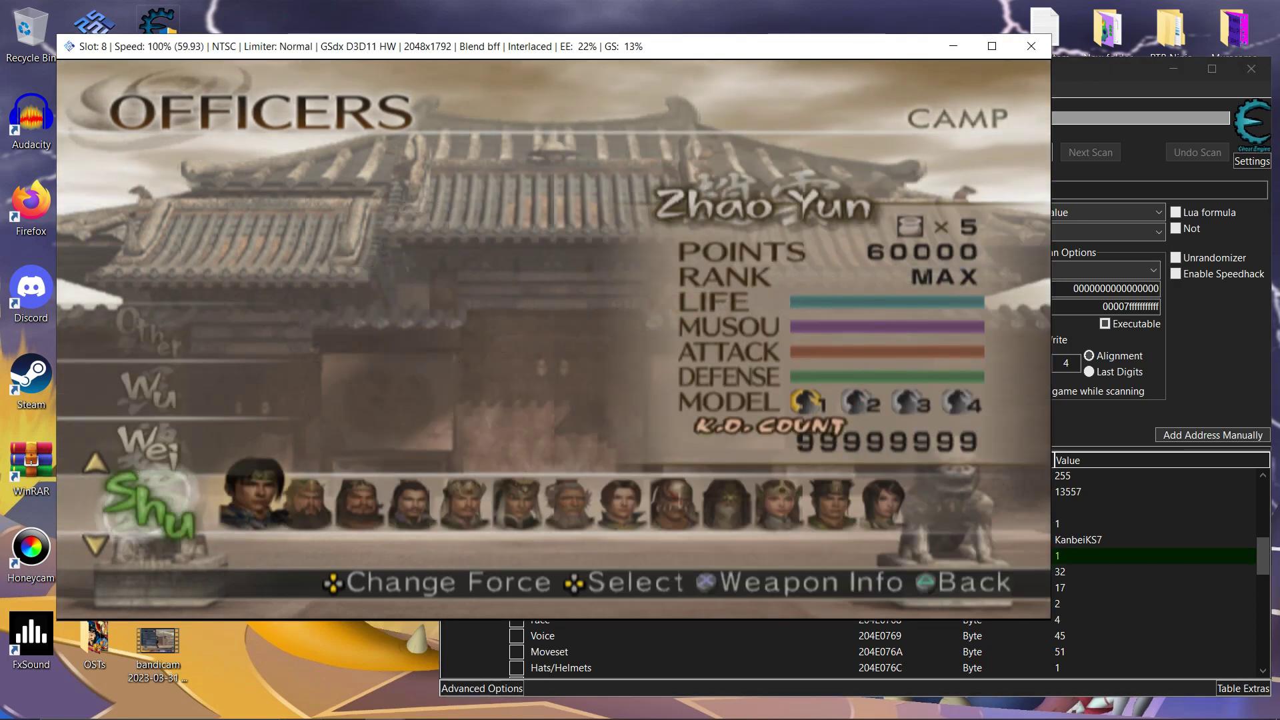
key("Down")
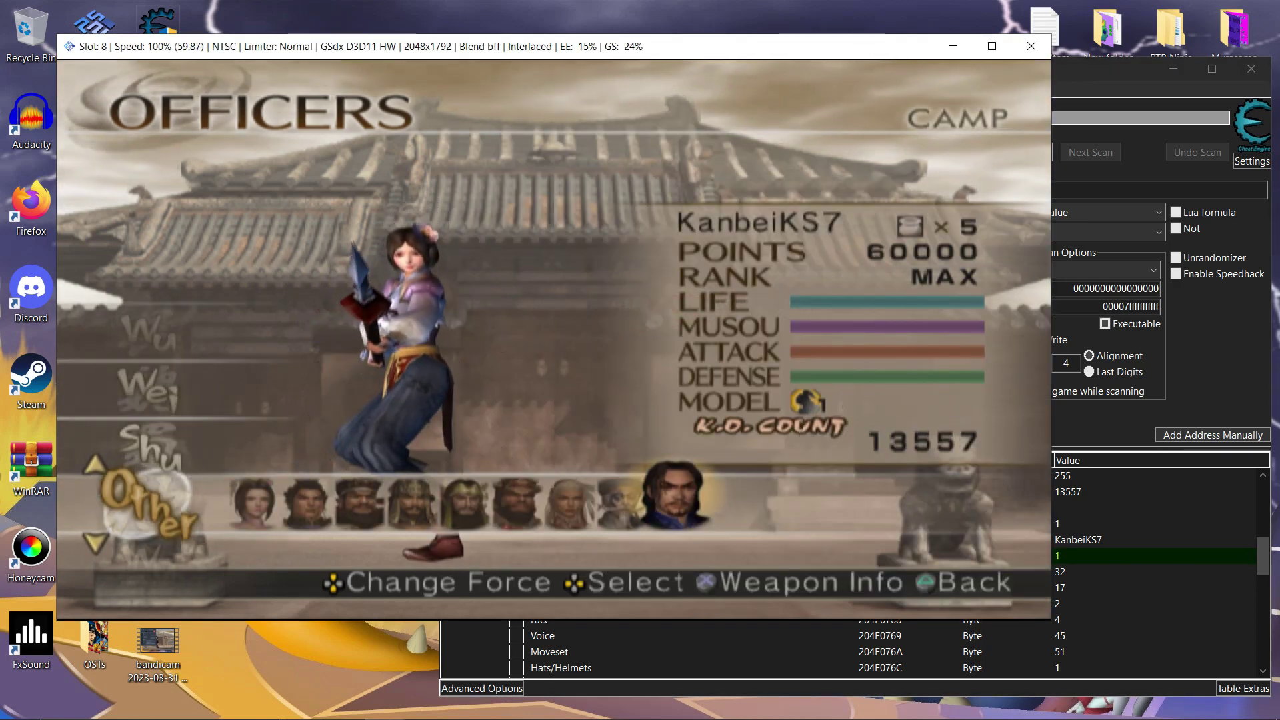
Step: Set Create-A-Warrior 1's Gender to 0 : Male in Cheat Engine and check the officer's model in the game
key("alt+Tab")
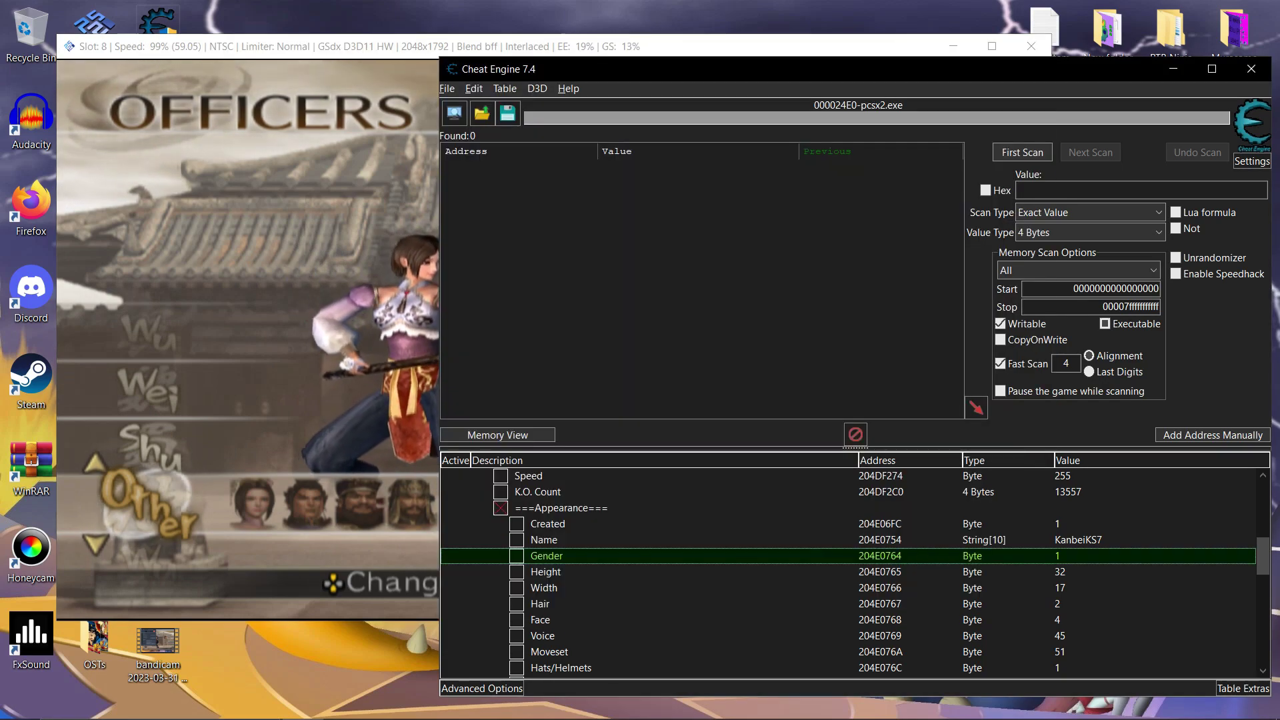
key("Return")
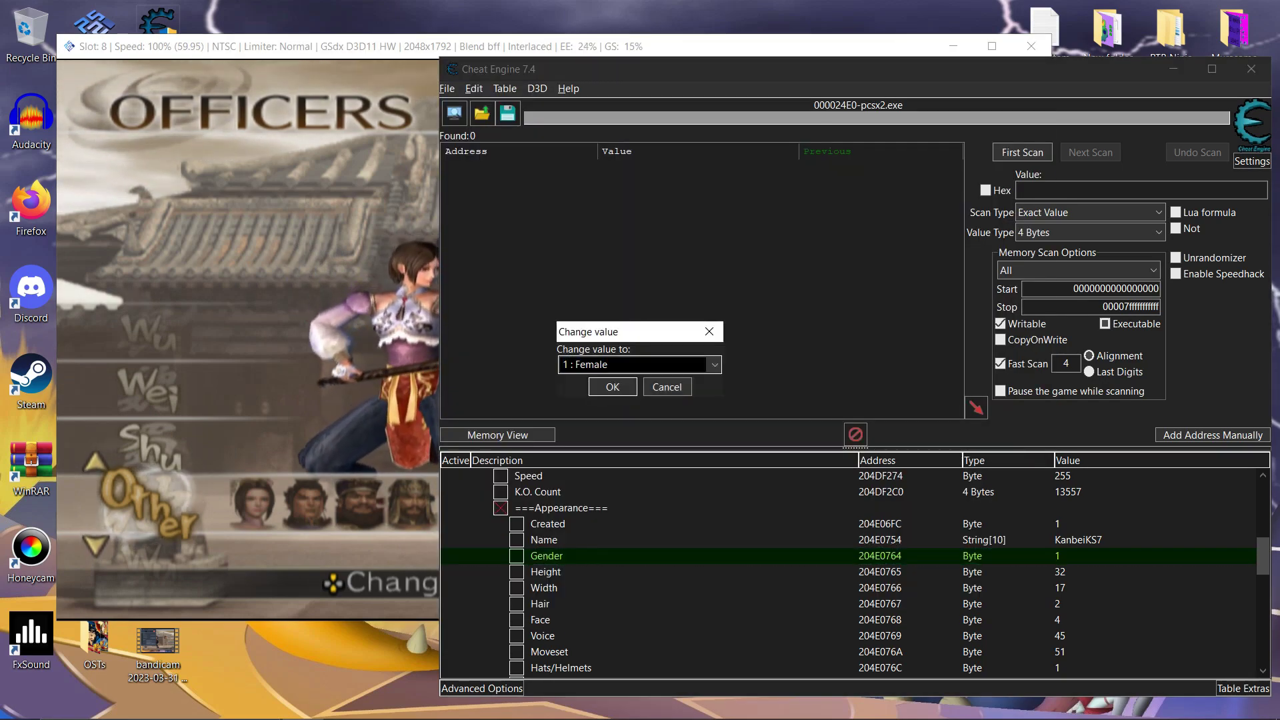
left_click(713, 365)
left_click(632, 380)
left_click(611, 387)
key("alt+Tab")
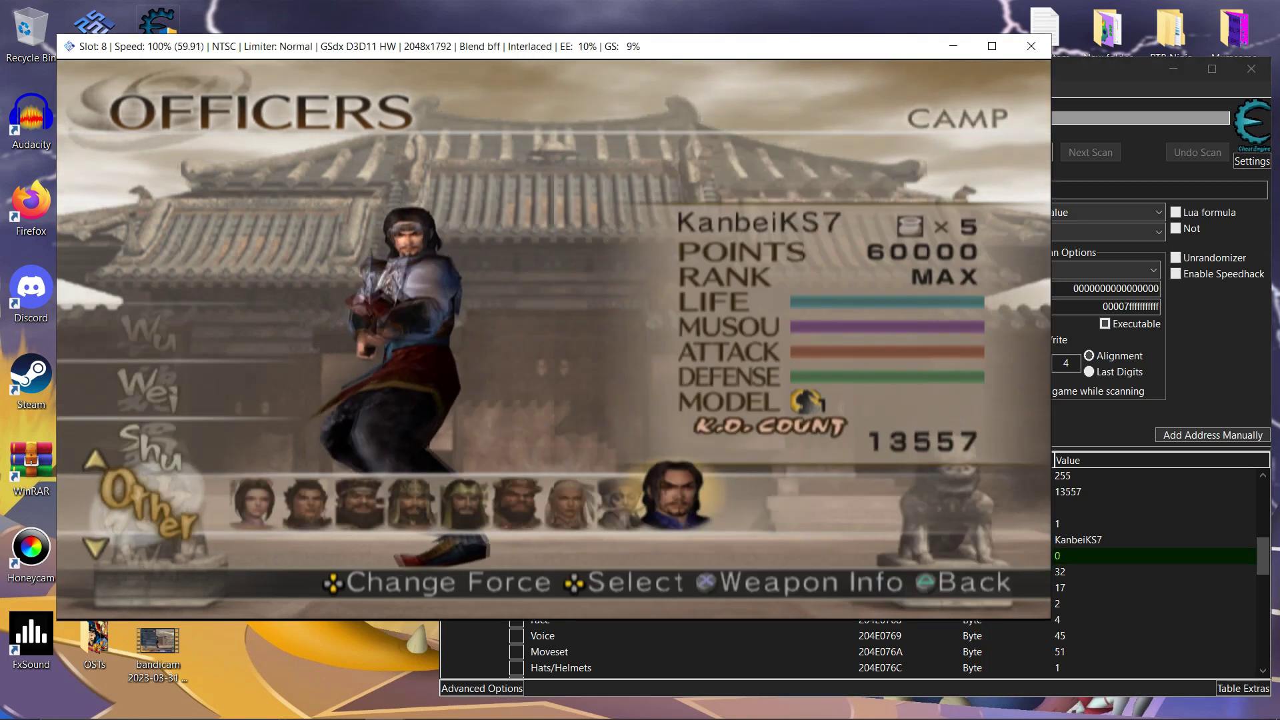
key("alt+Tab")
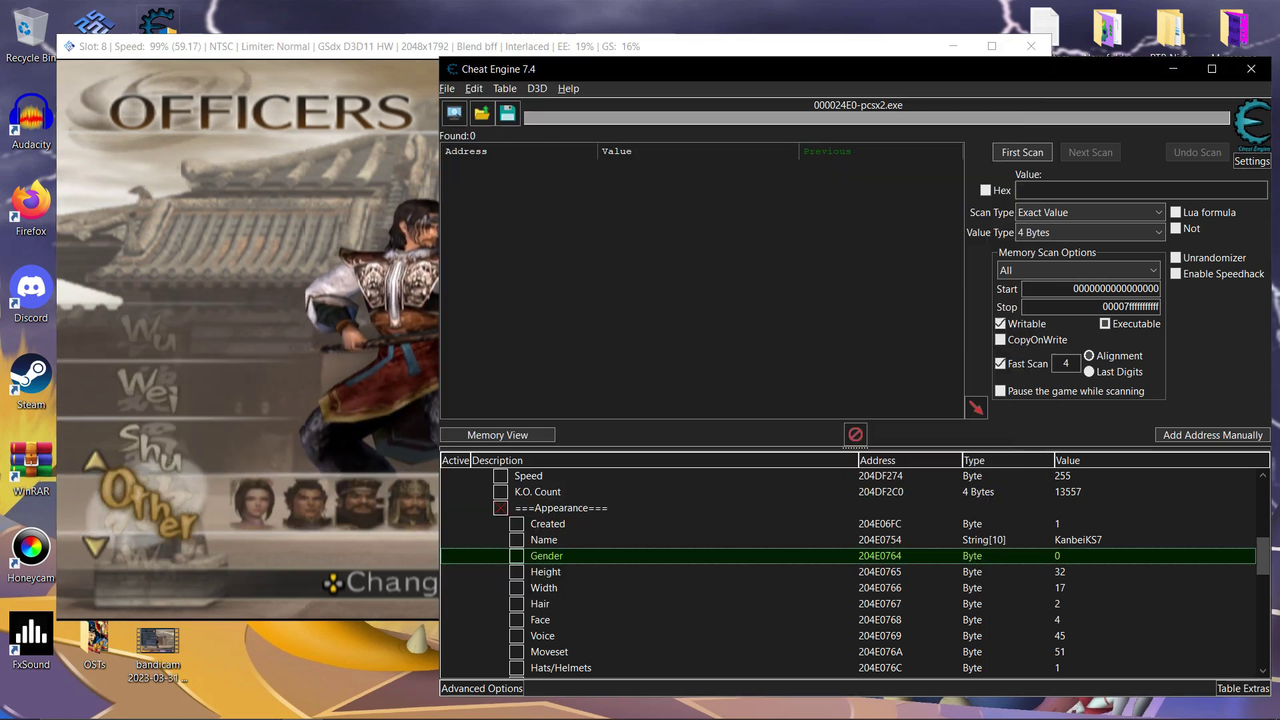
Step: Set Create-A-Warrior 1's Height to 66 in Cheat Engine and reload the officer in the game by switching forces
left_click(546, 572)
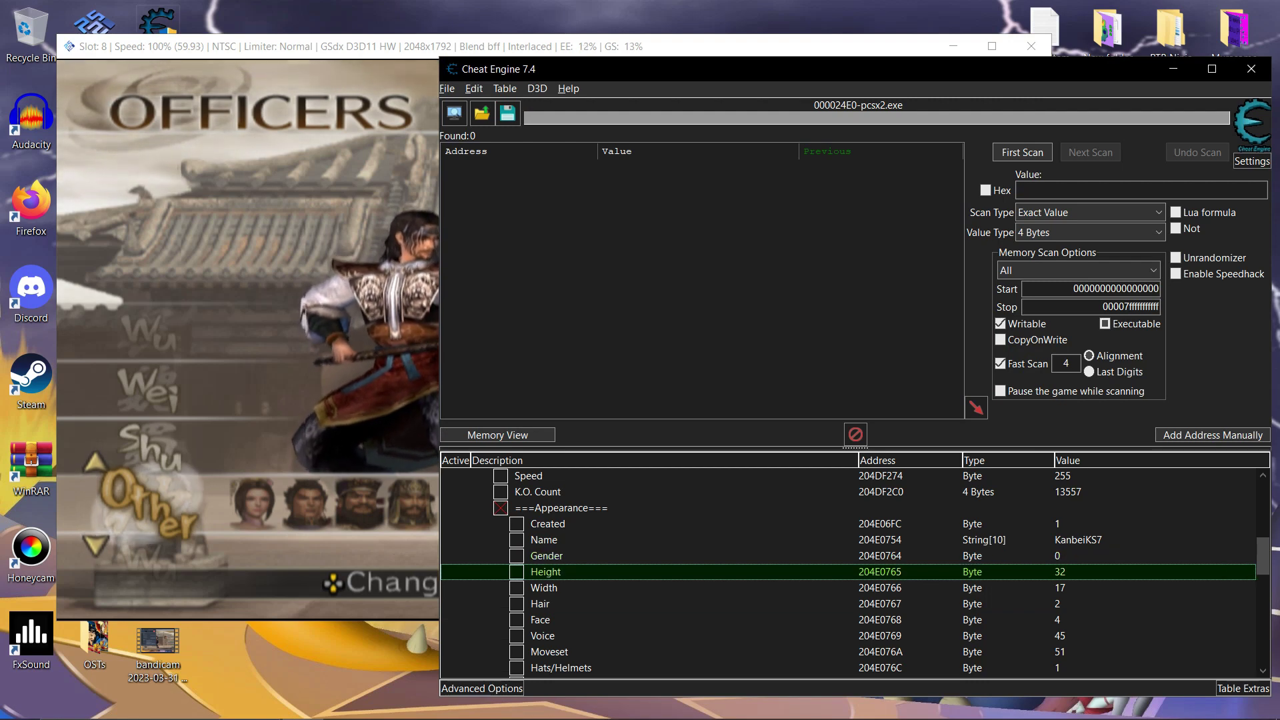
key("alt+Tab")
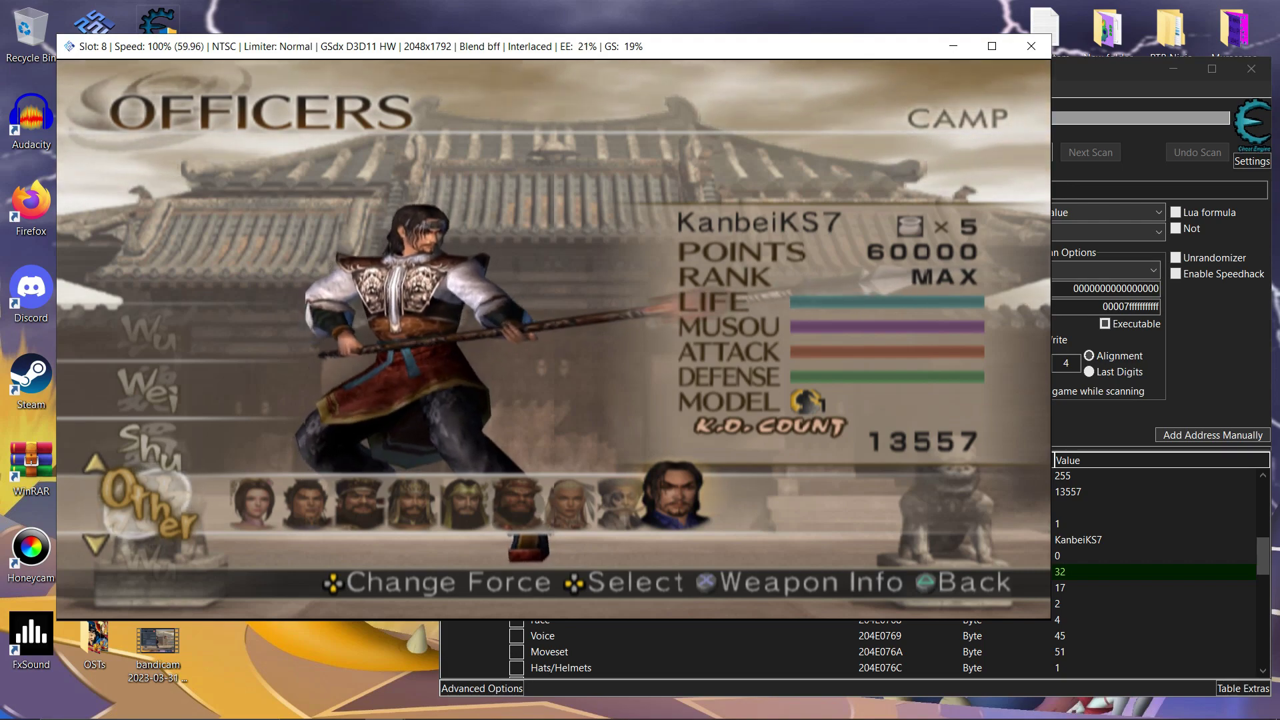
key("alt+Tab")
key("Return")
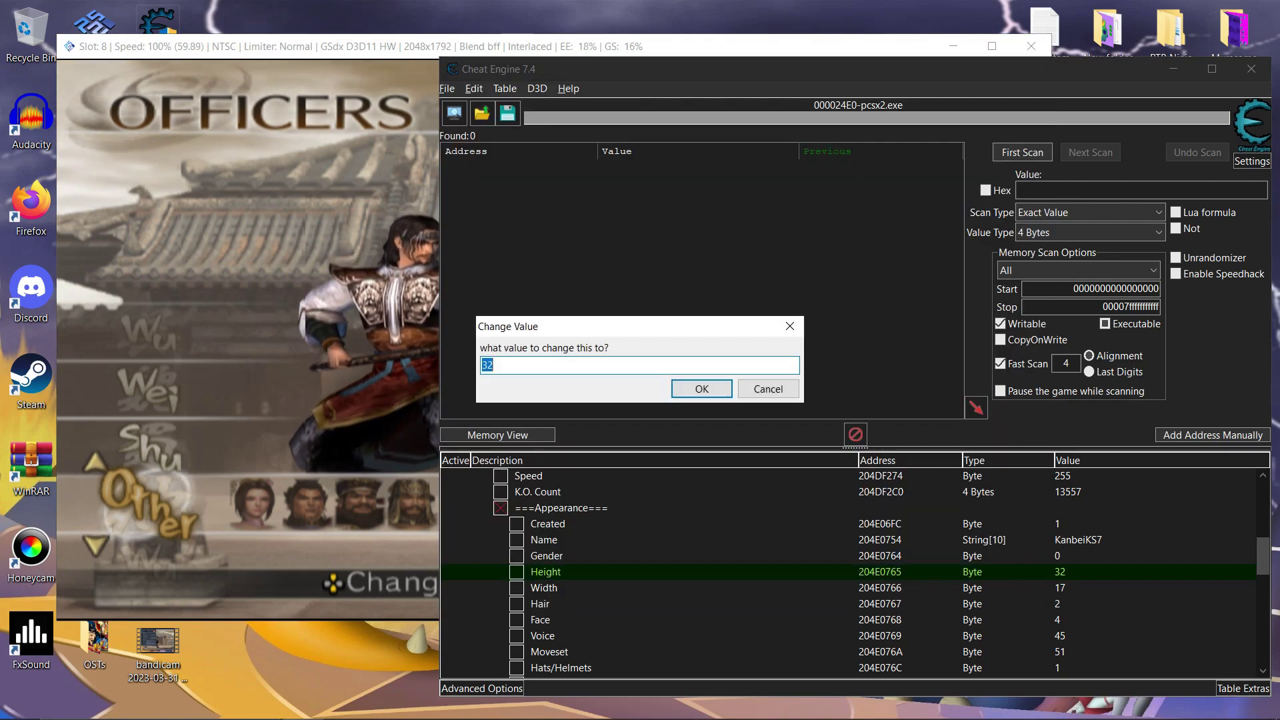
key("Return")
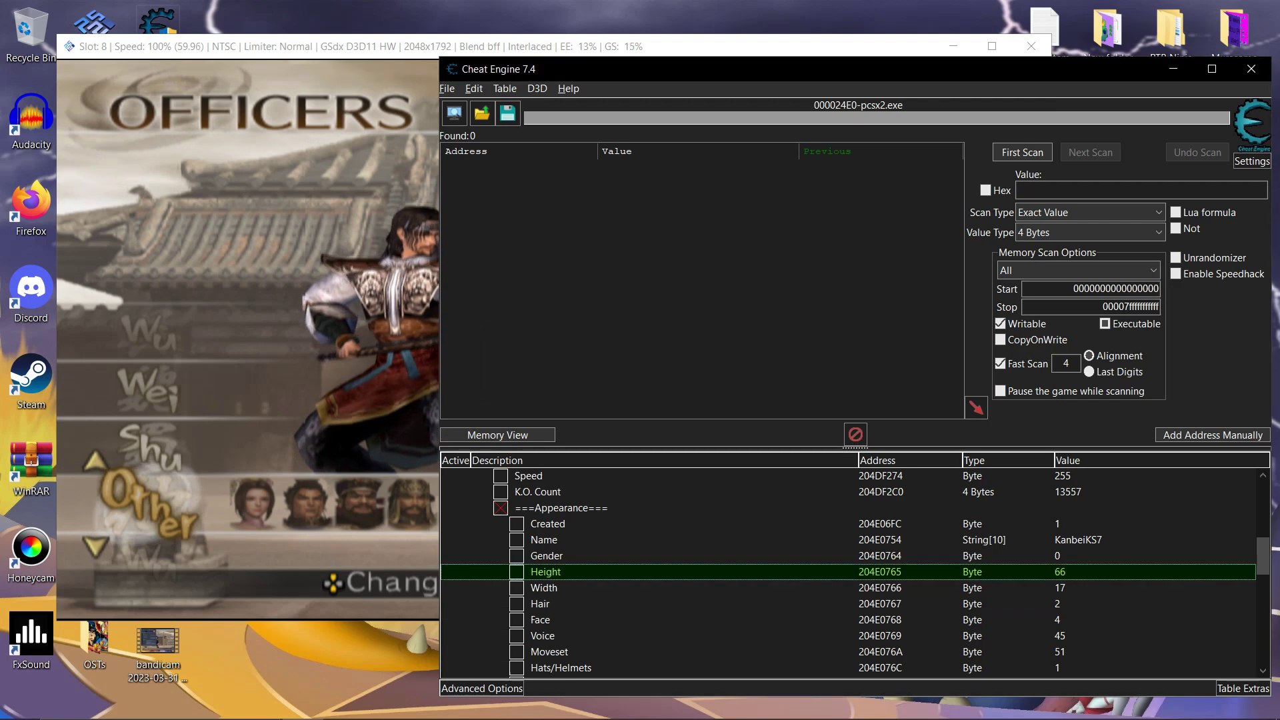
key("alt+Tab")
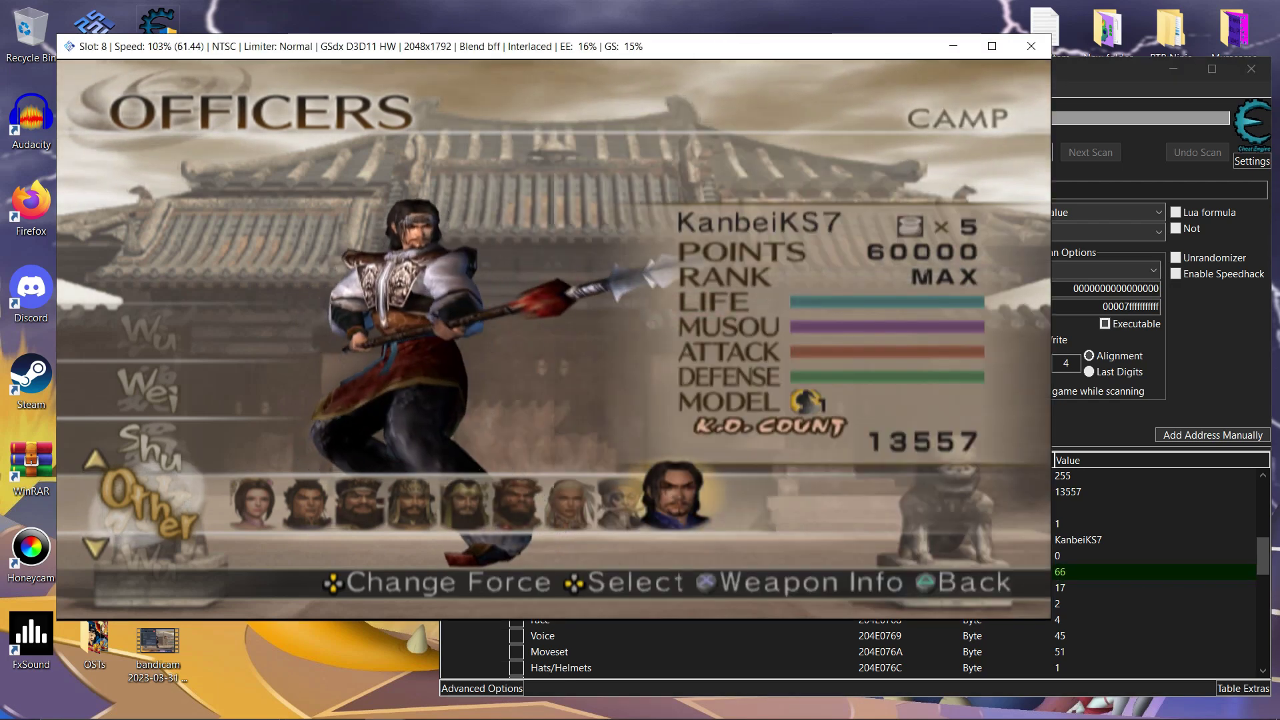
key("Up")
key("Down")
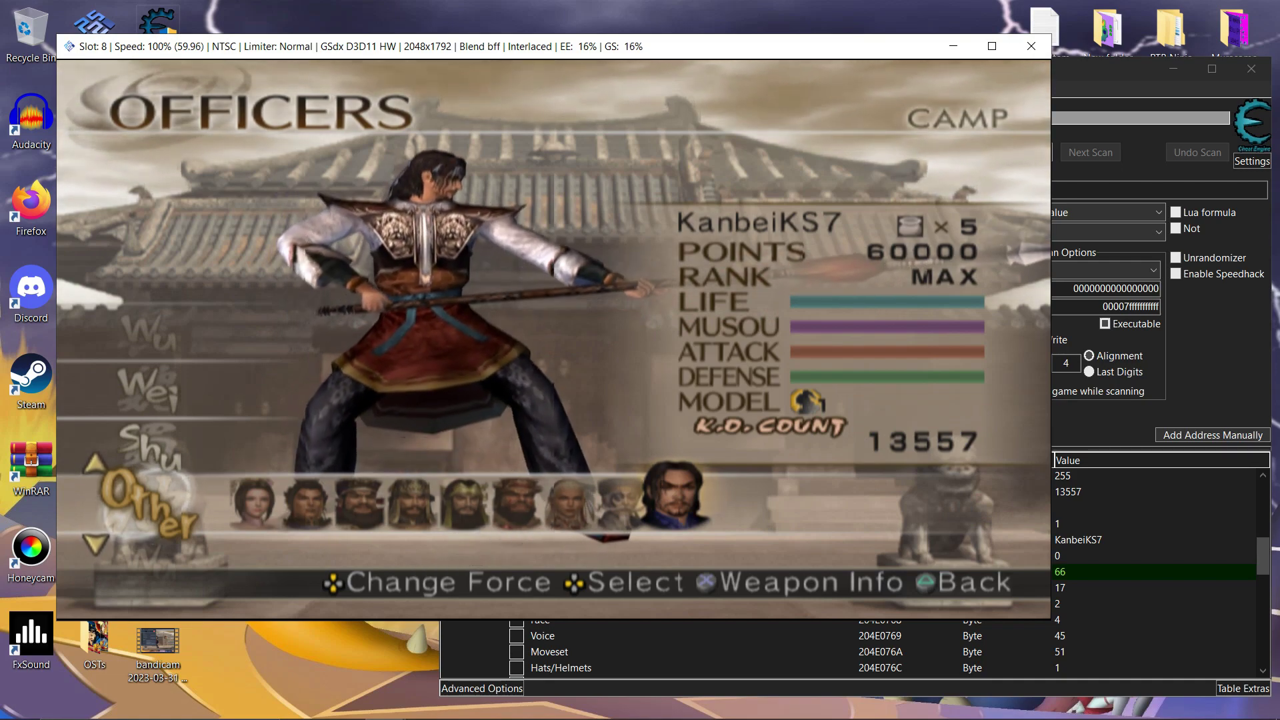
Step: Set Create-A-Warrior 1's Height to 32 in Cheat Engine and check the officer in the game
key("alt+Tab")
key("Return")
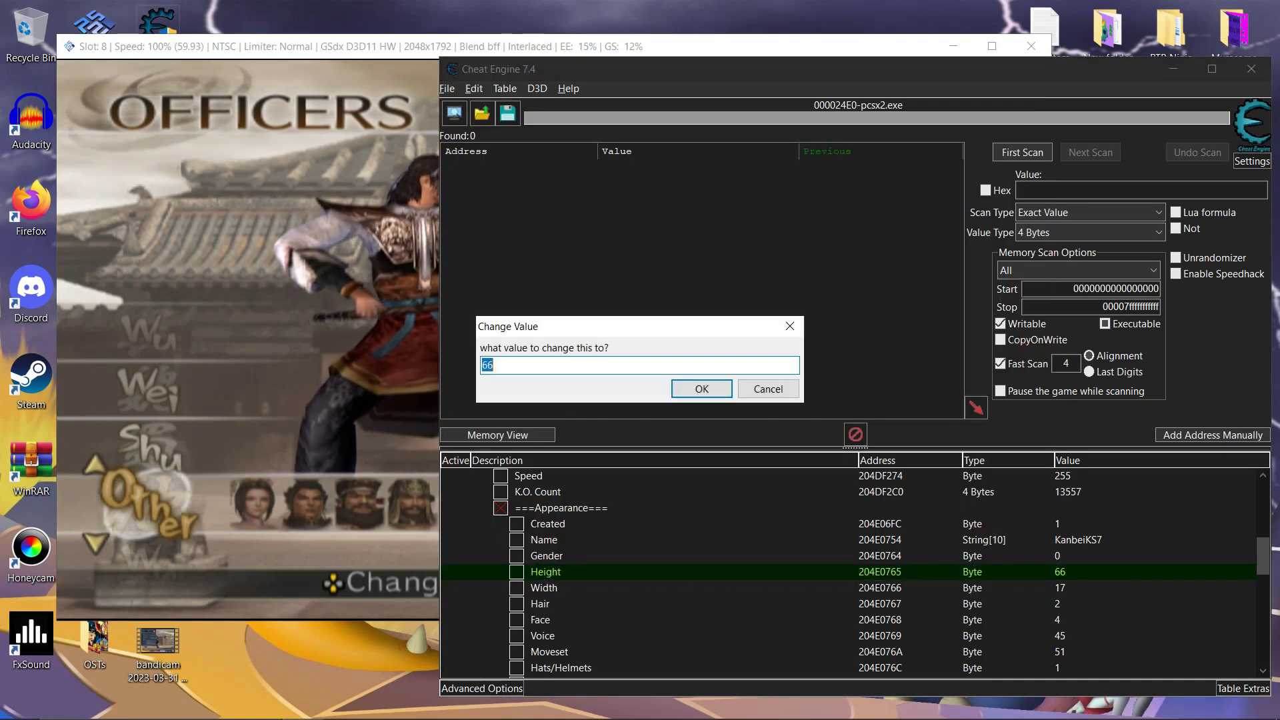
key("Return")
key("alt+Tab")
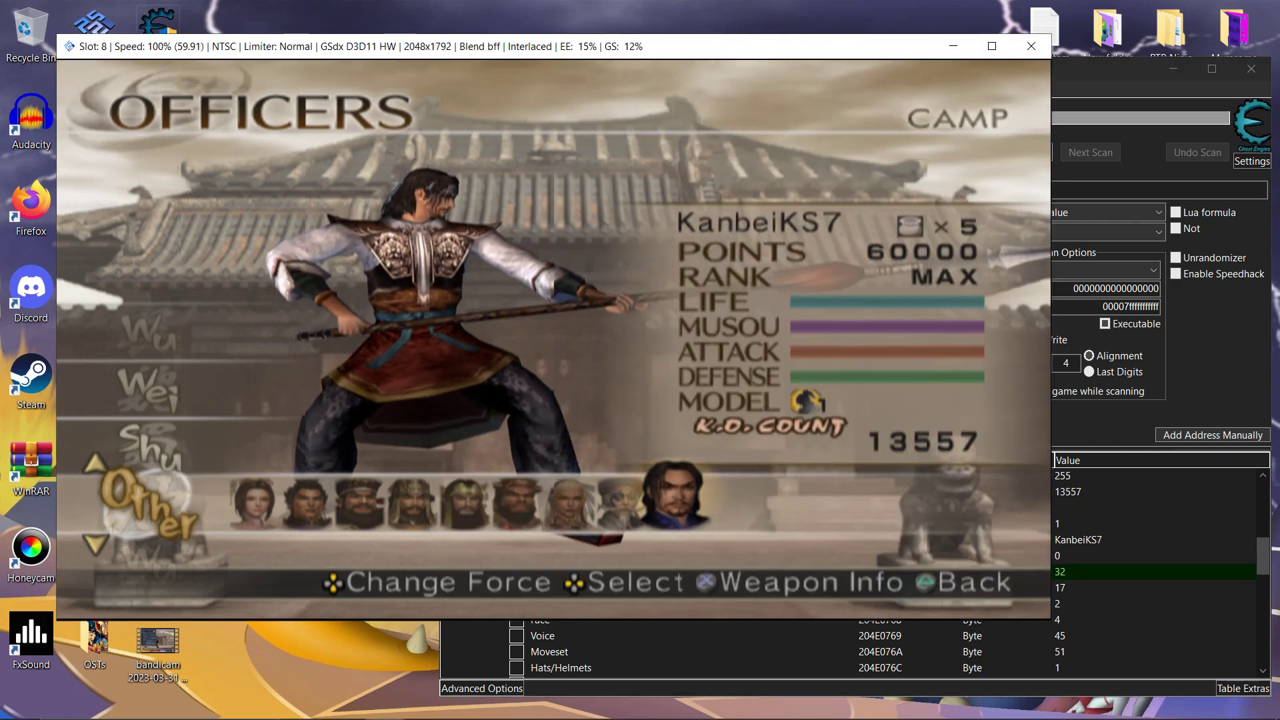
Step: Set Create-A-Warrior 1's Height to 111 in Cheat Engine and reload the officer in the game by switching officers
key("alt+Tab")
key("Return")
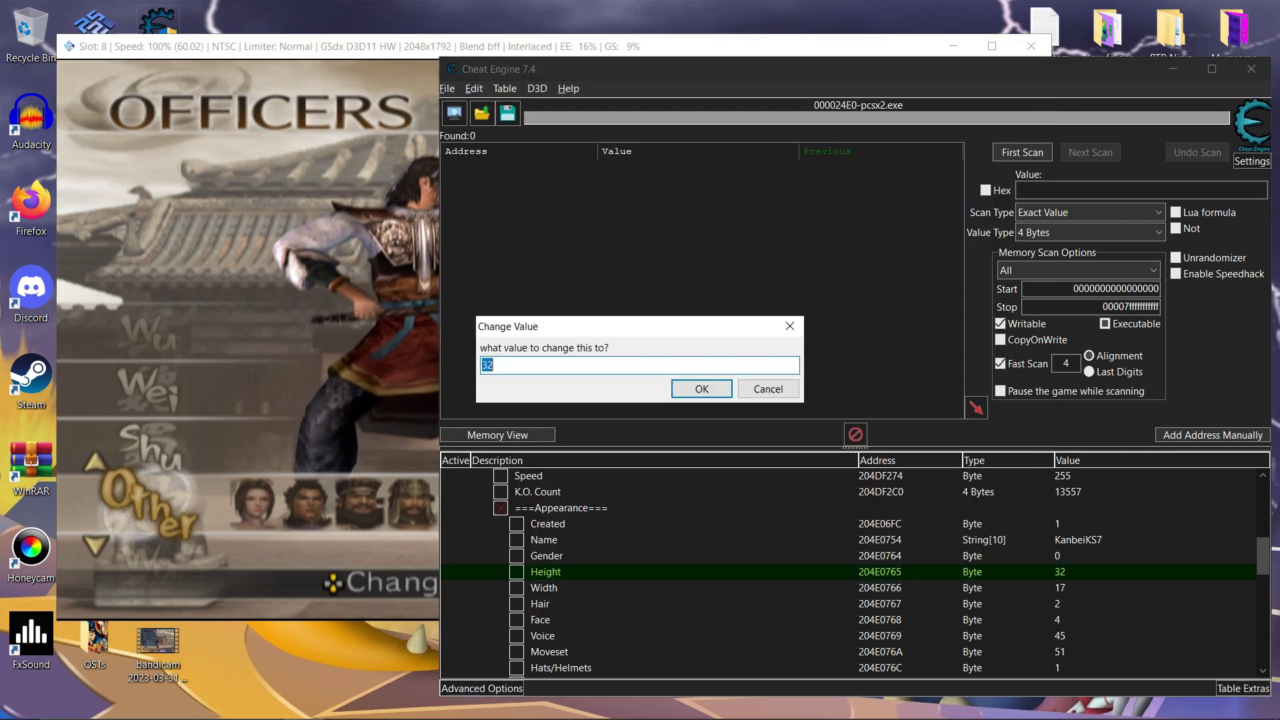
key("Return")
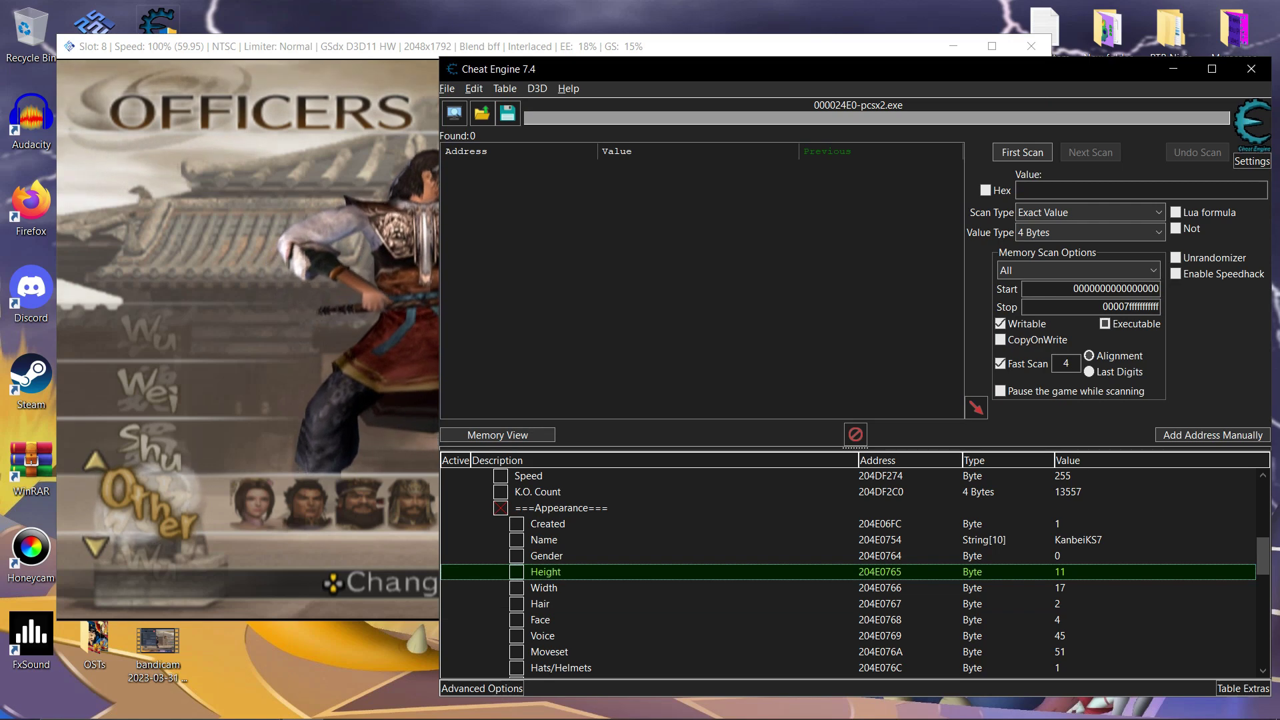
key("Return")
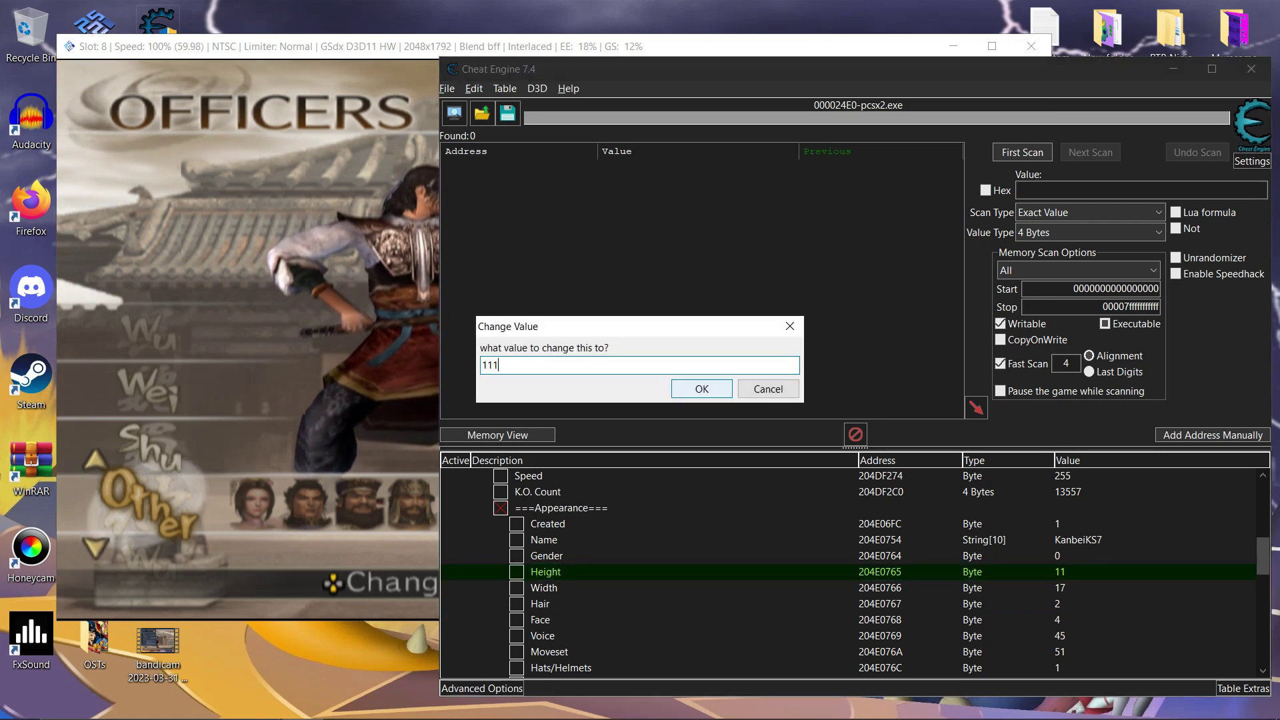
key("Return")
key("alt+Tab")
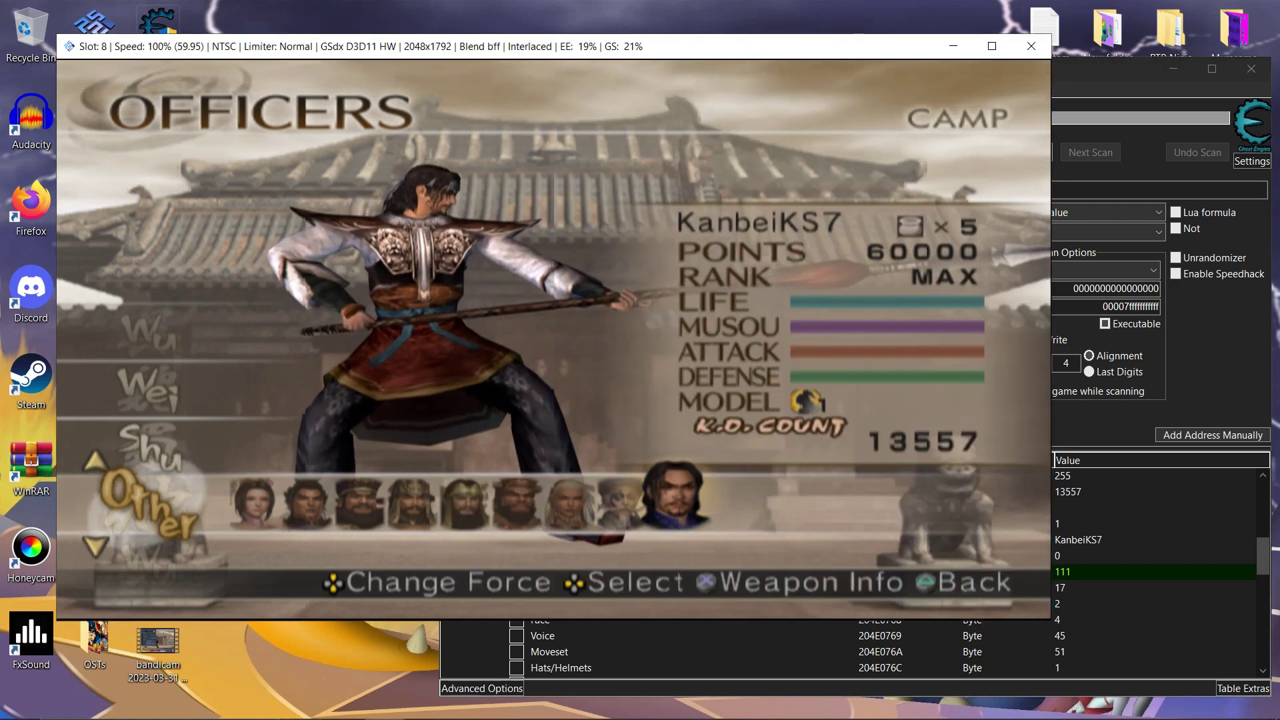
key("Left")
key("Right")
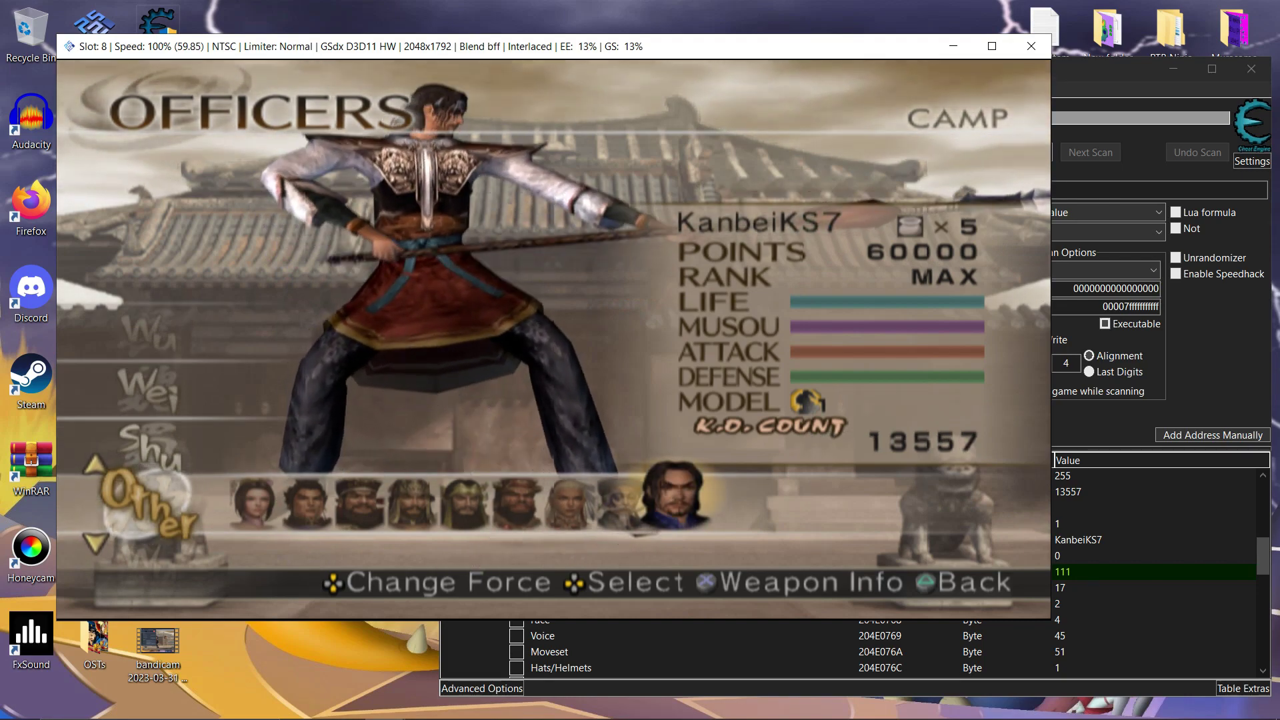
Step: Set Create-A-Warrior 1's Height to 34 in Cheat Engine and reload the officer in the game by switching forces
key("alt+Tab")
key("Return")
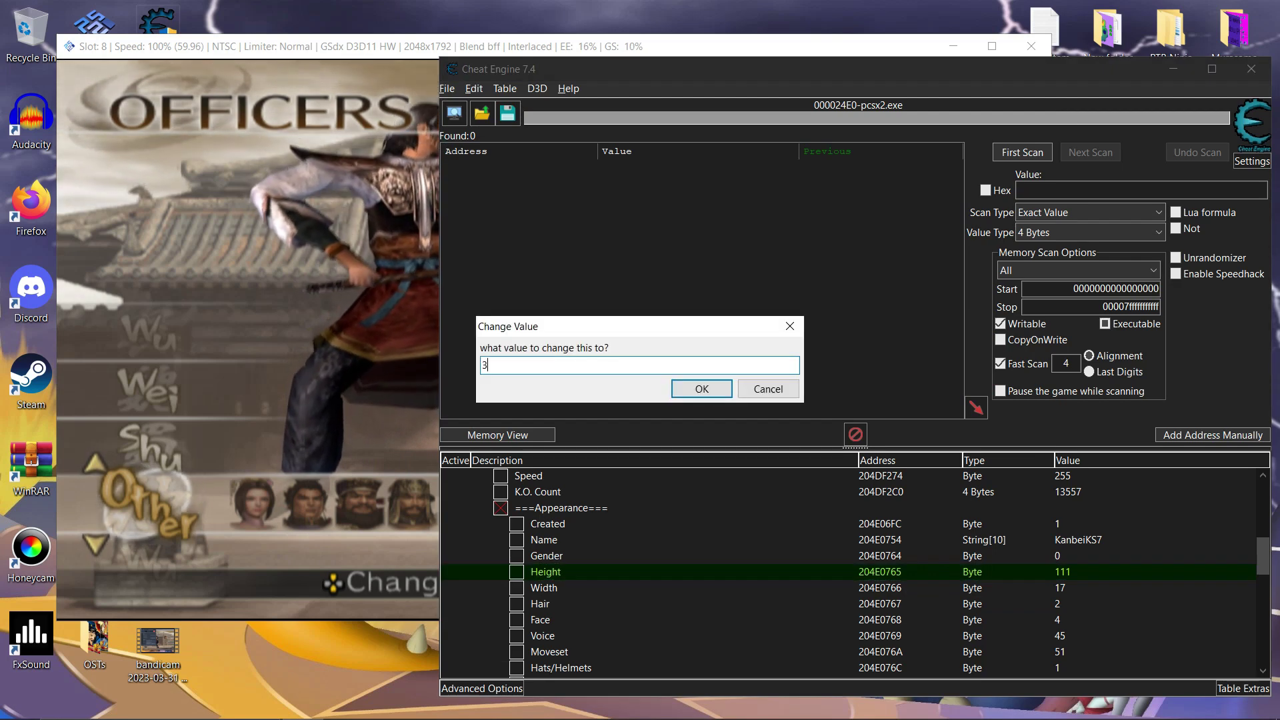
key("Return")
key("alt+Tab")
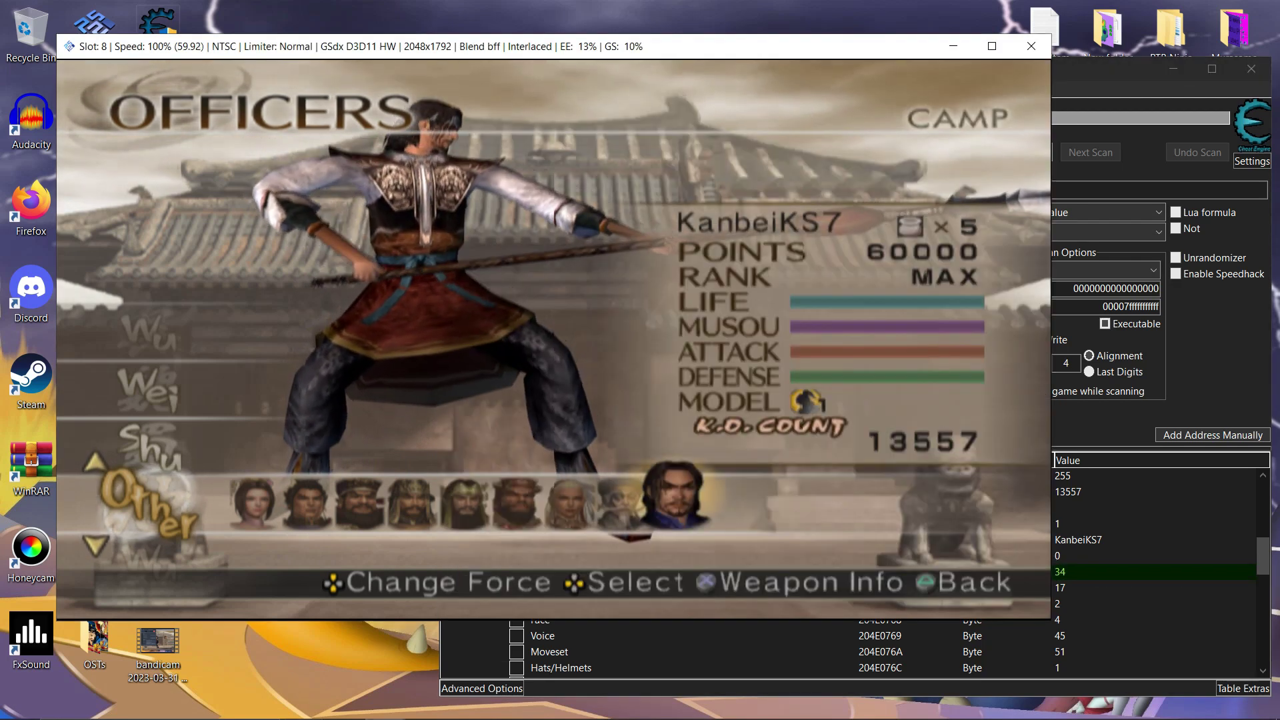
key("Up")
key("Down")
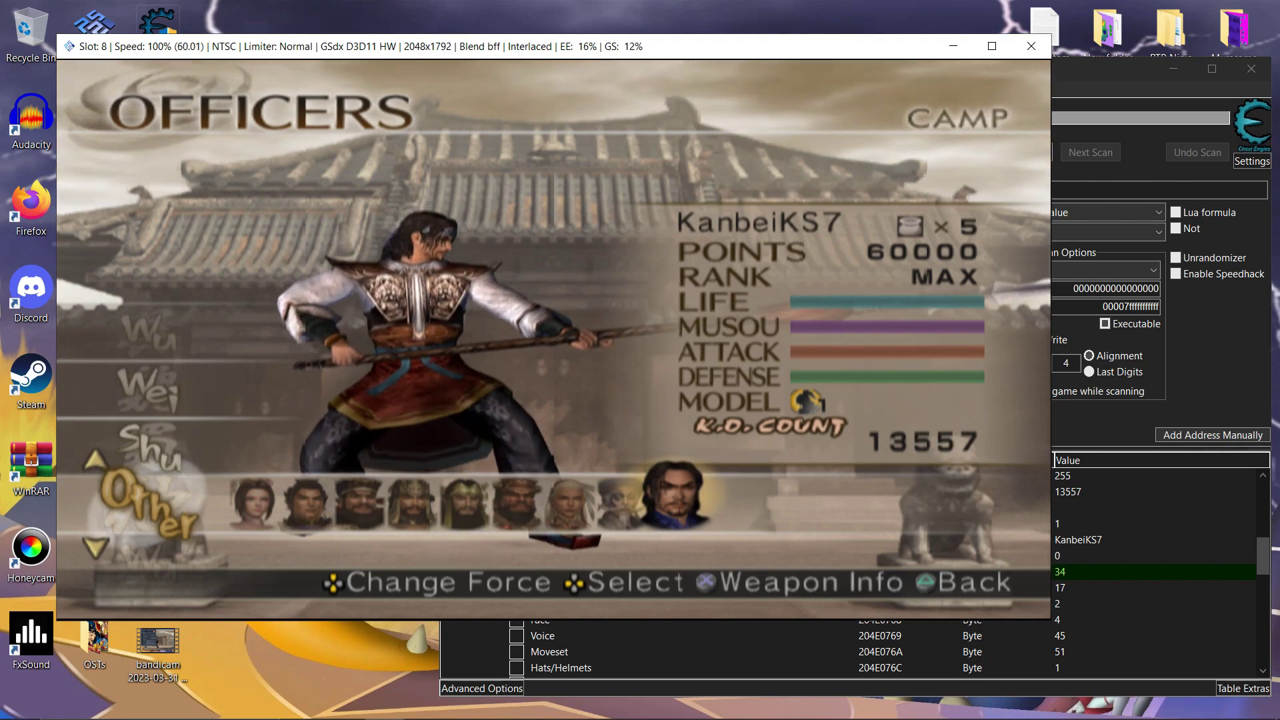
Step: Set Create-A-Warrior 1's Width to 45 in Cheat Engine and reload the officer in the game by switching forces
key("alt+Tab")
key("Down")
key("Return")
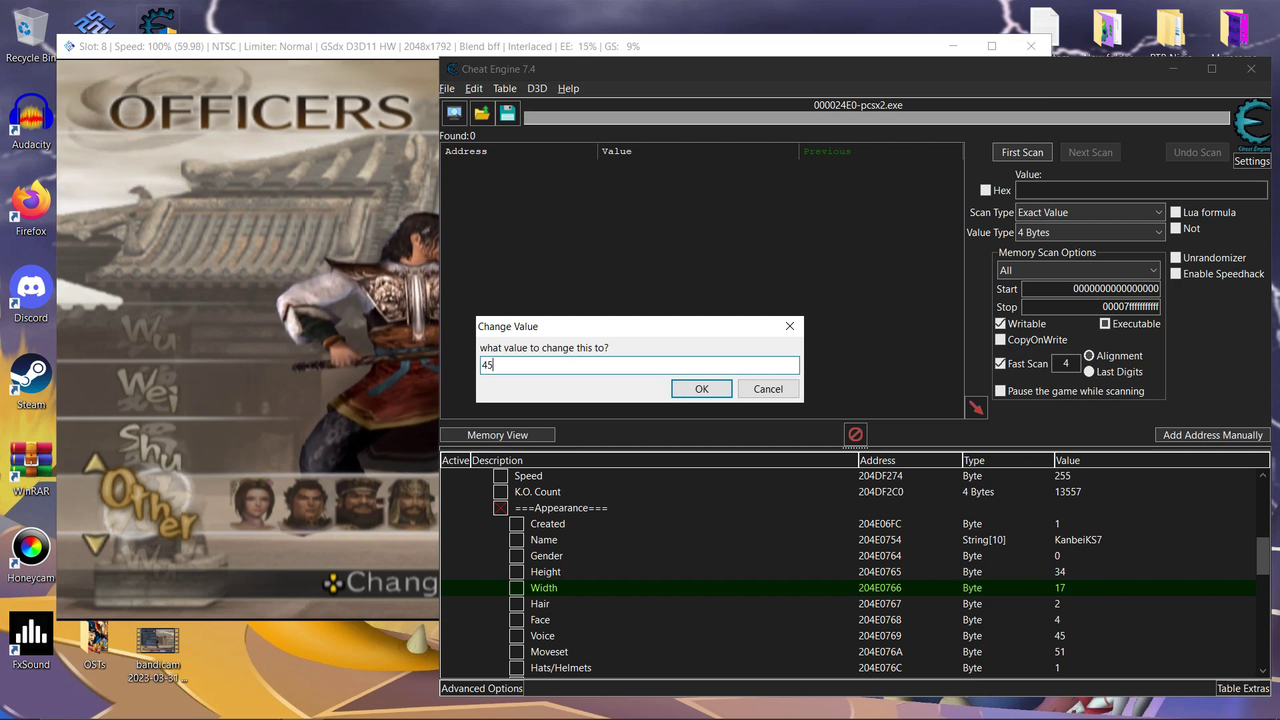
key("Return")
key("Return")
key("Up")
key("Up")
key("Up")
key("Up")
scroll(854, 573, "down", 1)
left_click(542, 635)
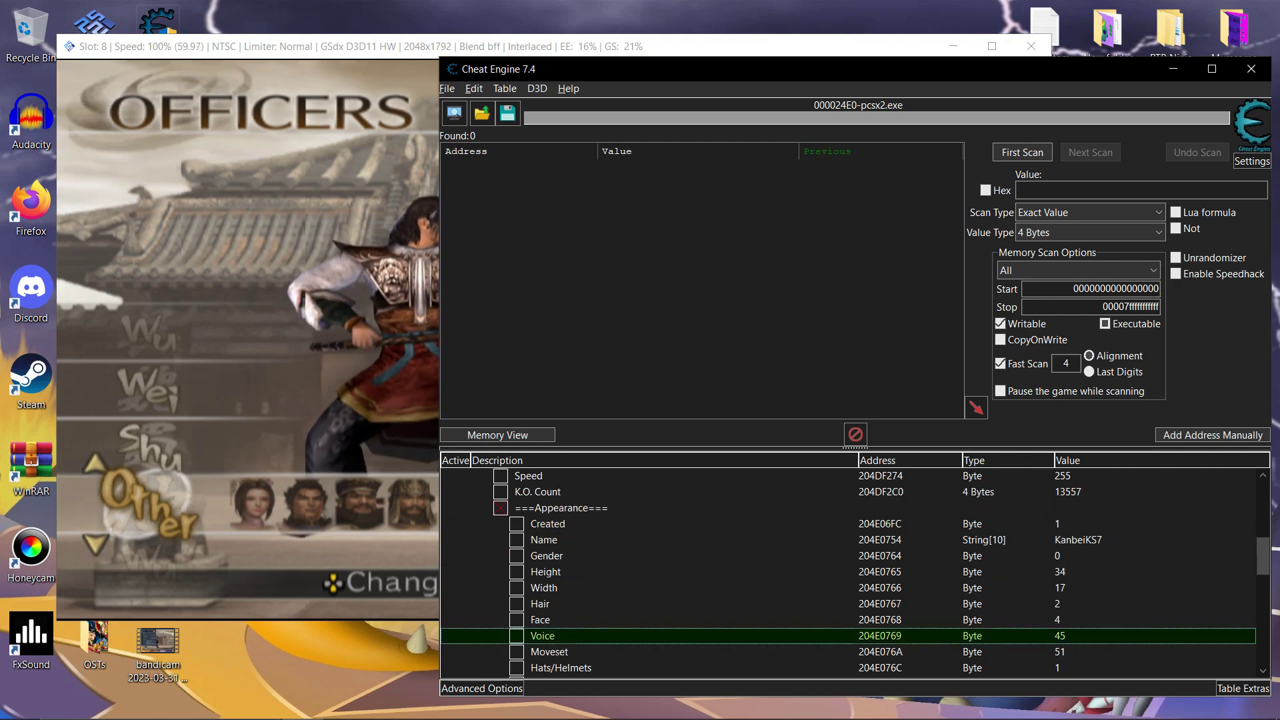
left_click(539, 603)
left_click(544, 587)
double_click(1060, 587)
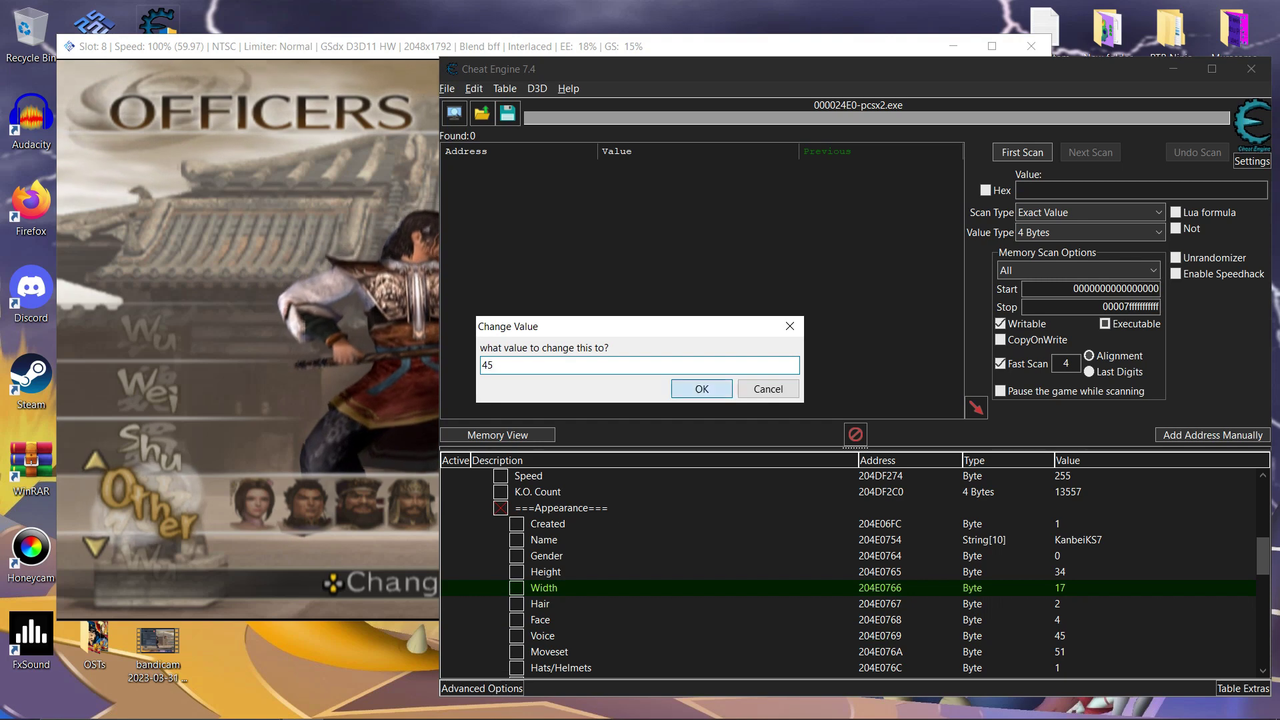
key("Return")
key("alt+Tab")
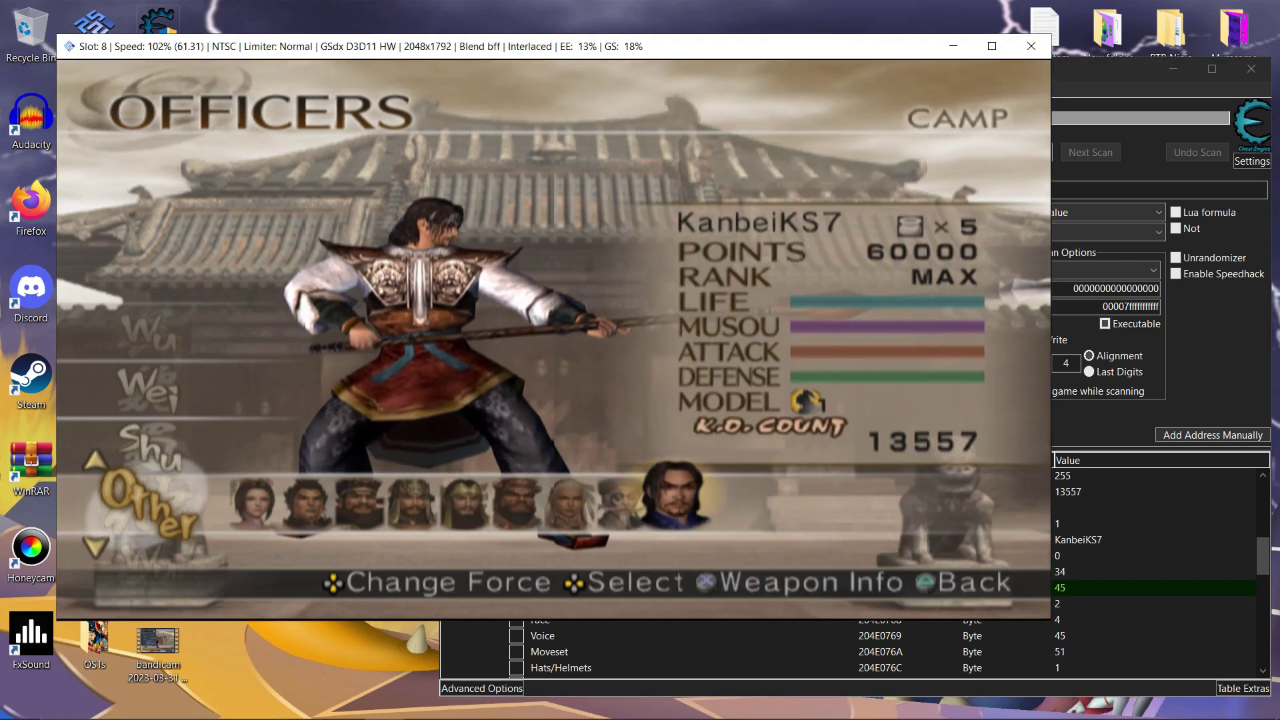
key("Up")
key("Down")
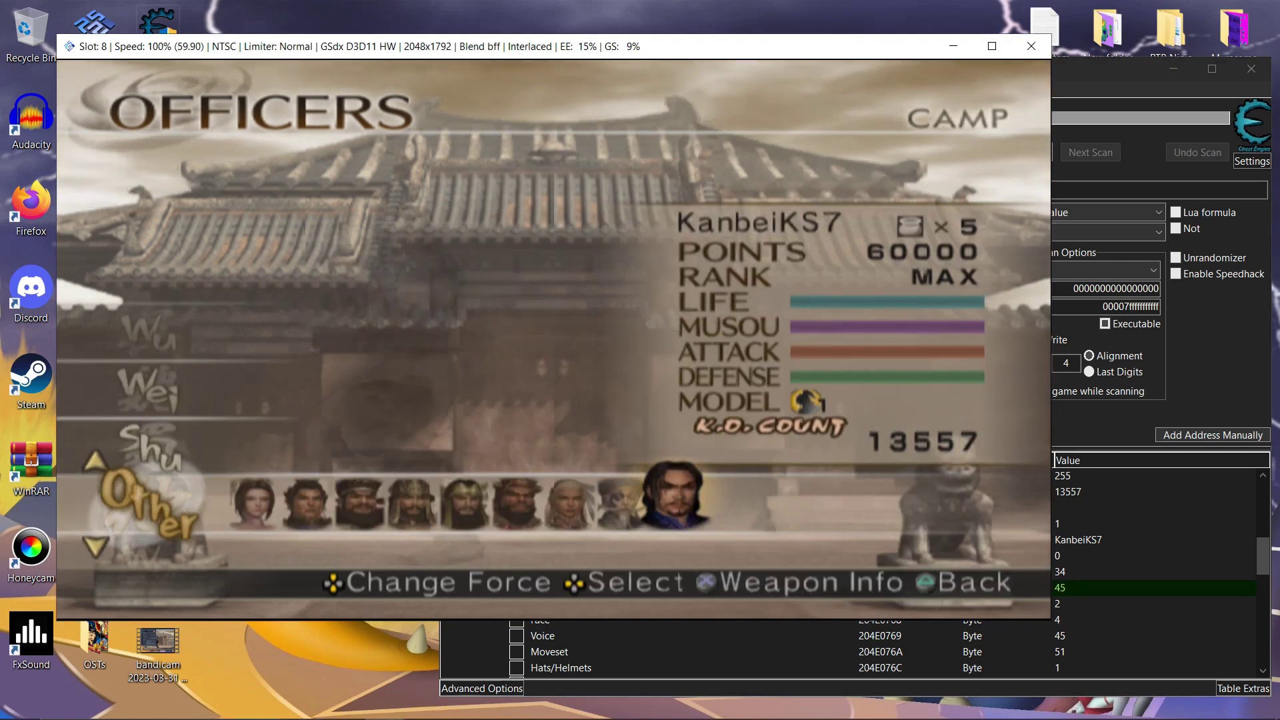
Step: Set Create-A-Warrior 1's Width in Cheat Engine first to 77, followed by 111
key("alt+Tab")
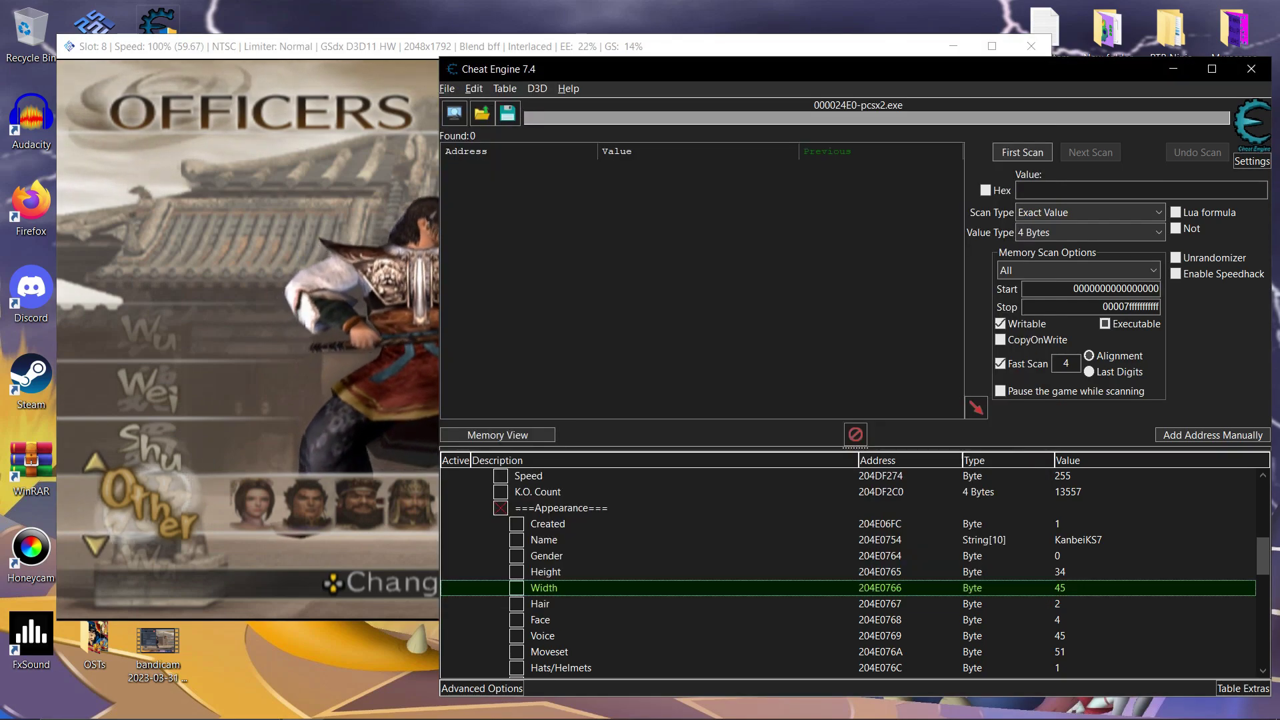
key("Return")
type("77")
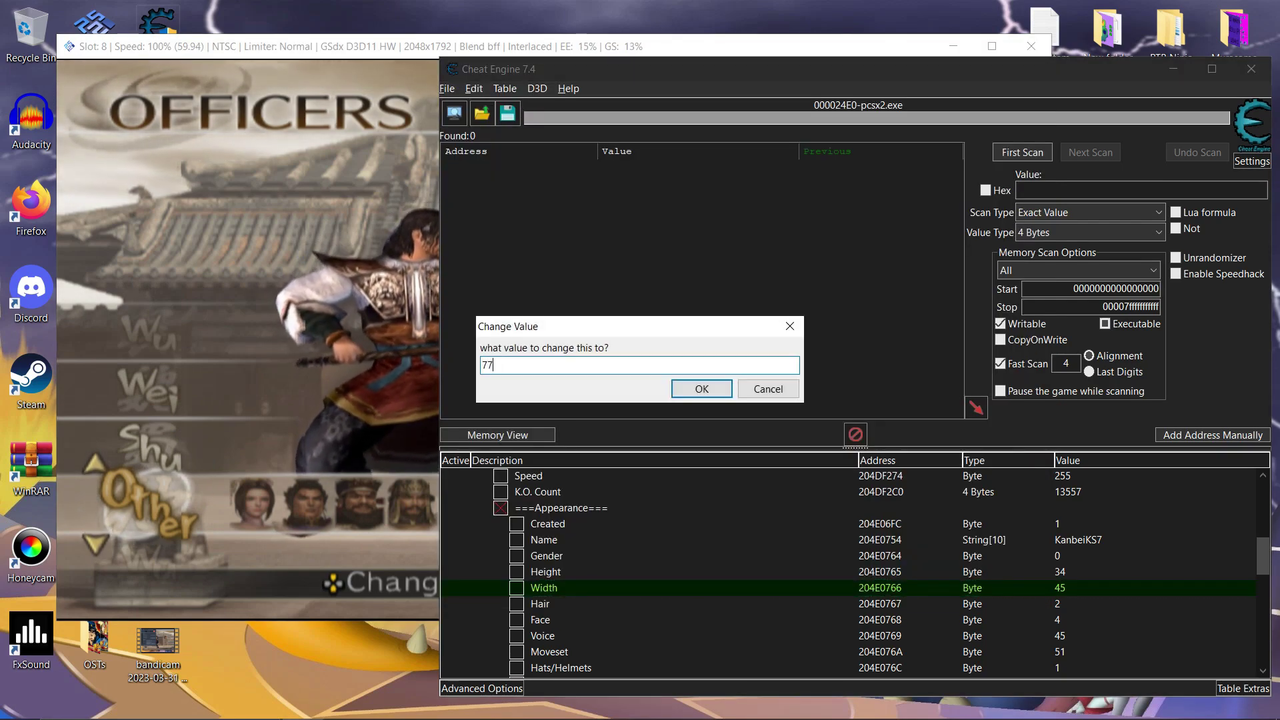
key("Return")
key("Return")
type("11")
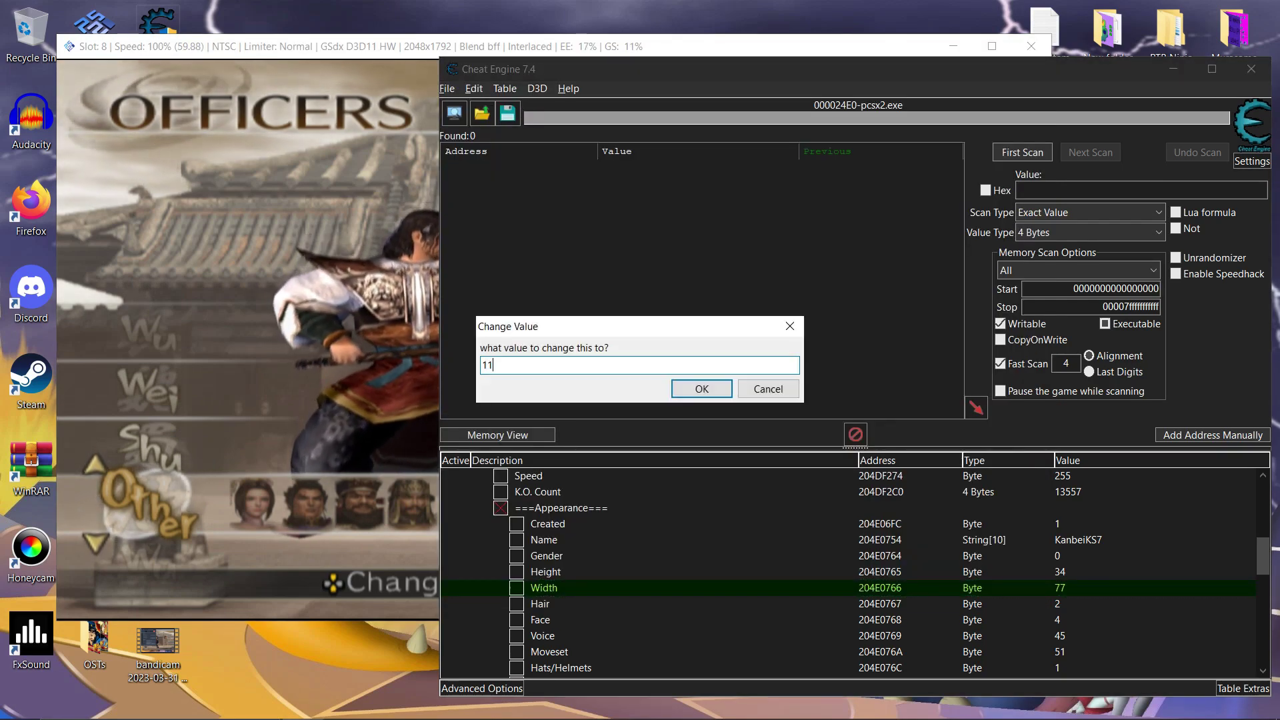
type("1")
key("Return")
Step: Set Create-A-Warrior 1's Width to 255 and check the officer's body shape in the game
key("Return")
type("22")
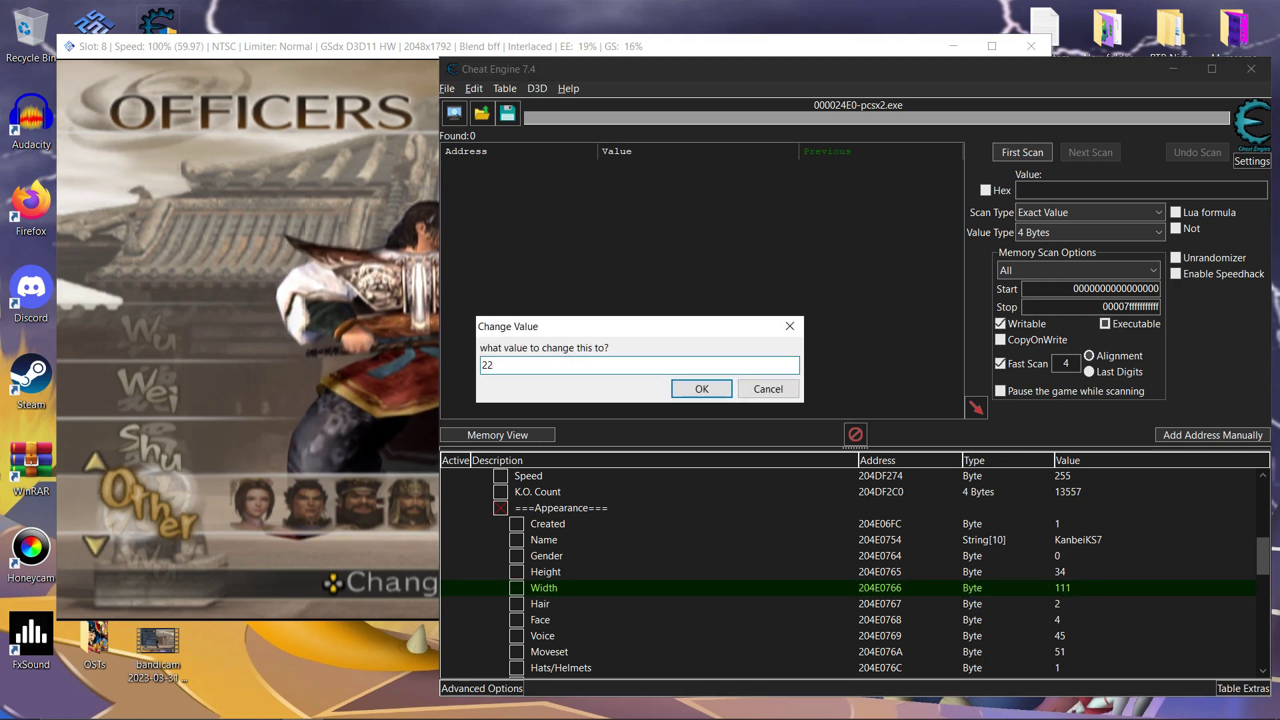
type("55")
key("Return")
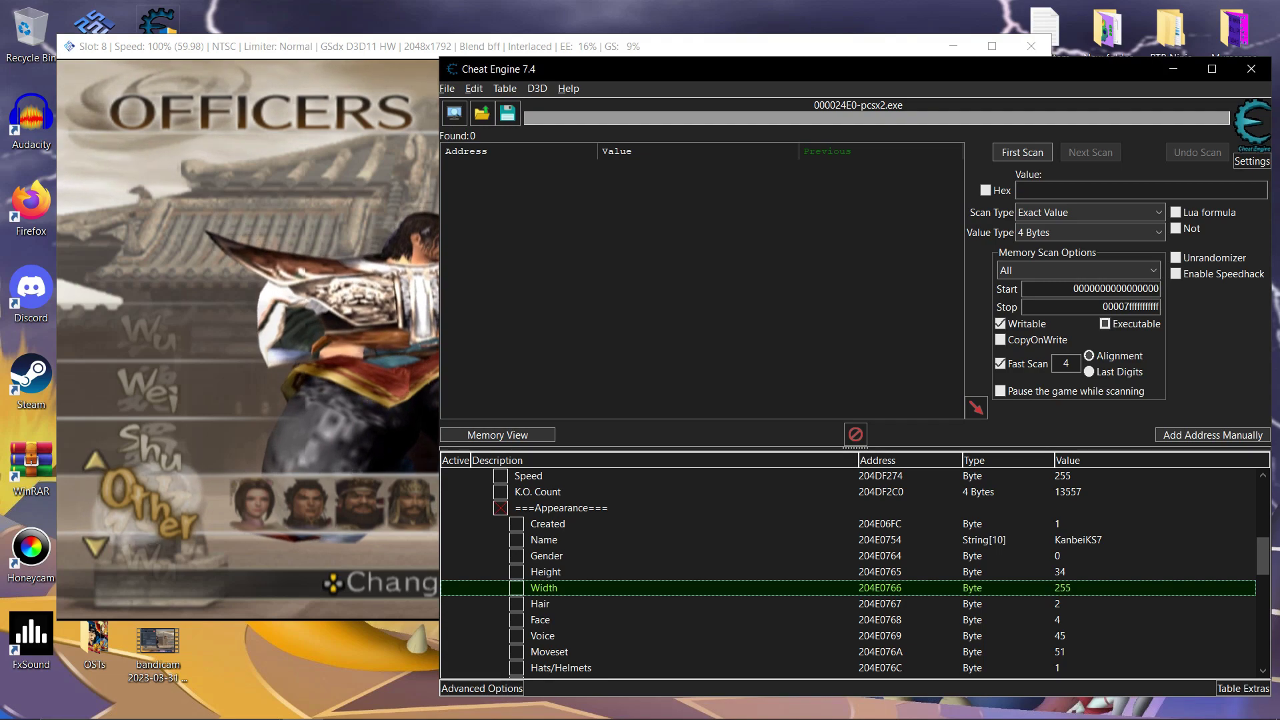
key("alt+Tab")
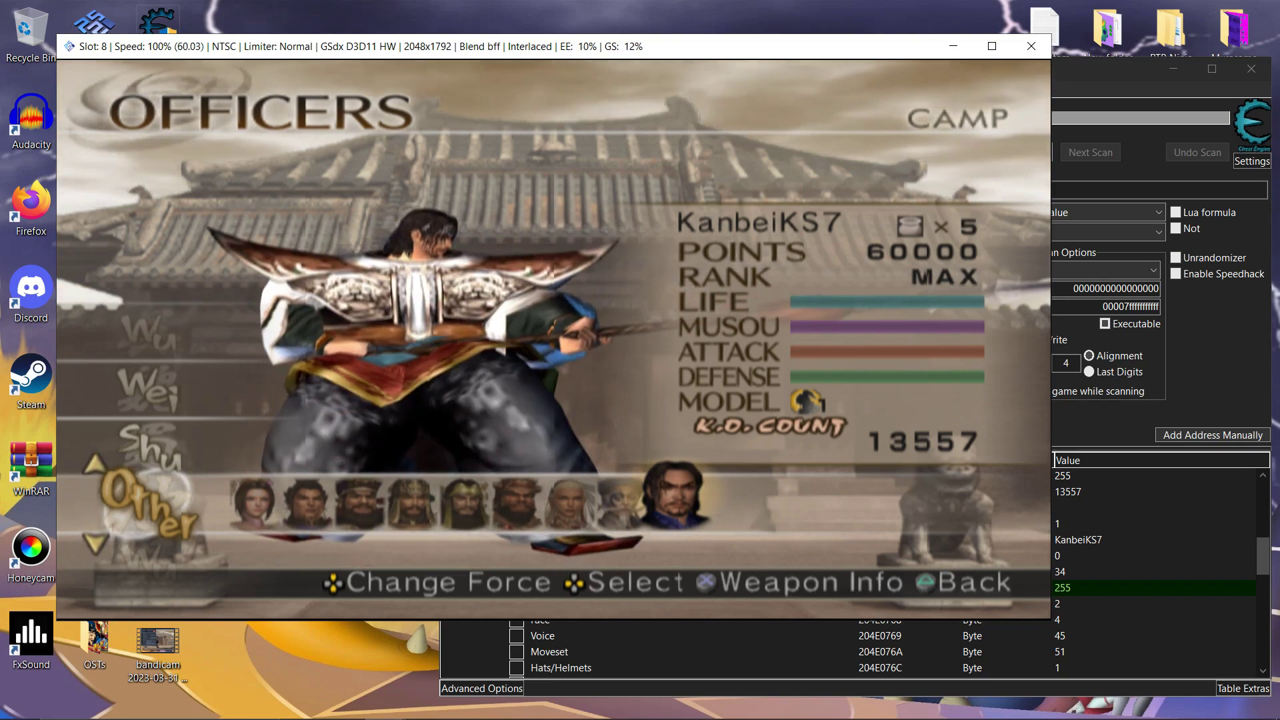
Step: Set Create-A-Warrior 1's Width to 18 in Cheat Engine and check the officer's body shape in the game
double_click(1062, 587)
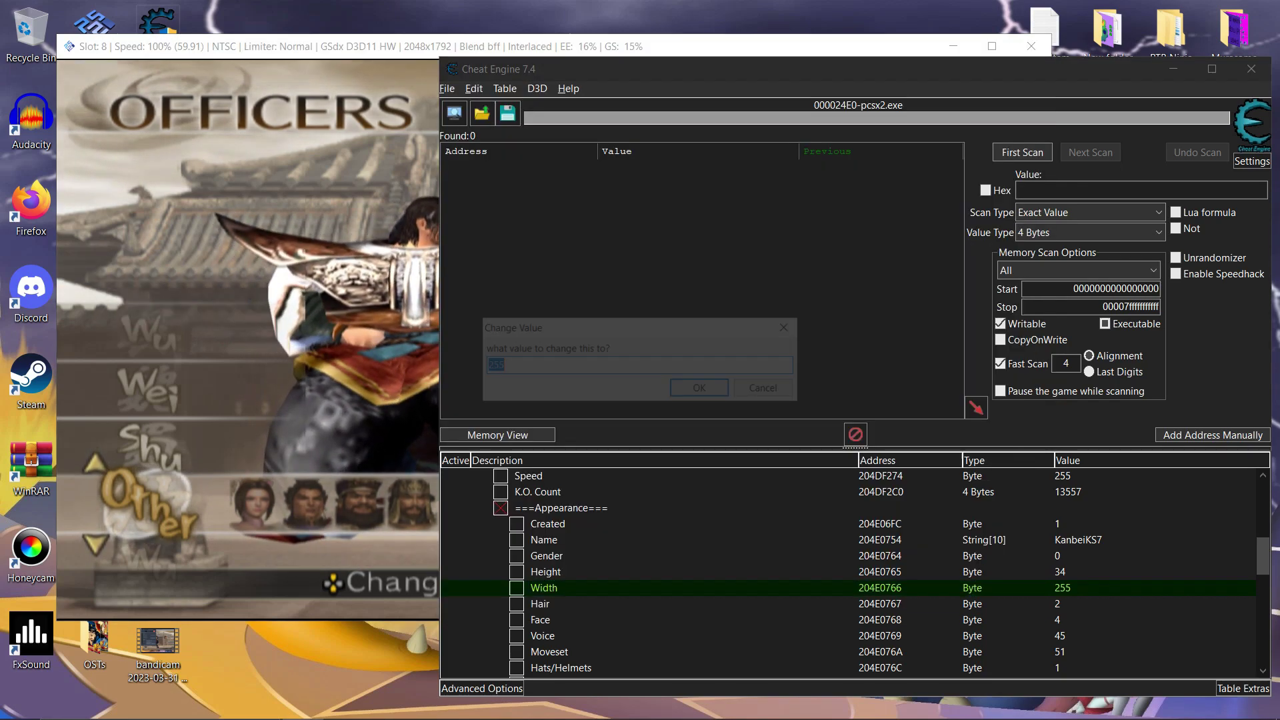
type("1")
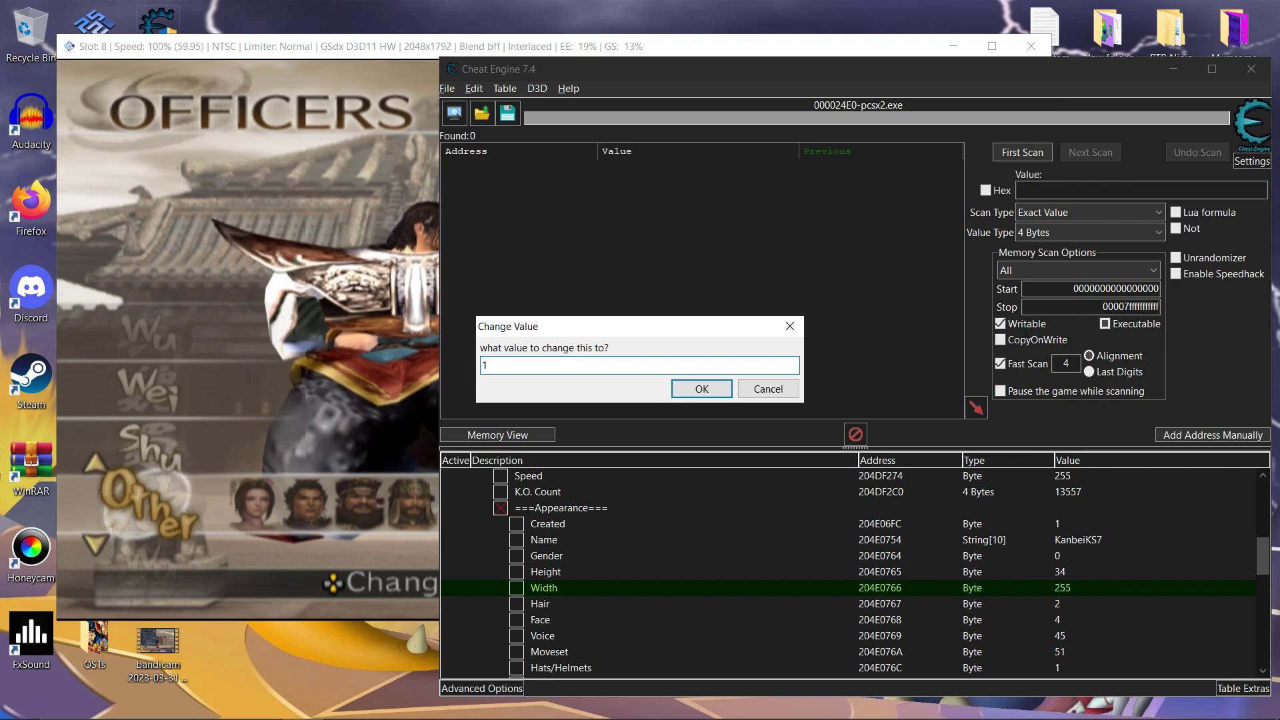
type("8")
key("Return")
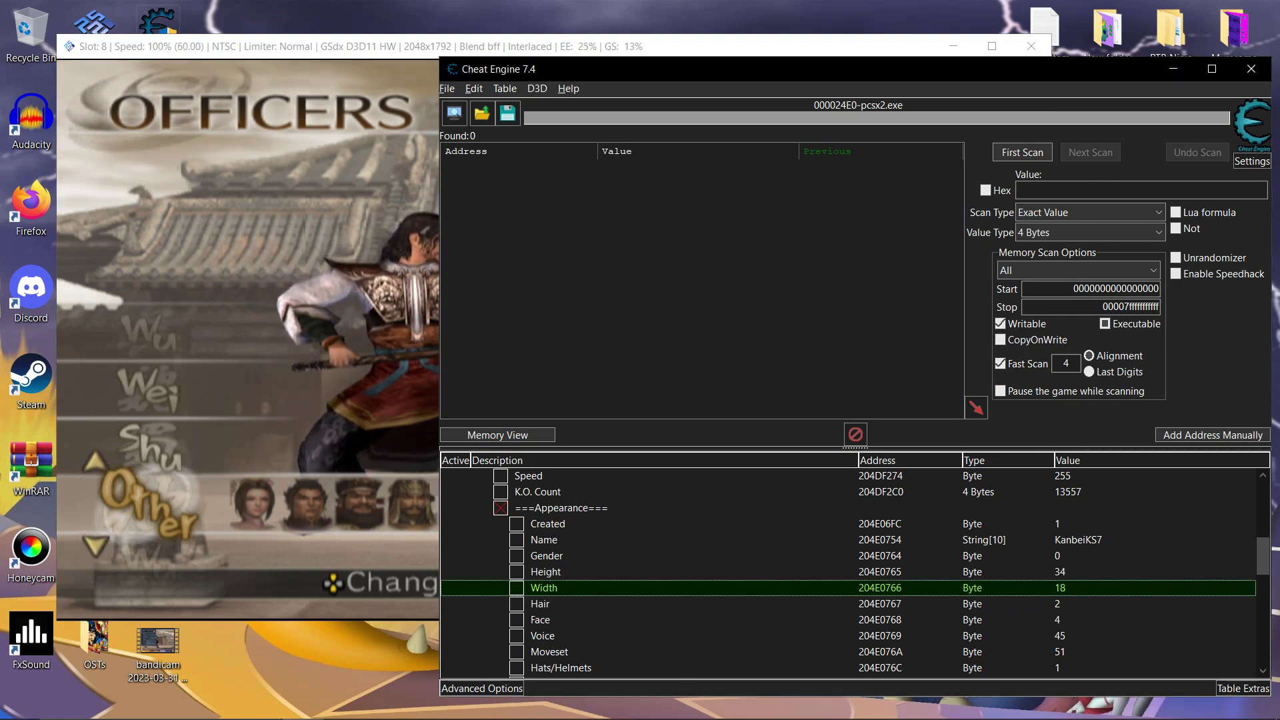
key("alt+Tab")
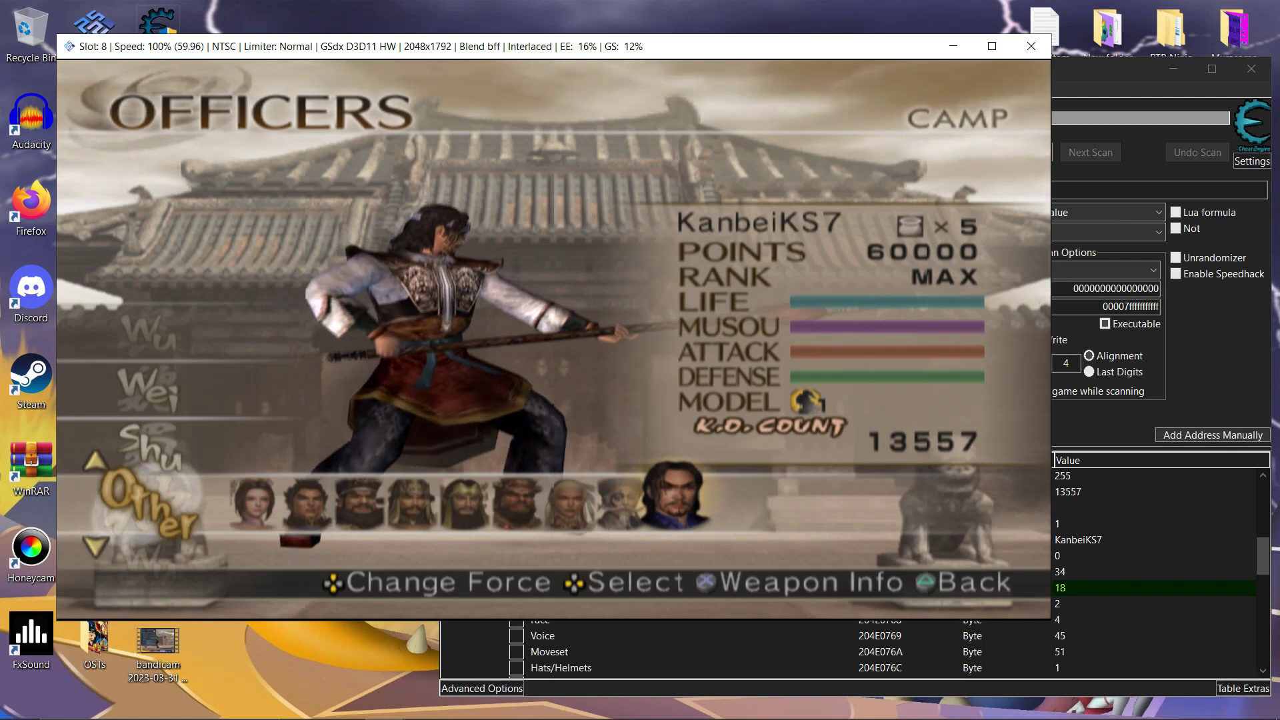
Step: Select Create-A-Warrior 1's Hair entry in Cheat Engine and examine the officer's hairstyle in the game
key("alt+Tab")
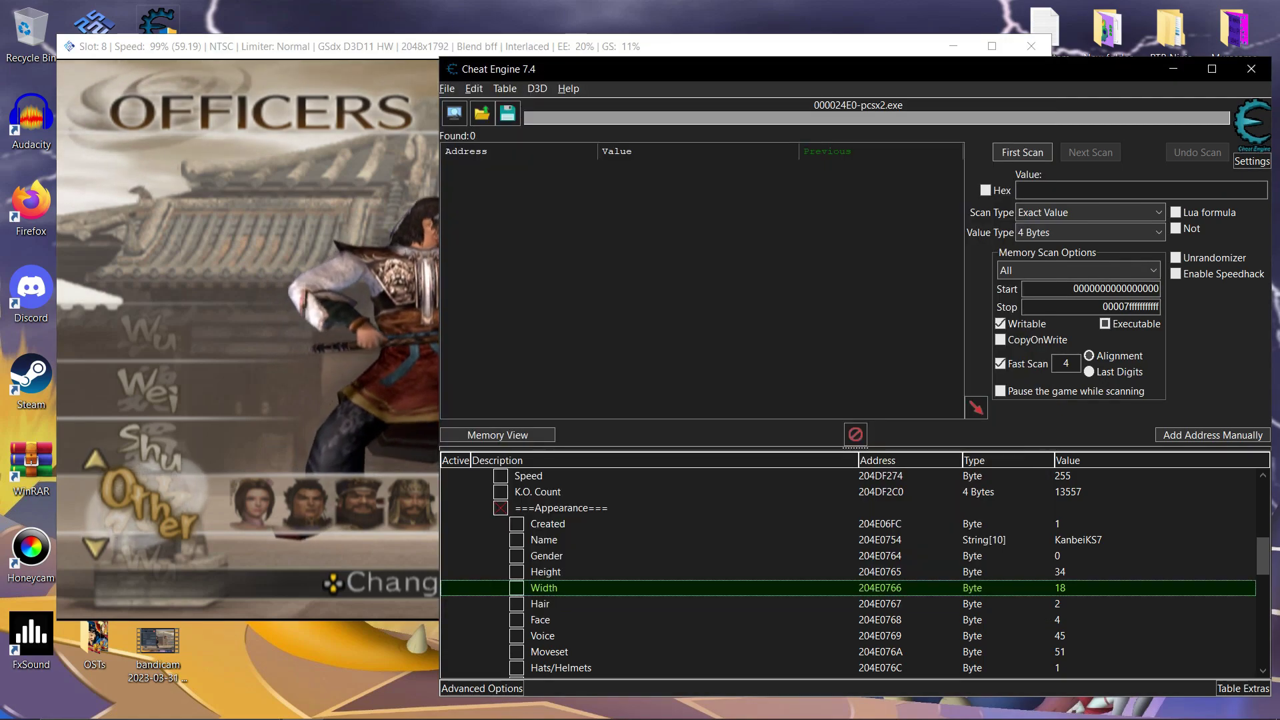
left_click(539, 603)
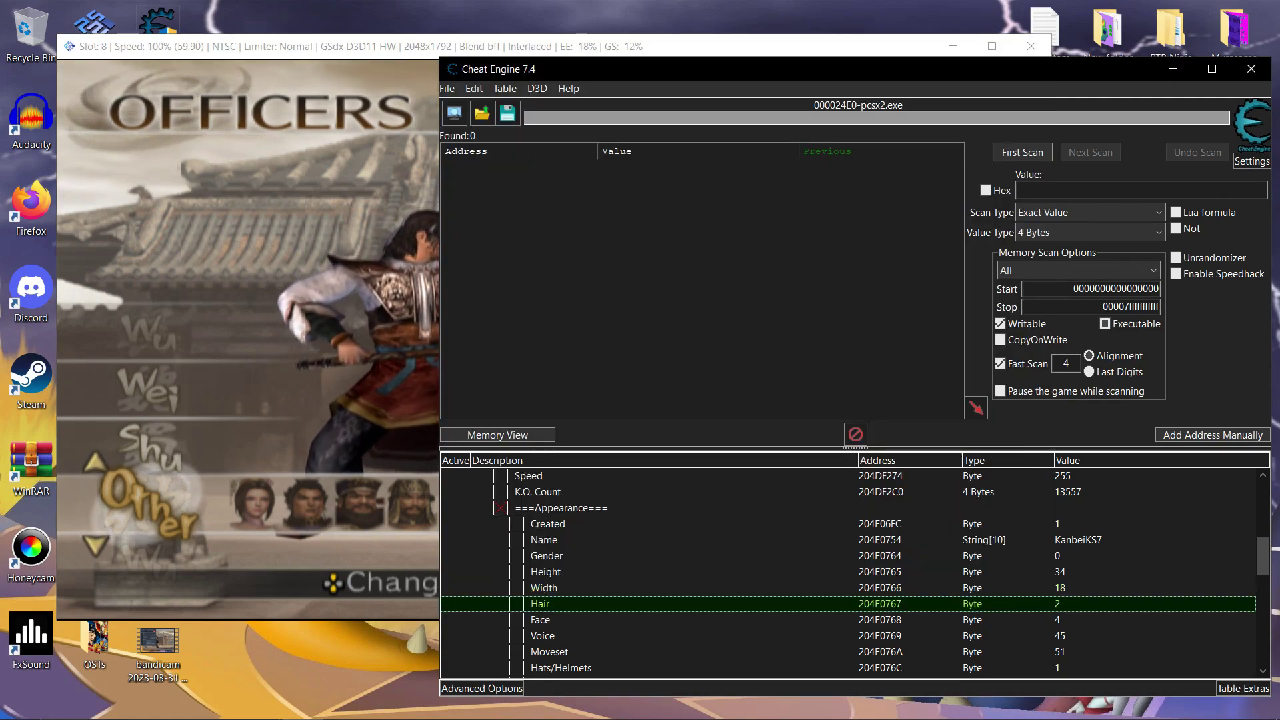
key("alt+Tab")
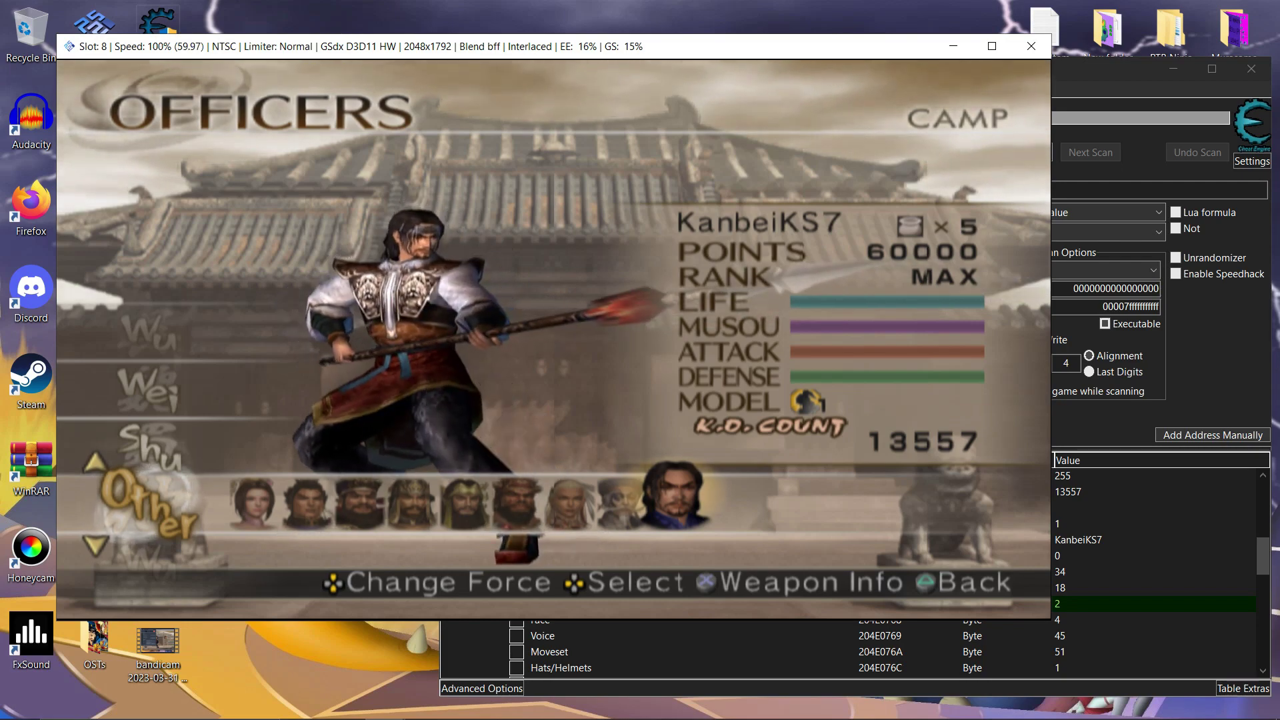
key("alt+Tab")
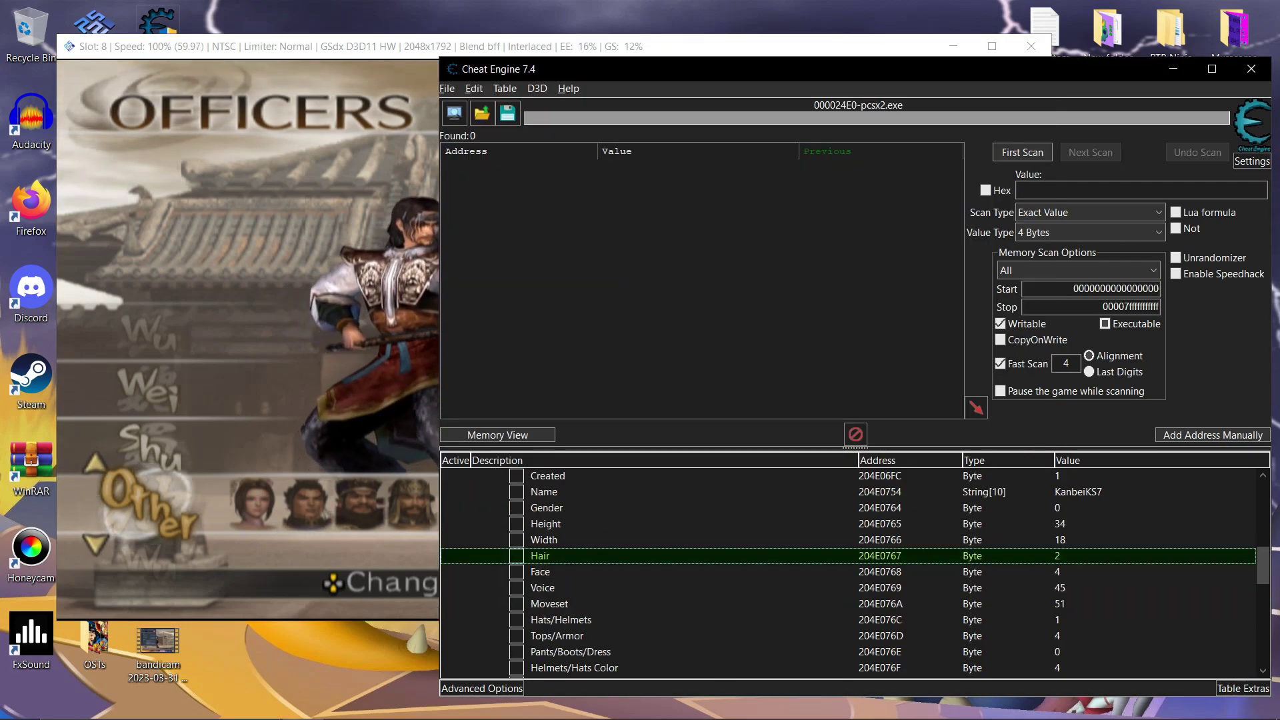
Step: Set Create-A-Warrior 1's Hair to 9 in Cheat Engine and check the officer's hairstyle in the game
key("Return")
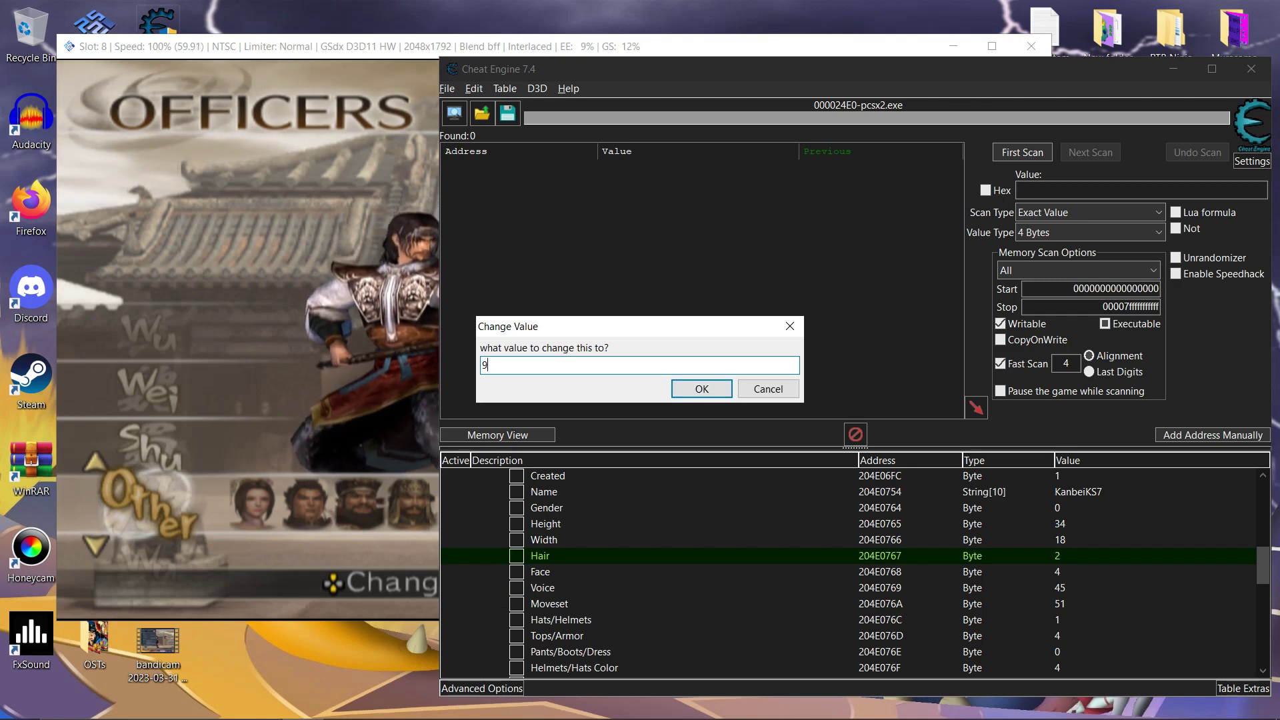
key("Return")
key("alt+Tab")
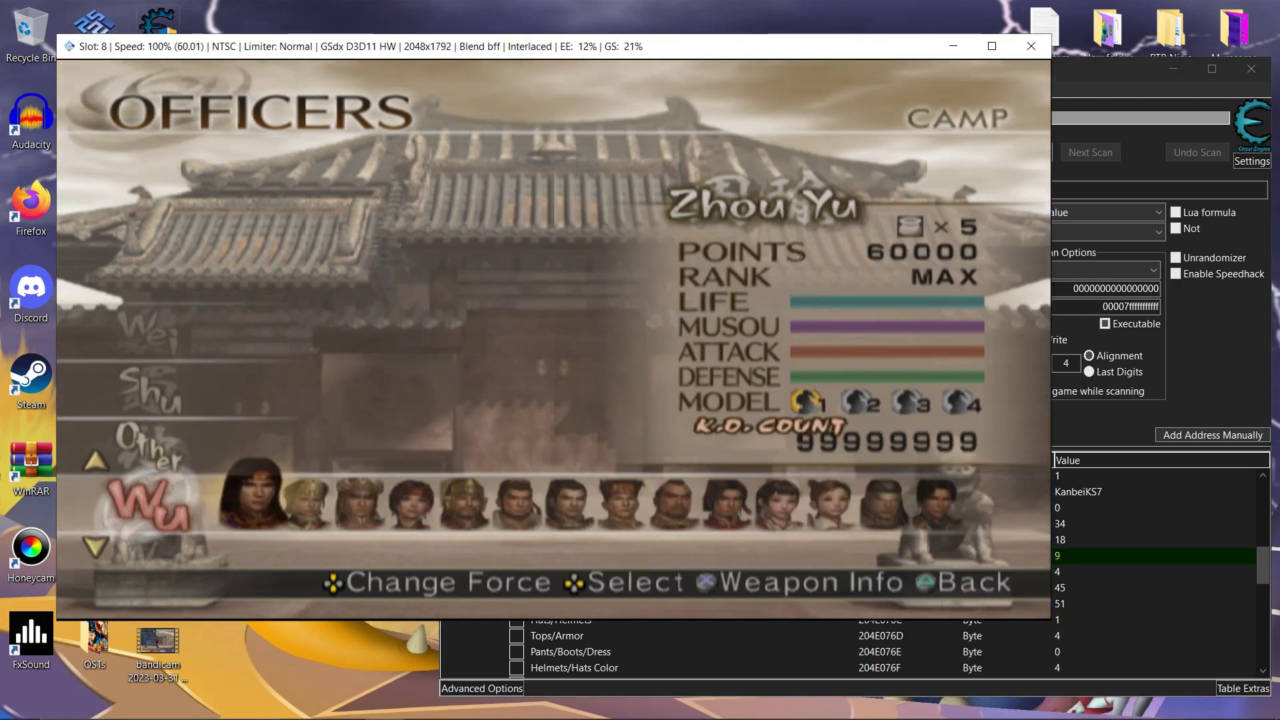
key("Down")
key("Down")
key("Down")
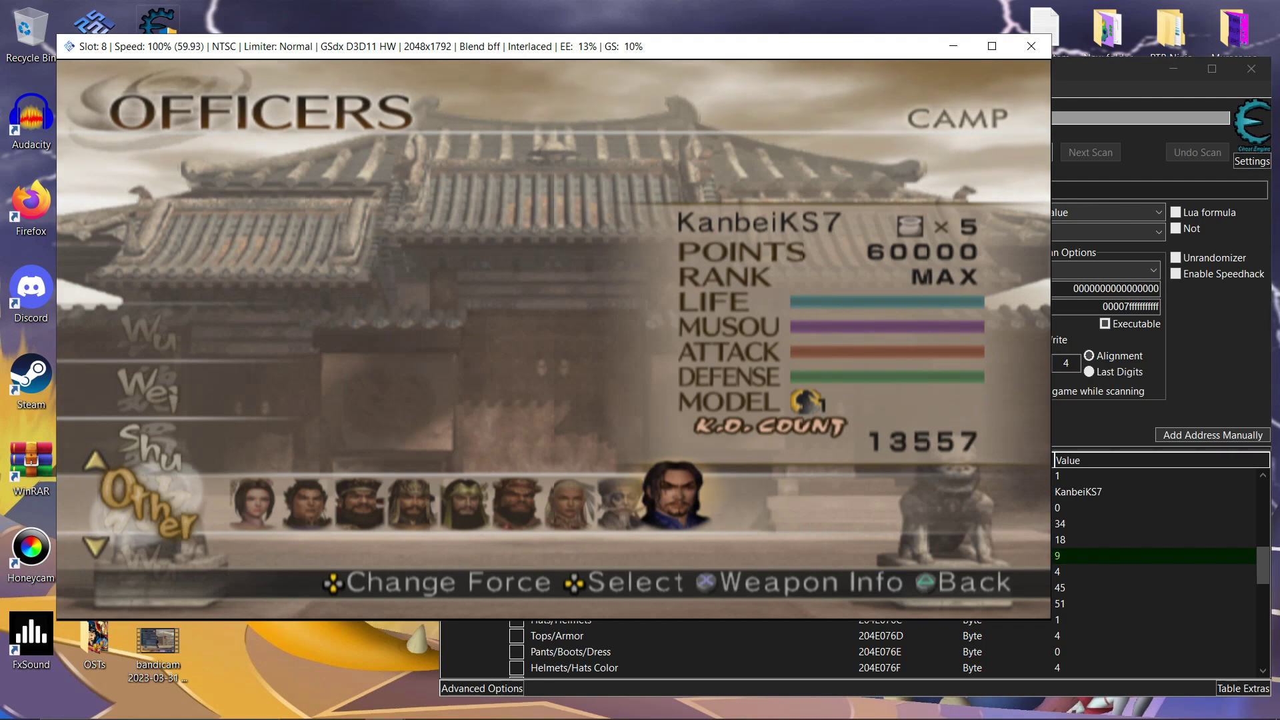
key("Left")
key("Right")
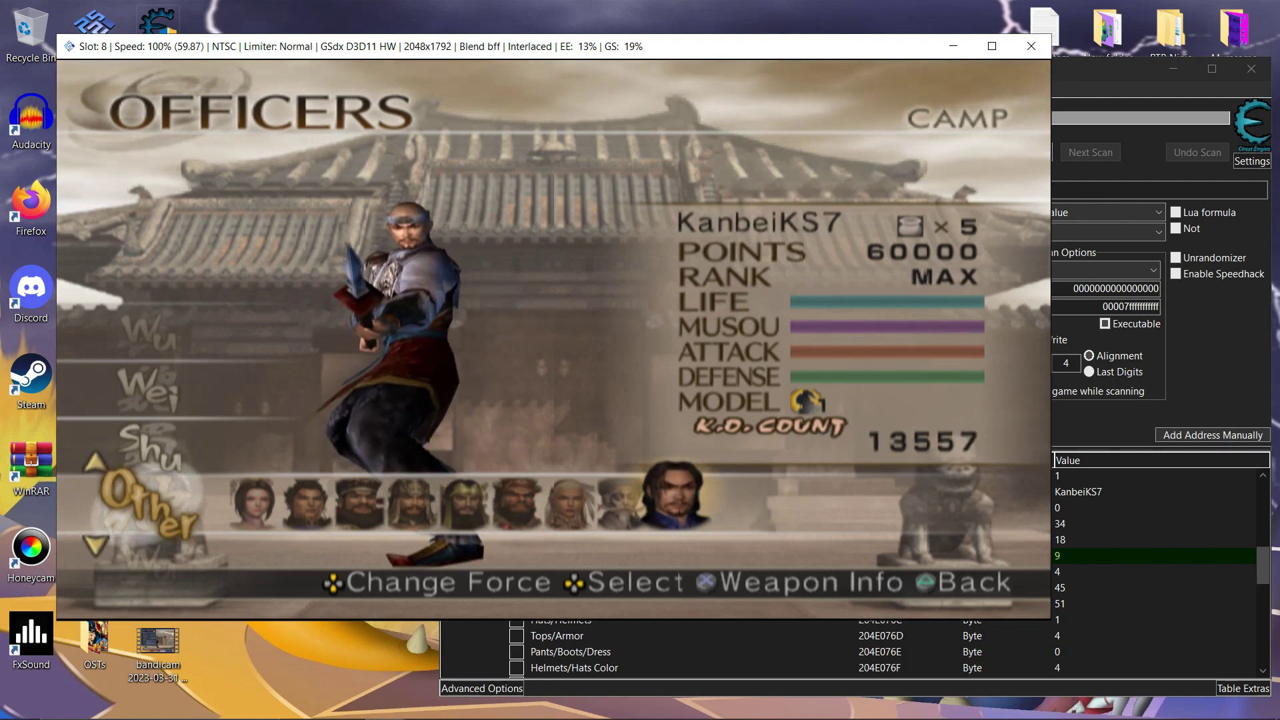
Step: Set Create-A-Warrior 1's Hair to 7 in Cheat Engine and reload the officer in the game to check the hairstyle
key("alt+Tab")
key("Return")
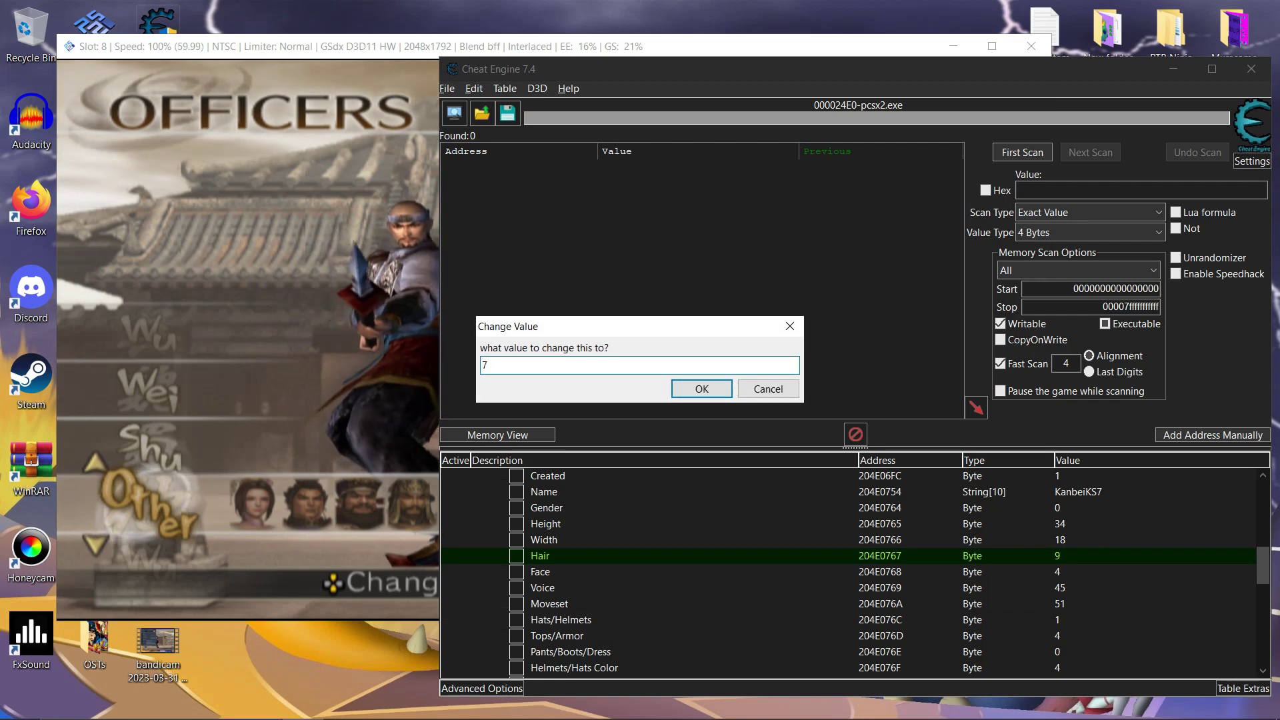
key("Return")
key("alt+Tab")
key("Left")
key("Right")
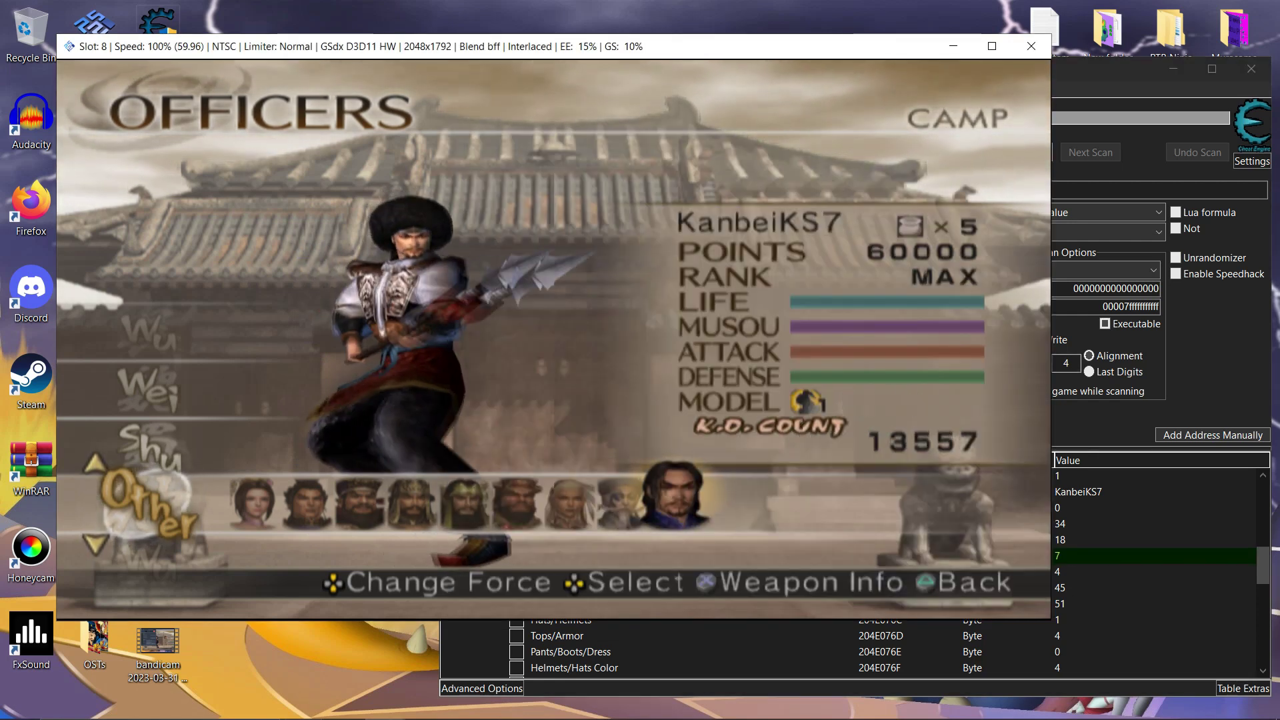
Step: Set Create-A-Warrior 1's Hair to 2 in Cheat Engine
key("alt+Tab")
key("Return")
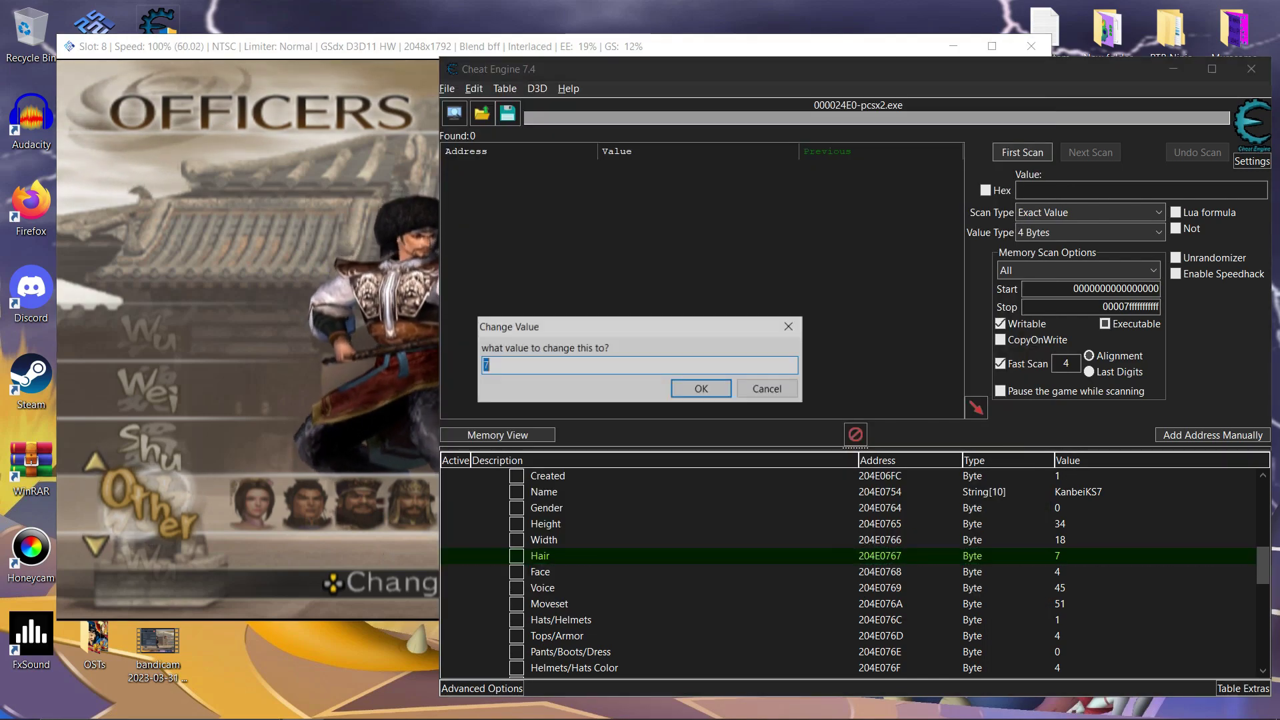
type("2")
key("Return")
Step: Examine the voices available for Create-A-Warrior 1, including the officer, bodyguard, troop and Create-A-Warrior options
left_click(542, 587)
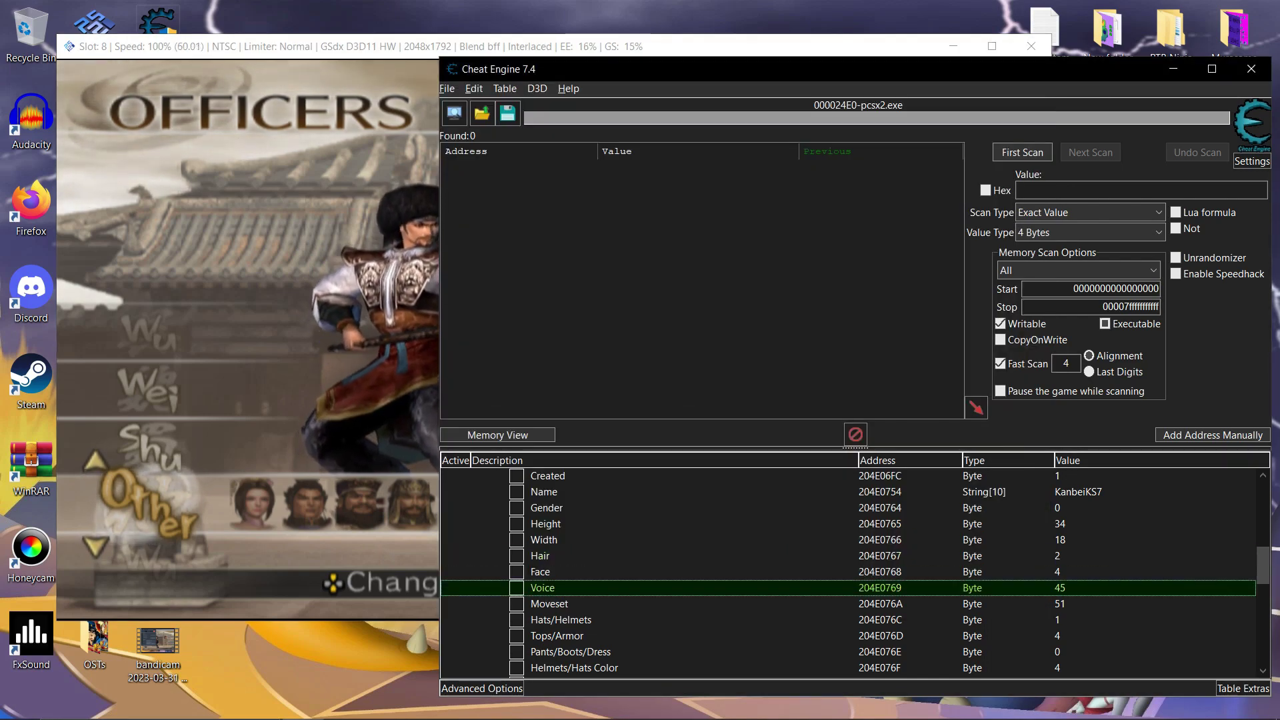
key("Return")
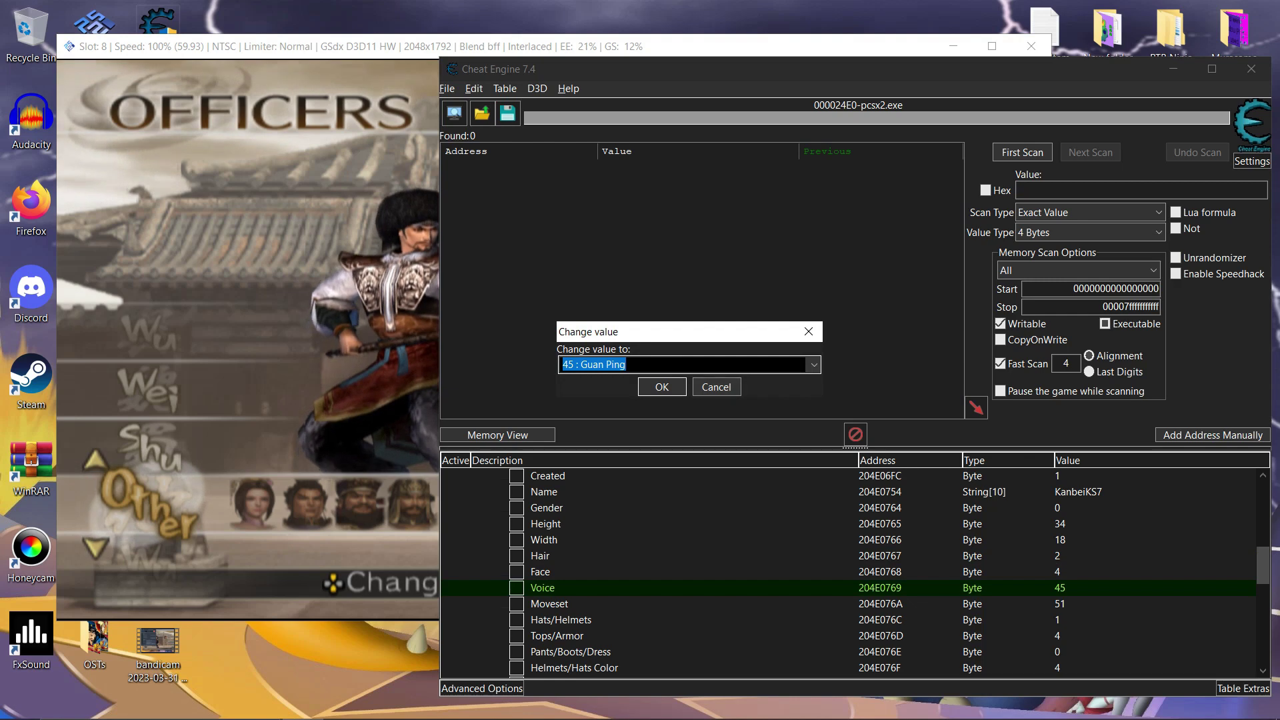
left_click(813, 365)
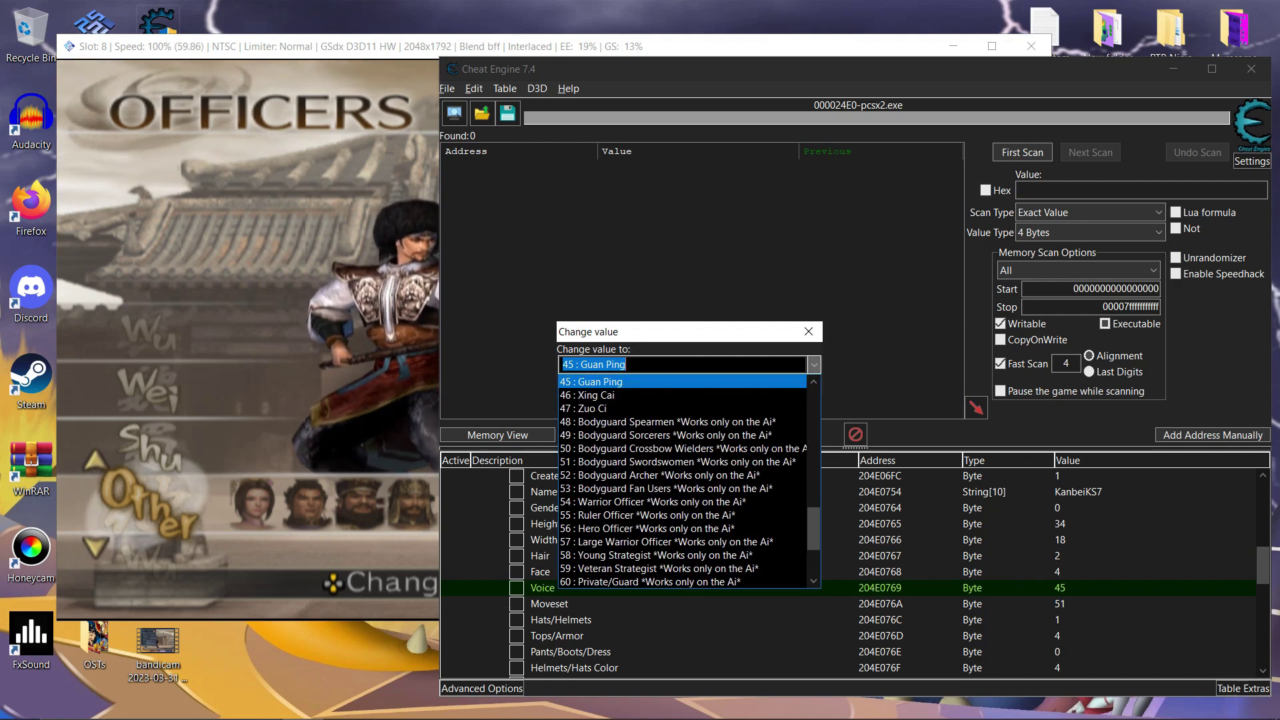
scroll(682, 481, "down", 3)
scroll(682, 554, "up", 4)
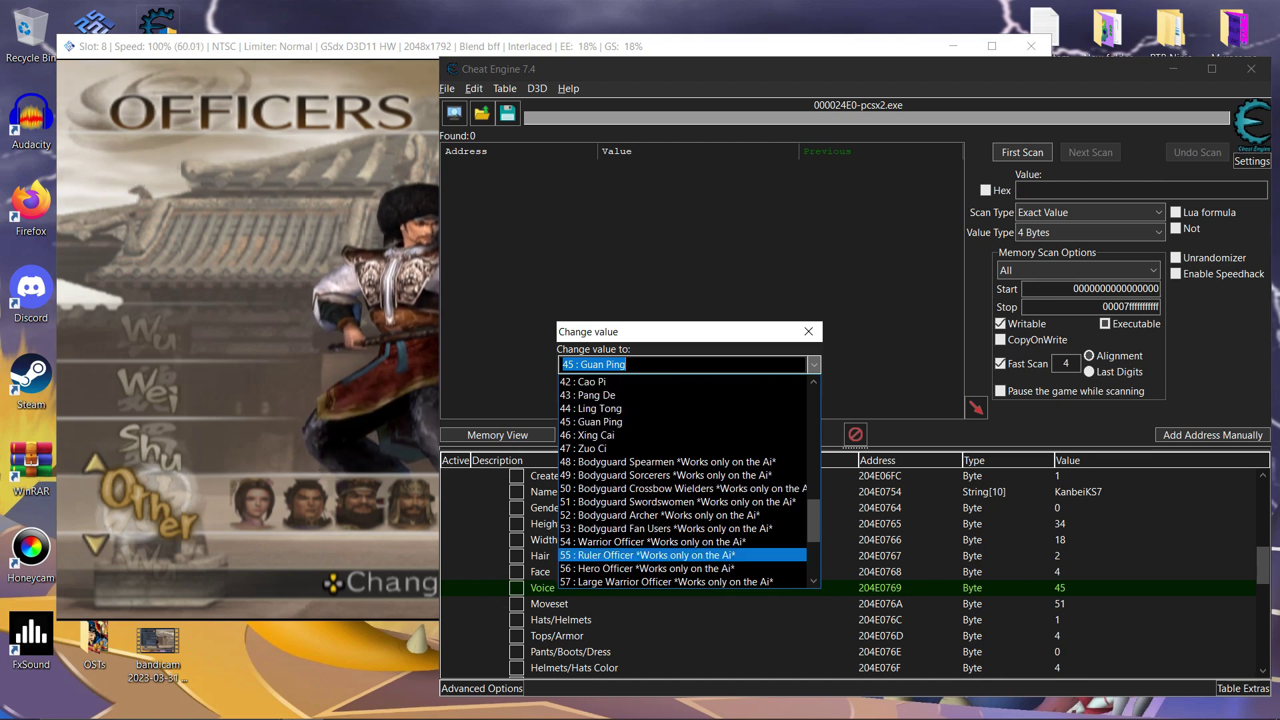
scroll(682, 554, "down", 2)
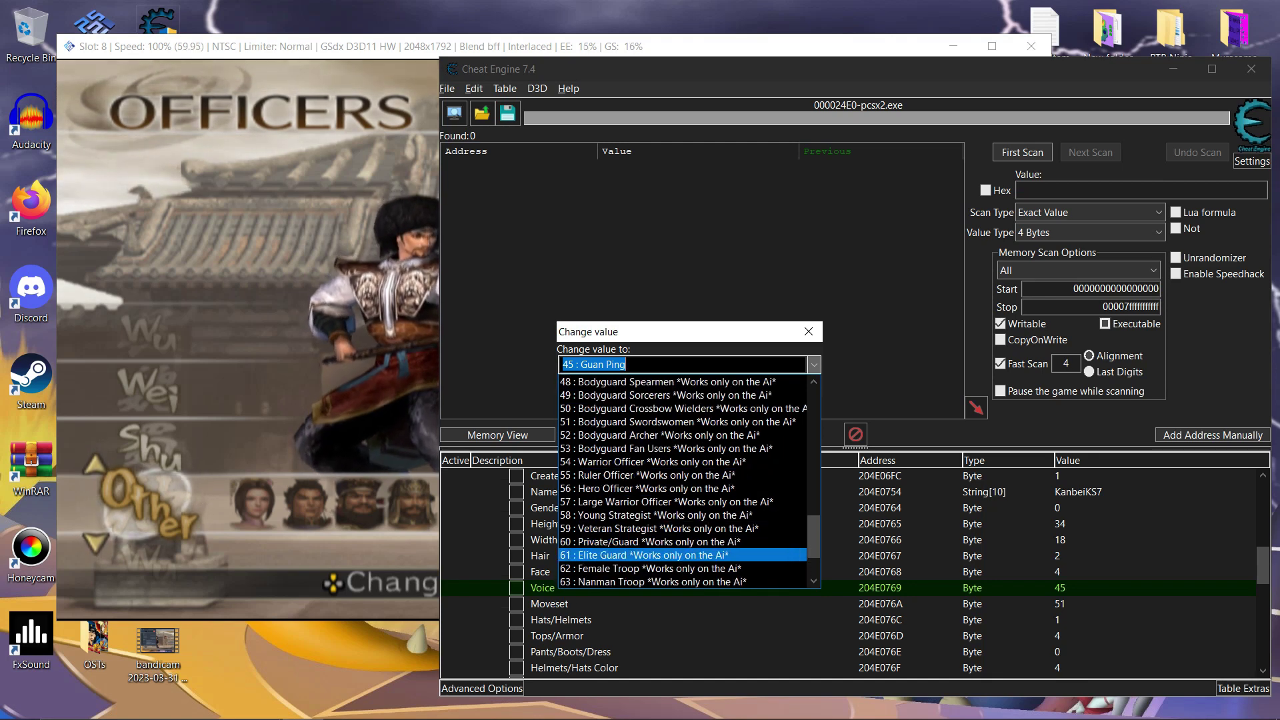
scroll(682, 487, "down", 2)
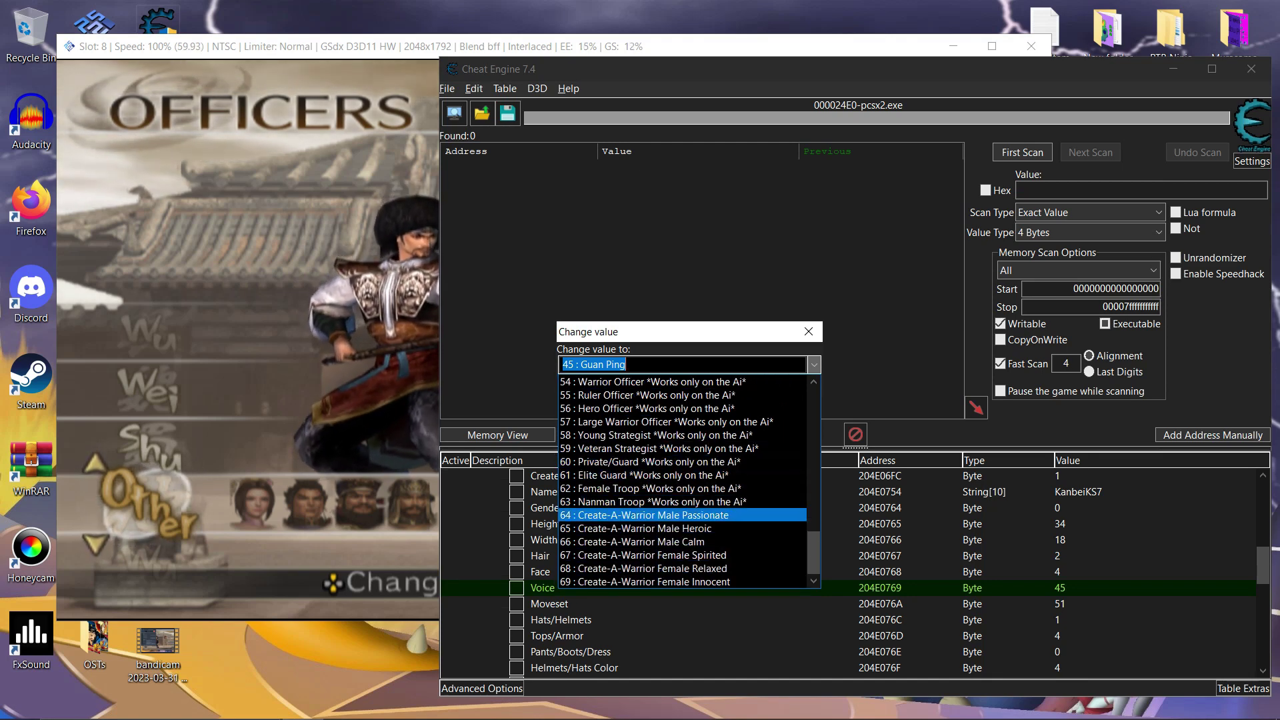
scroll(682, 494, "up", 4)
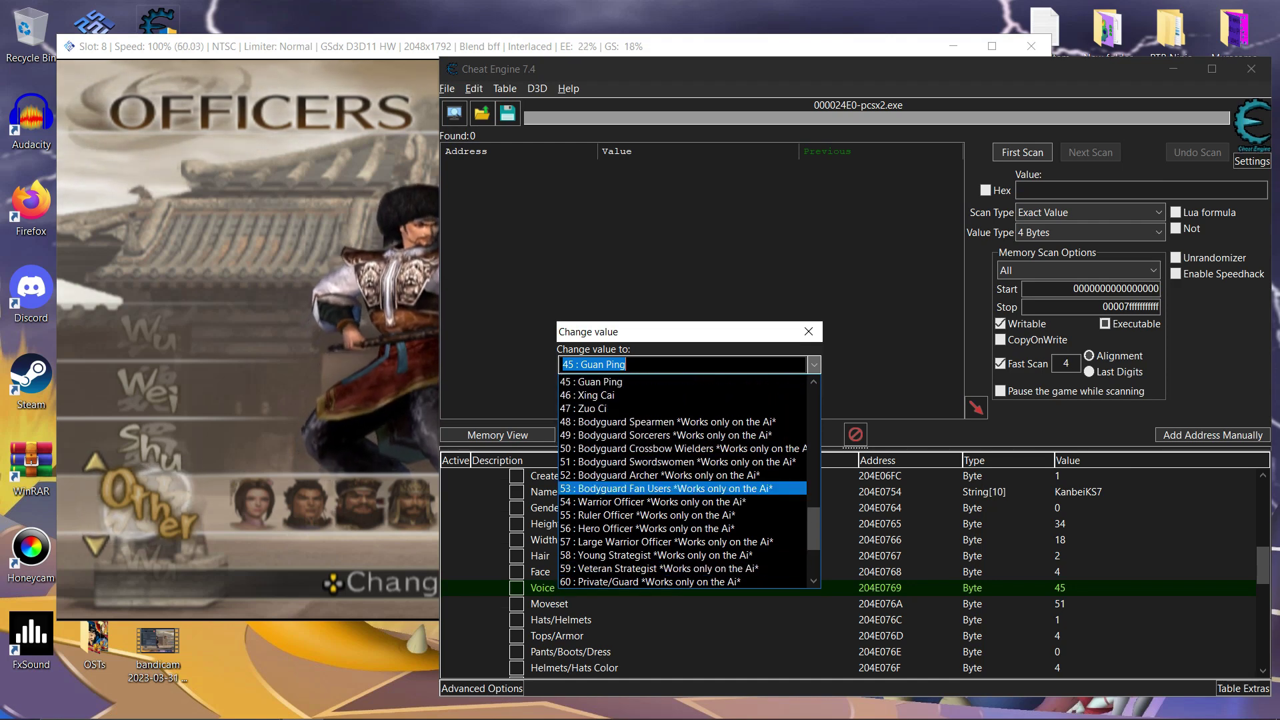
scroll(682, 501, "up", 4)
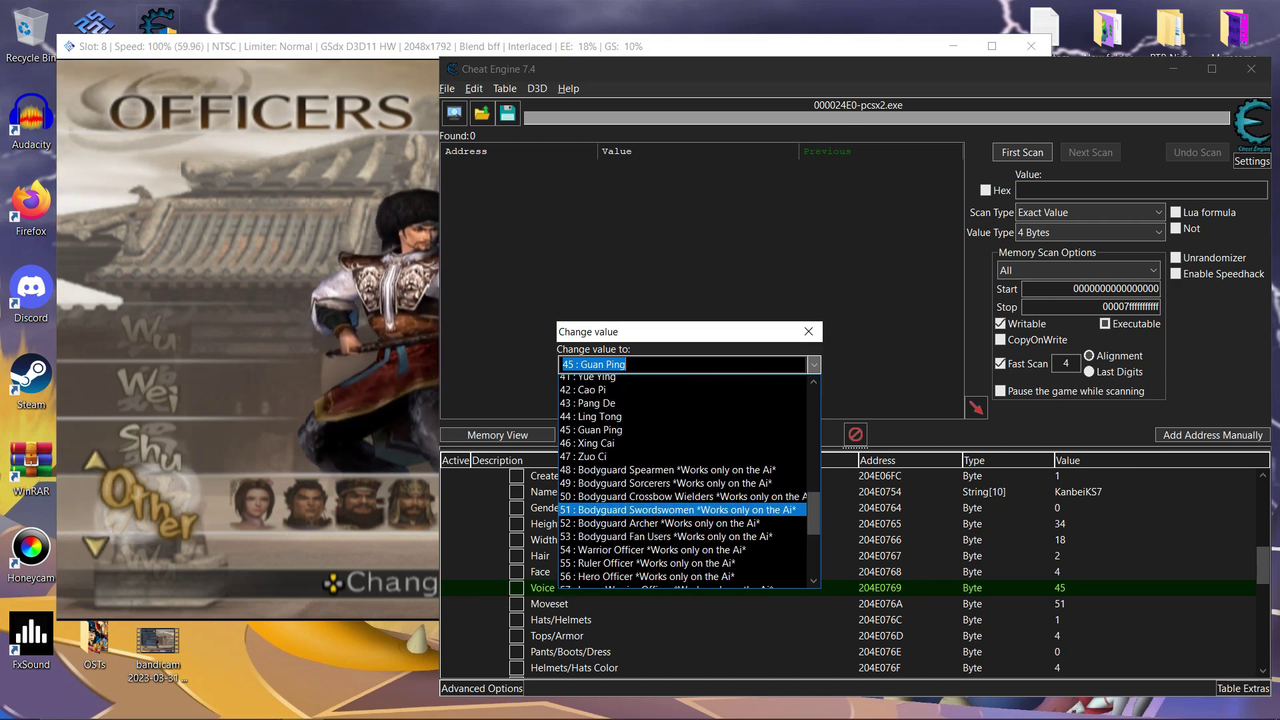
scroll(681, 501, "up", 10)
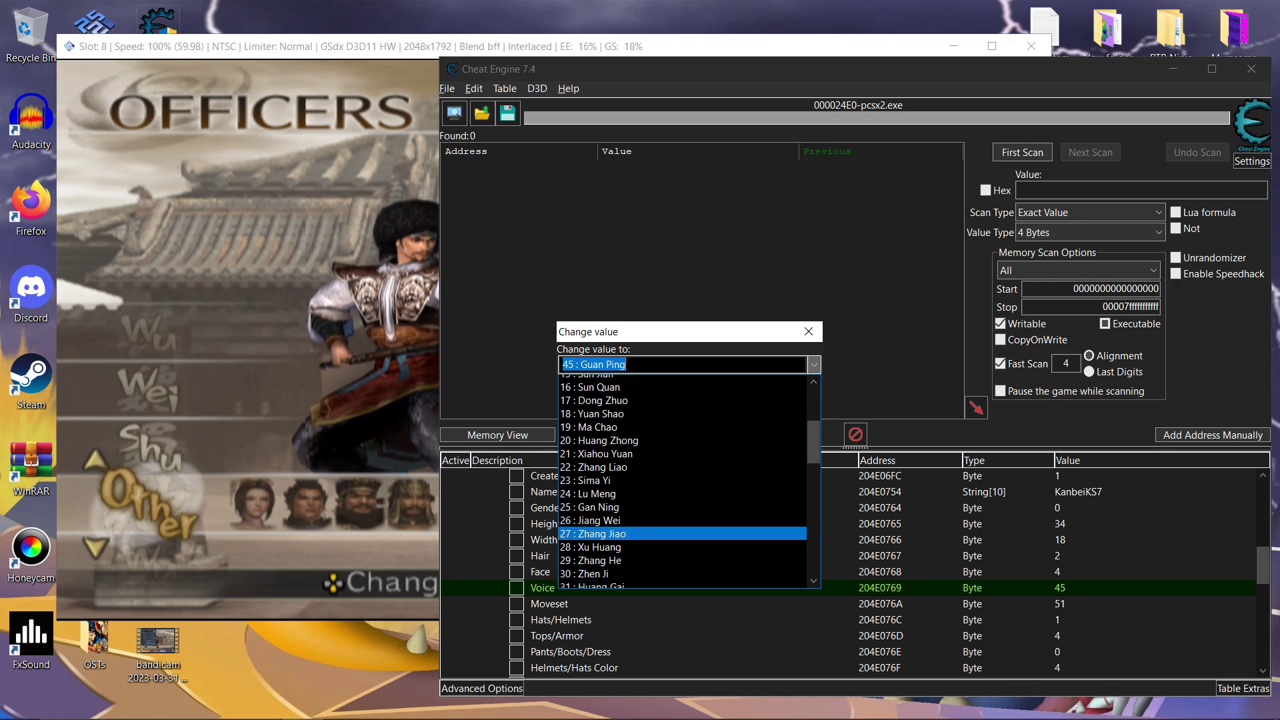
scroll(682, 501, "down", 11)
scroll(682, 502, "down", 7)
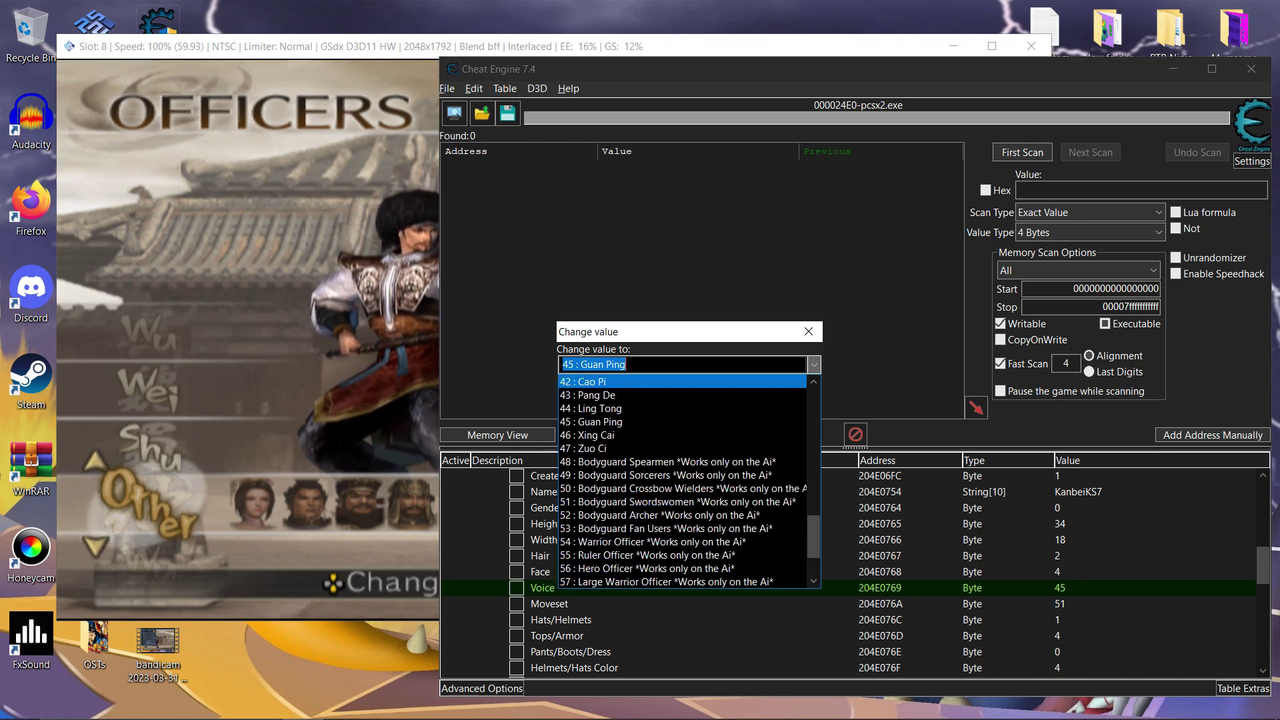
scroll(682, 502, "up", 3)
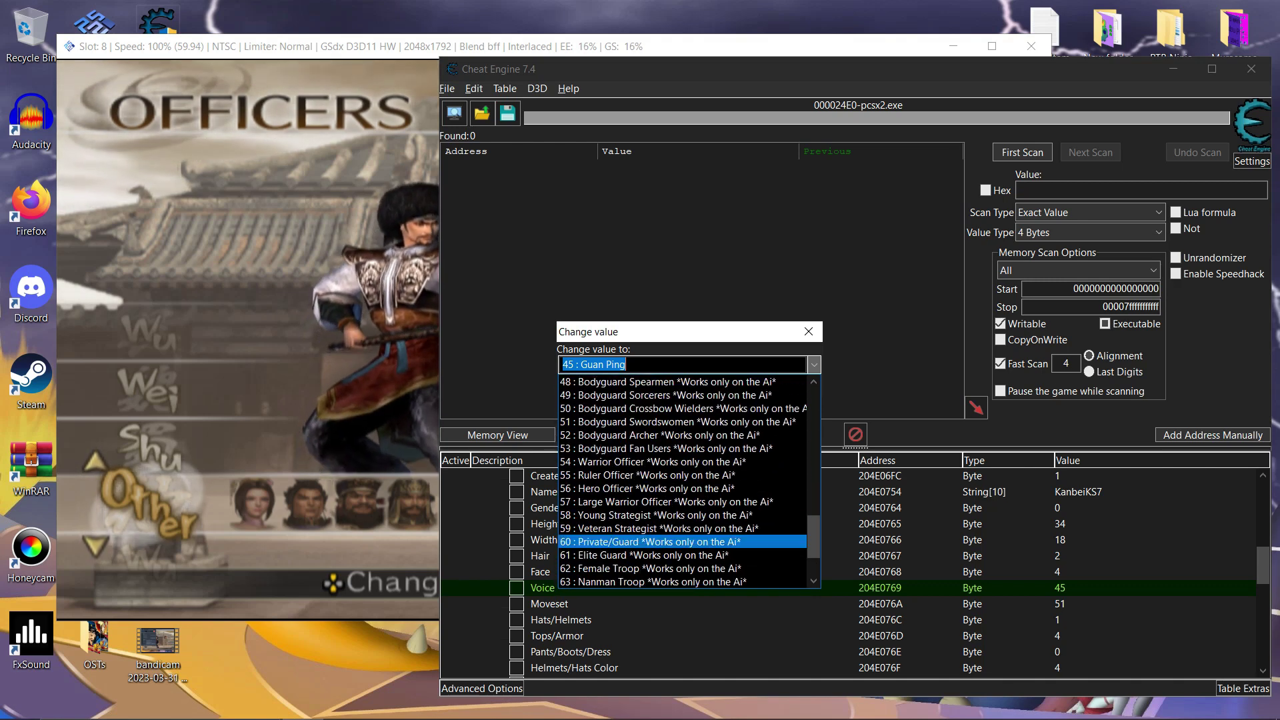
scroll(682, 501, "down", 1)
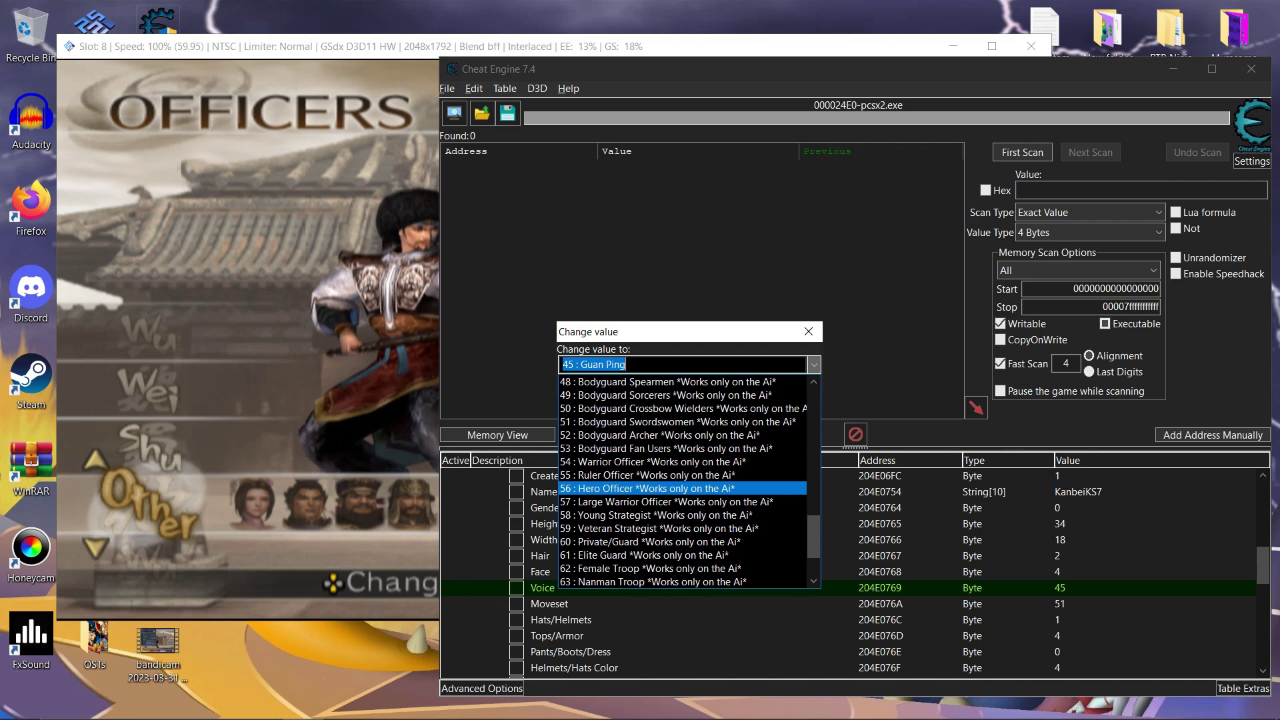
Step: Set Create-A-Warrior 1's Voice to 47 : Zuo Ci and view the officer in the game
left_click(646, 488)
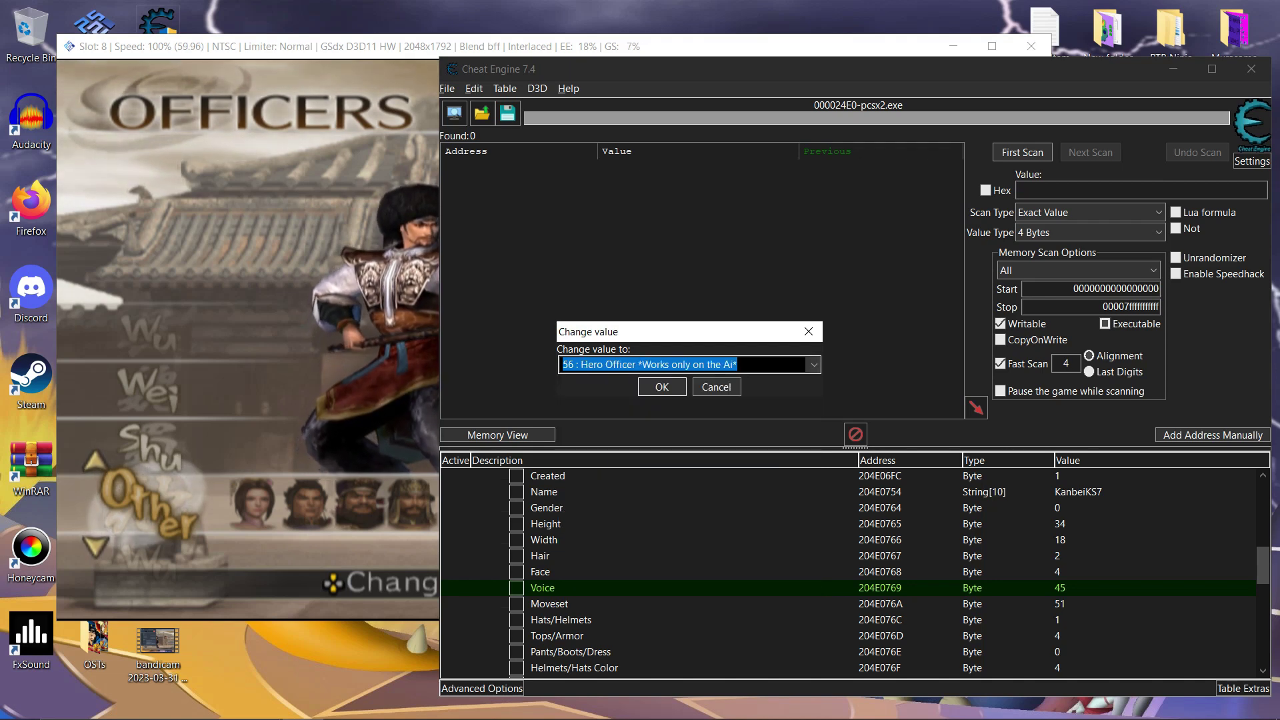
left_click(813, 365)
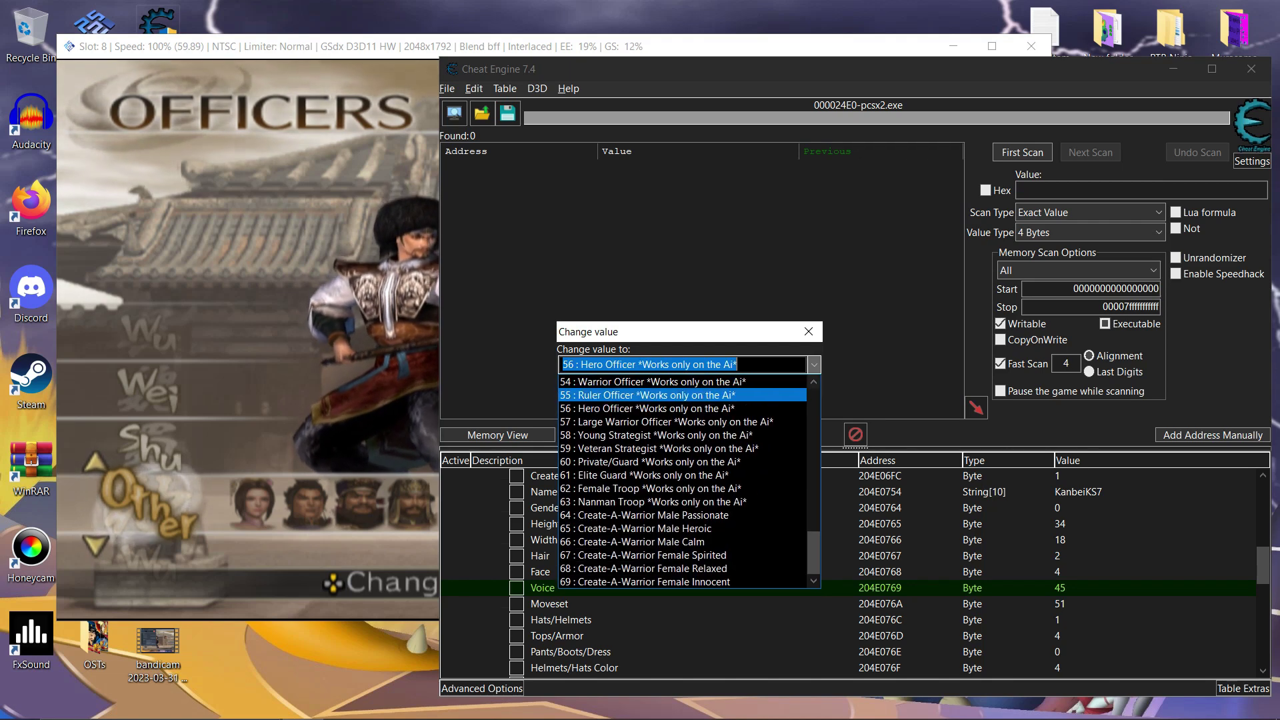
scroll(667, 520, "up", 6)
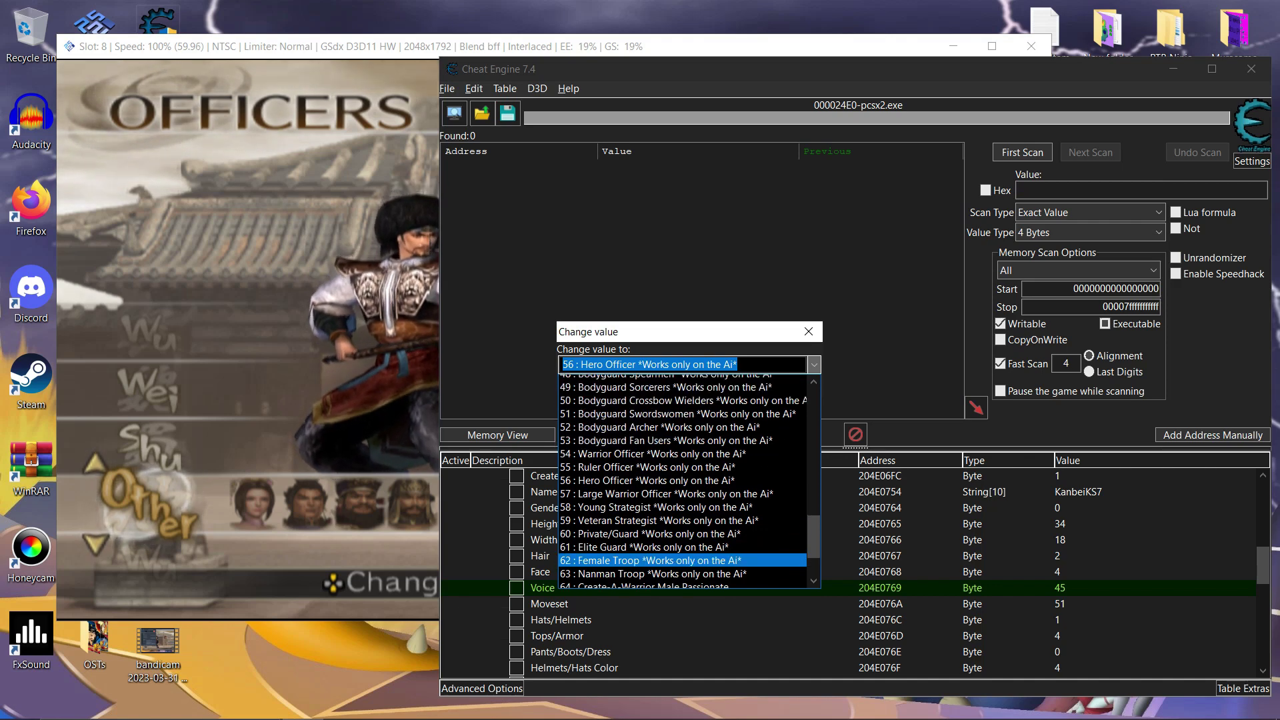
left_click(600, 528)
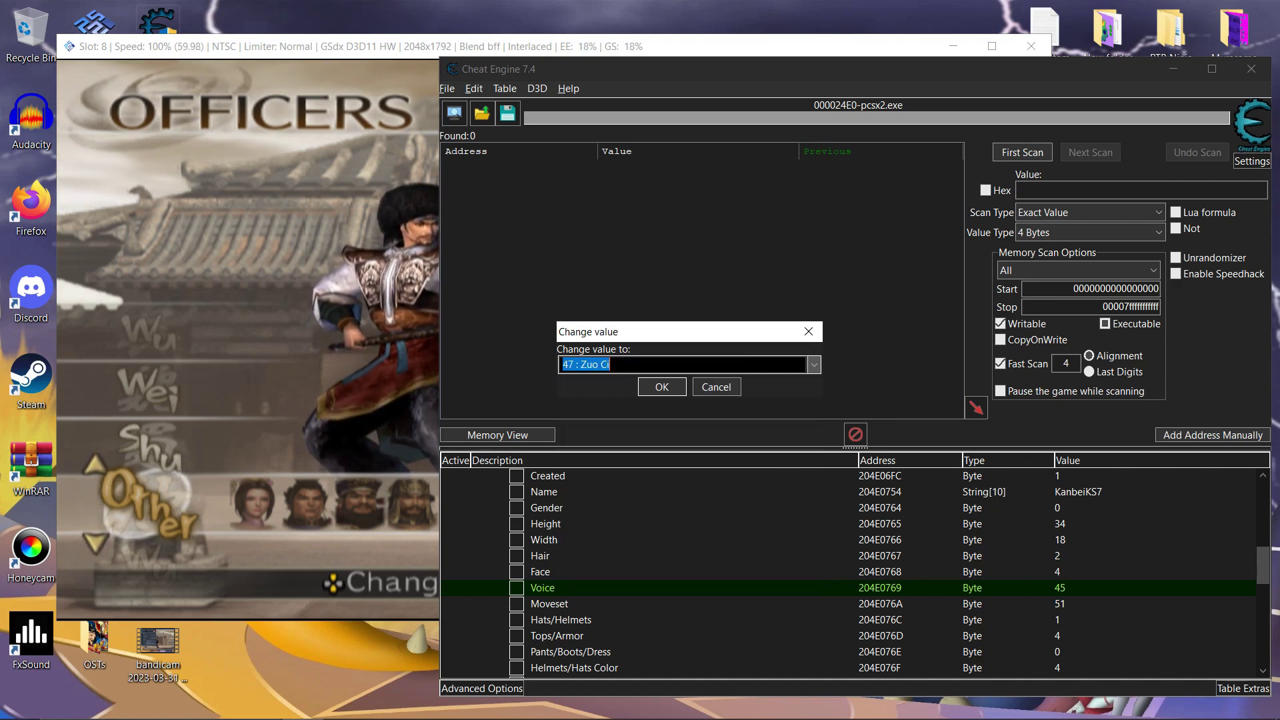
key("Return")
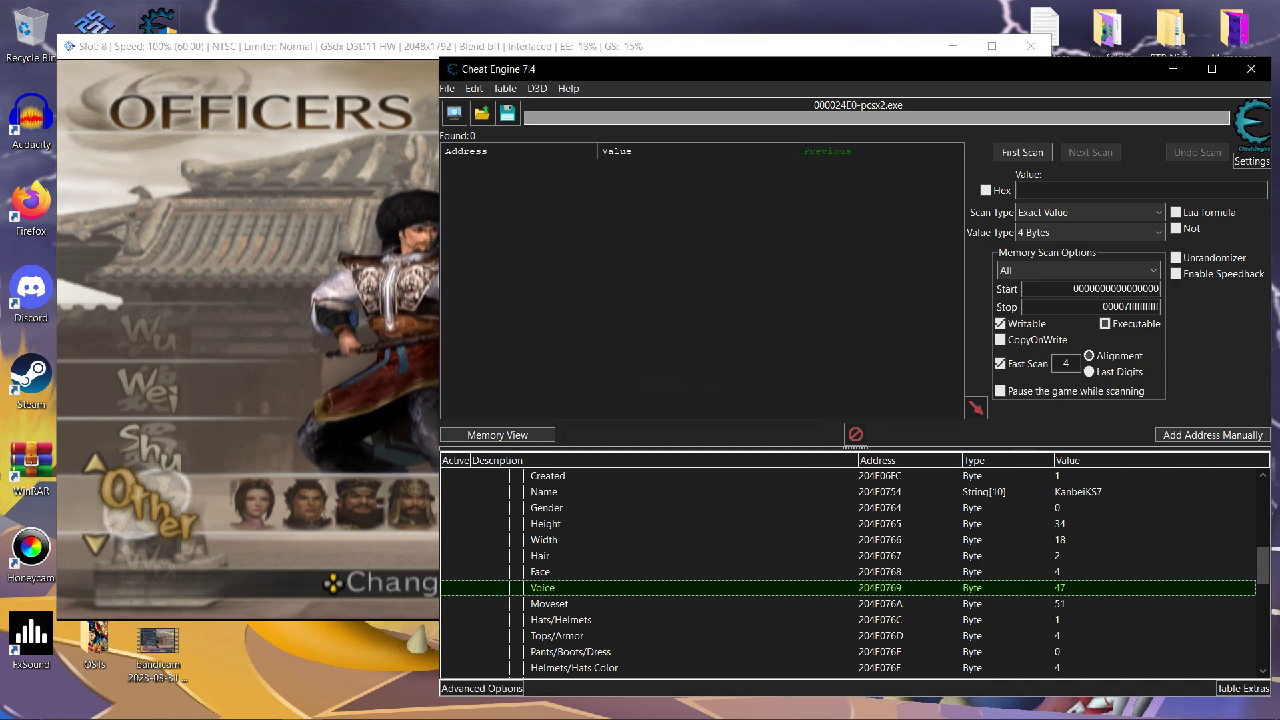
scroll(855, 574, "down", 1)
key("alt+Tab")
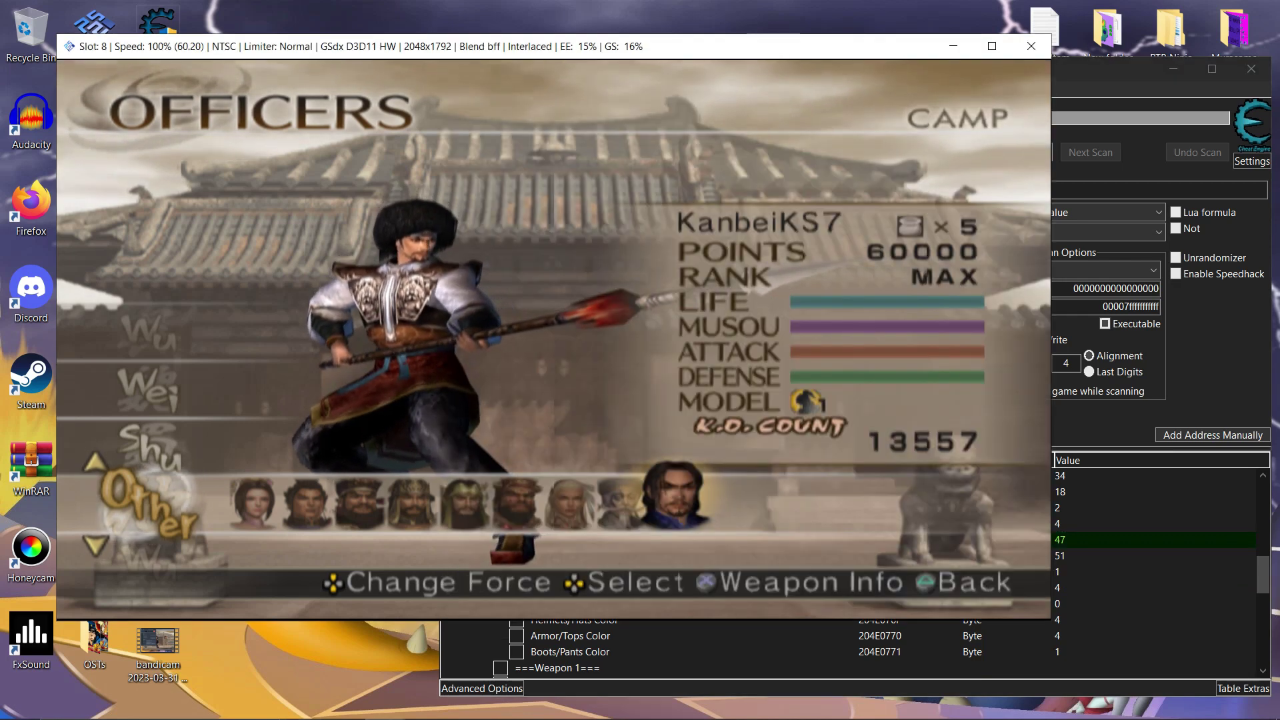
Step: Examine the movesets available for Create-A-Warrior 1 in Cheat Engine, from the bodyguard weapons to the peon, officer, animal and siege options
key("alt+Tab")
key("Down")
key("Return")
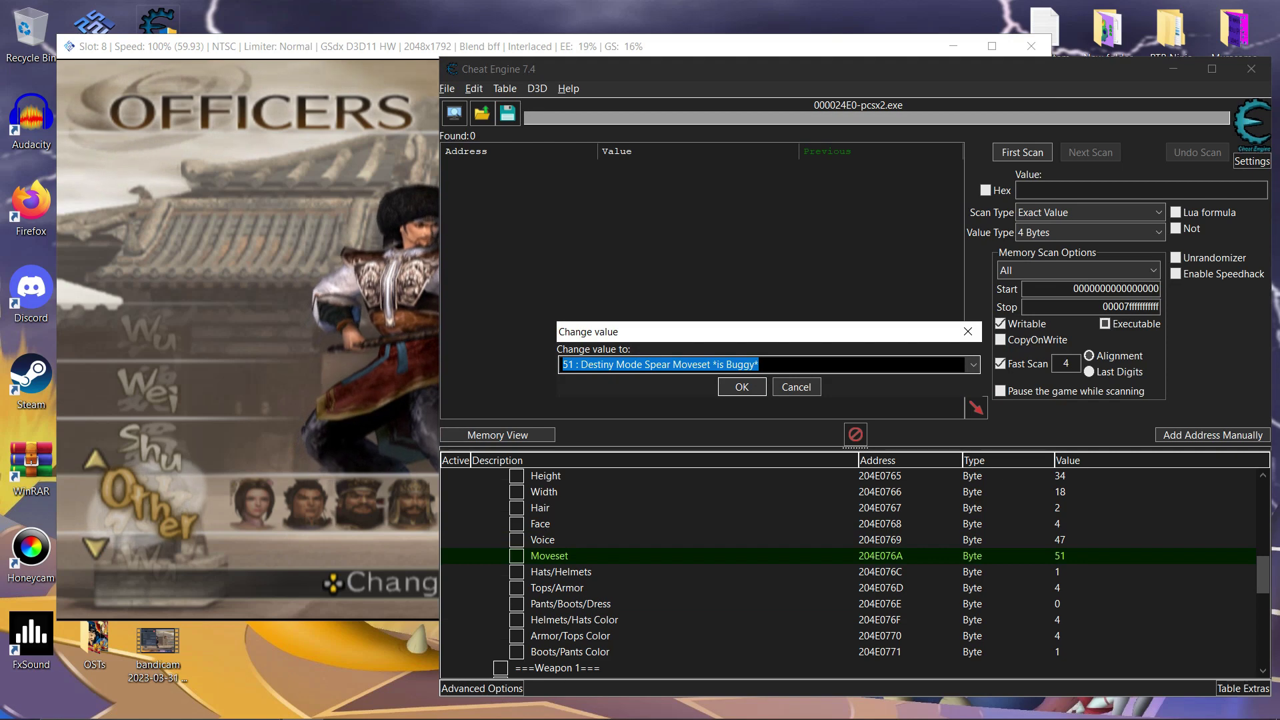
key("alt+Down")
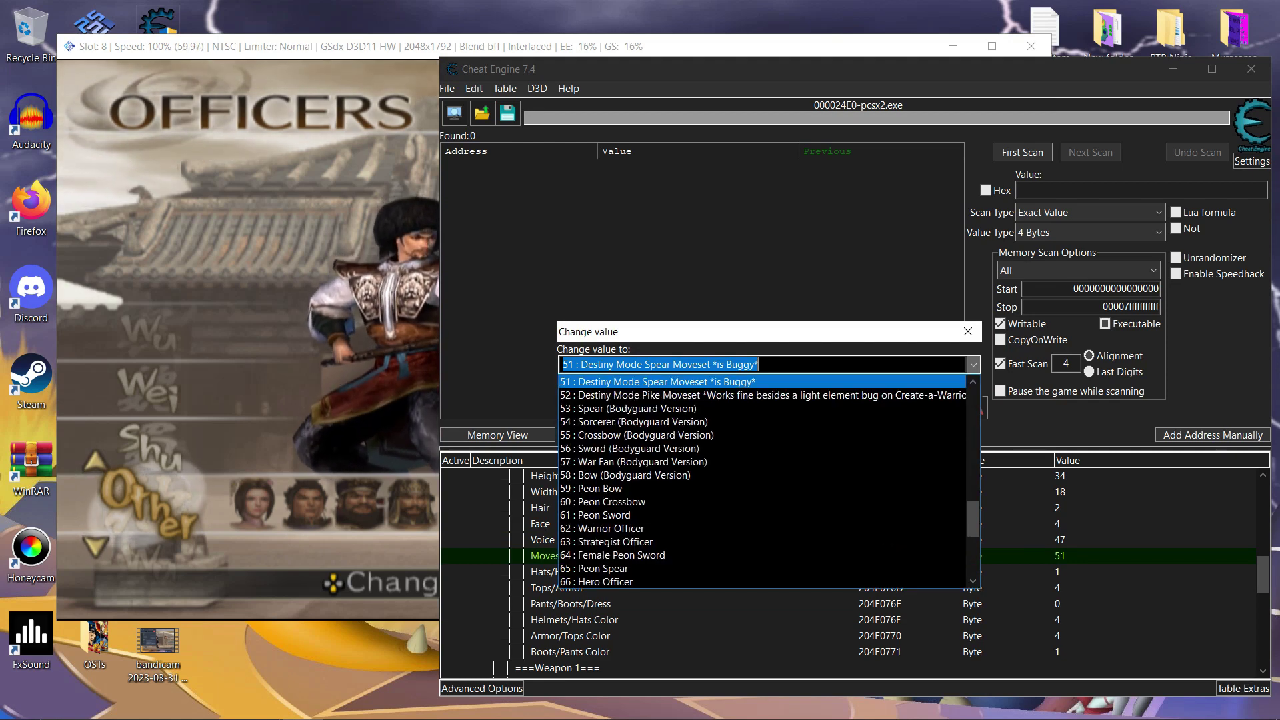
key("Down")
key("Down")
key("Down")
key("Down")
key("Down")
key("Down")
key("Down")
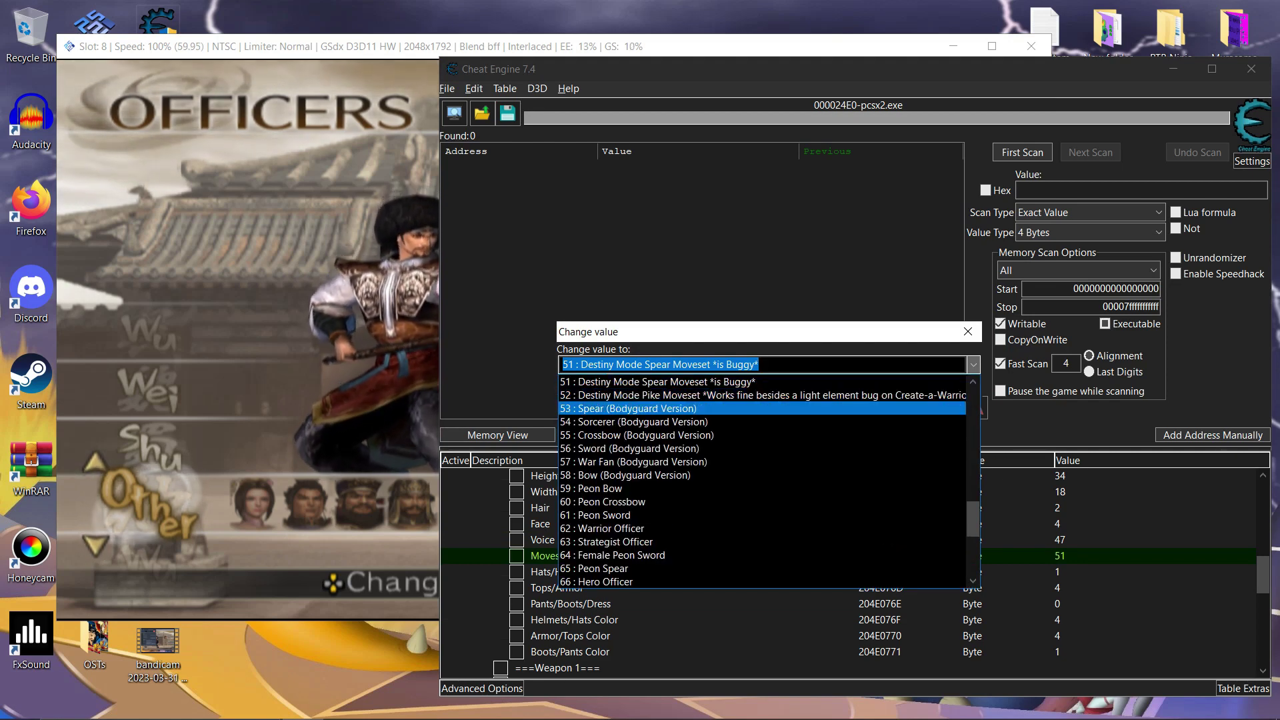
key("Down")
key("Down")
key("Down")
key("Down")
key("Down")
key("Down")
key("Down")
key("Down")
key("Down")
key("Down")
key("Down")
key("Down")
key("Down")
key("Down")
key("Down")
key("Down")
key("Down")
key("Down")
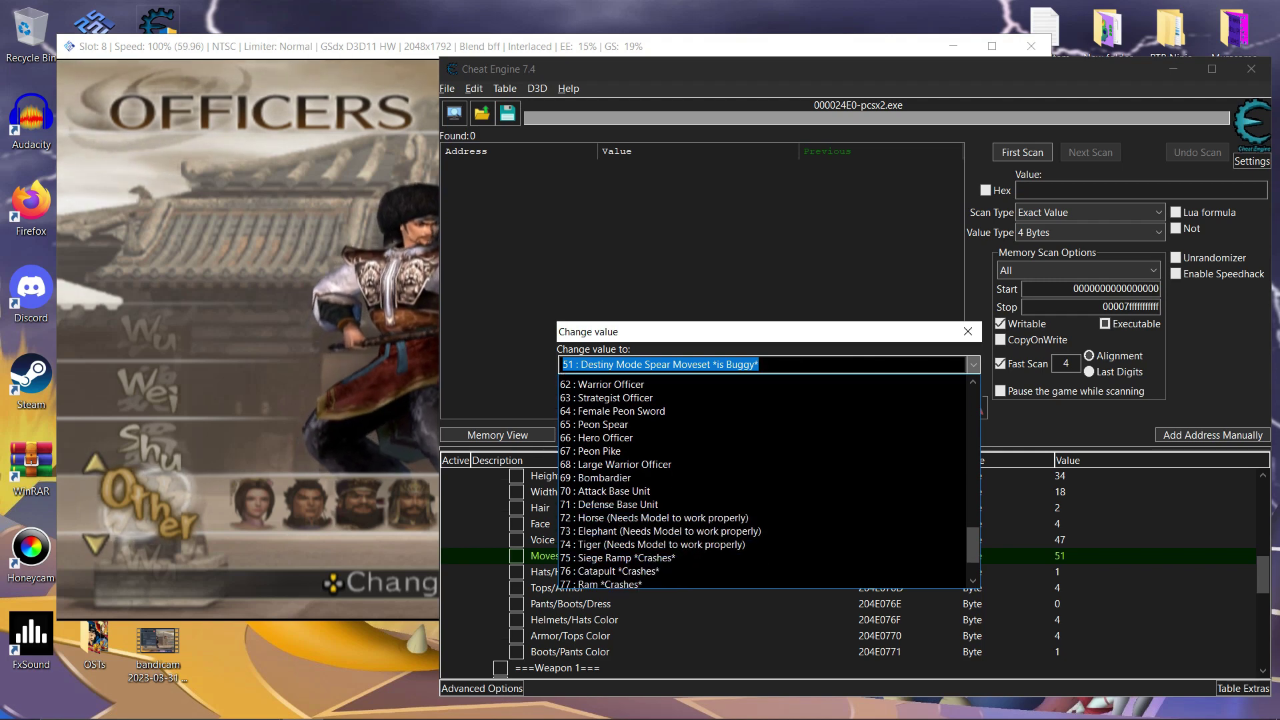
key("Up")
key("Up")
key("Up")
key("Up")
key("Up")
key("Up")
key("Up")
key("Up")
key("Up")
key("Up")
key("Up")
key("Up")
key("Up")
key("Up")
key("Up")
key("Up")
key("Up")
key("Up")
key("Up")
key("Up")
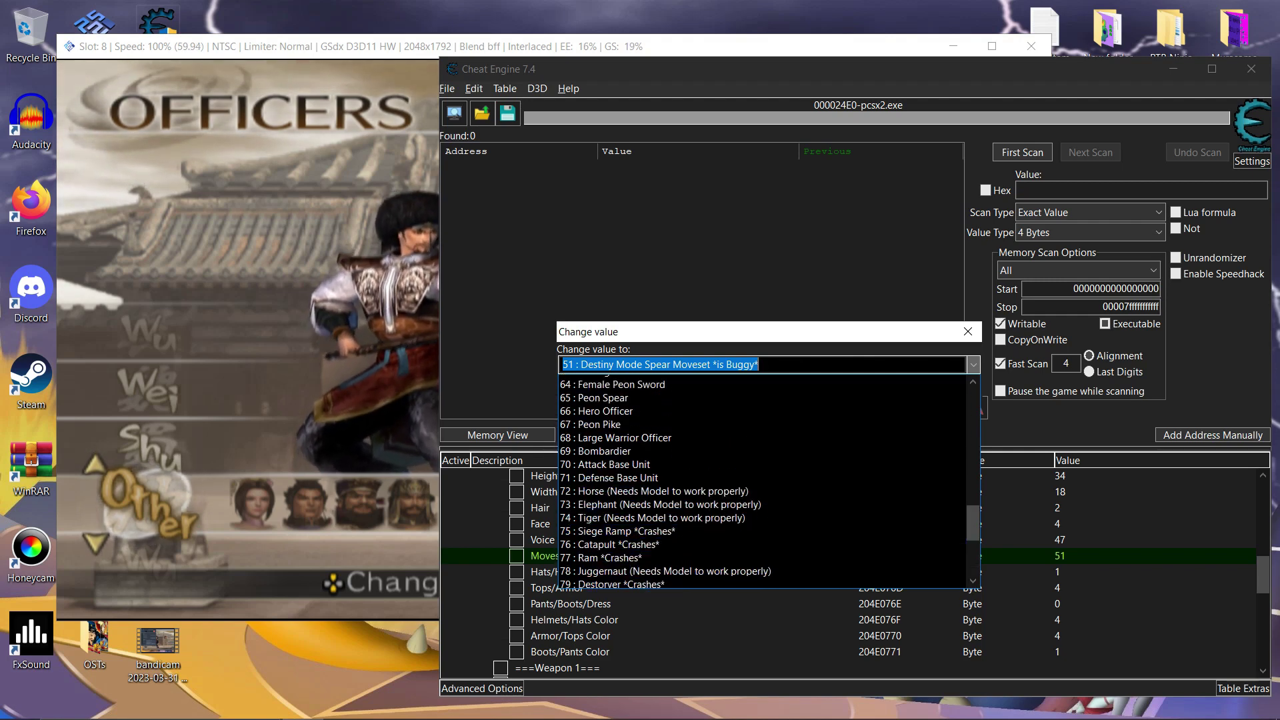
Step: Set Create-A-Warrior 1's Moveset to 53 : Spear (Bodyguard Version) and check the officer's stance in the game
key("Up")
key("Return")
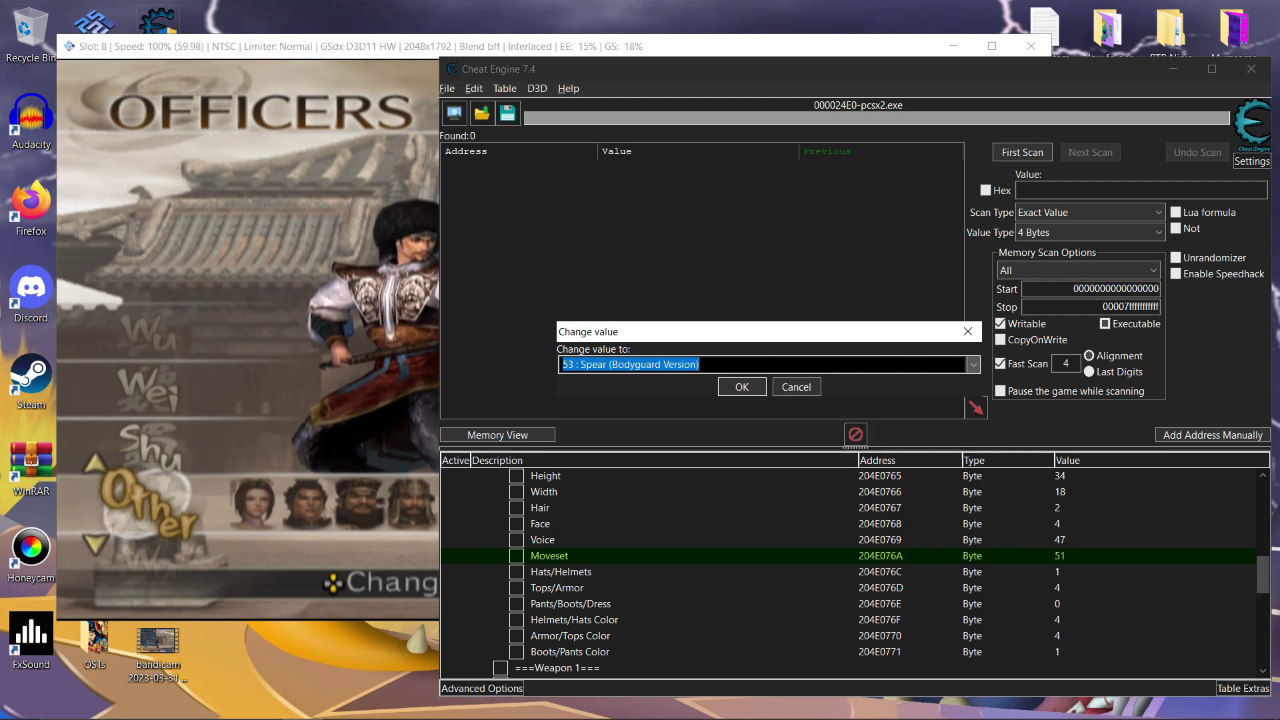
key("Return")
key("alt+Tab")
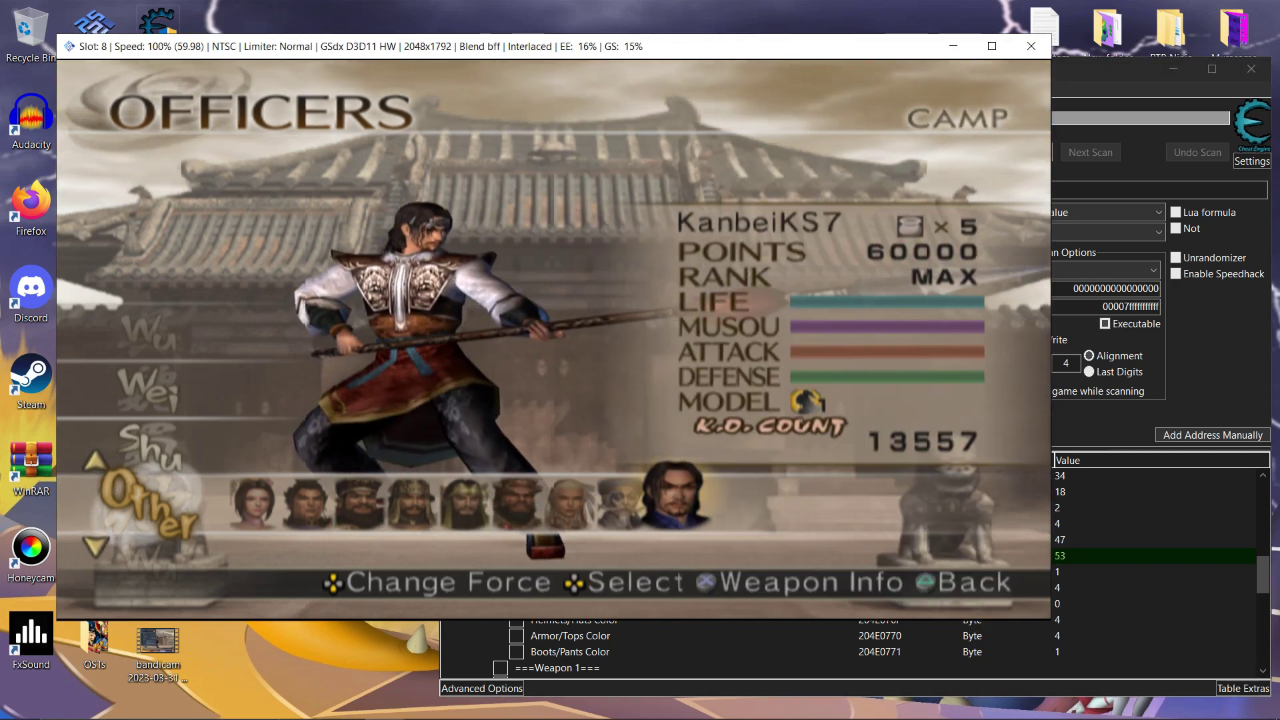
Step: Set Create-A-Warrior 1's Moveset to 57 : War Fan (Bodyguard Version) in Cheat Engine
key("alt+Tab")
key("Return")
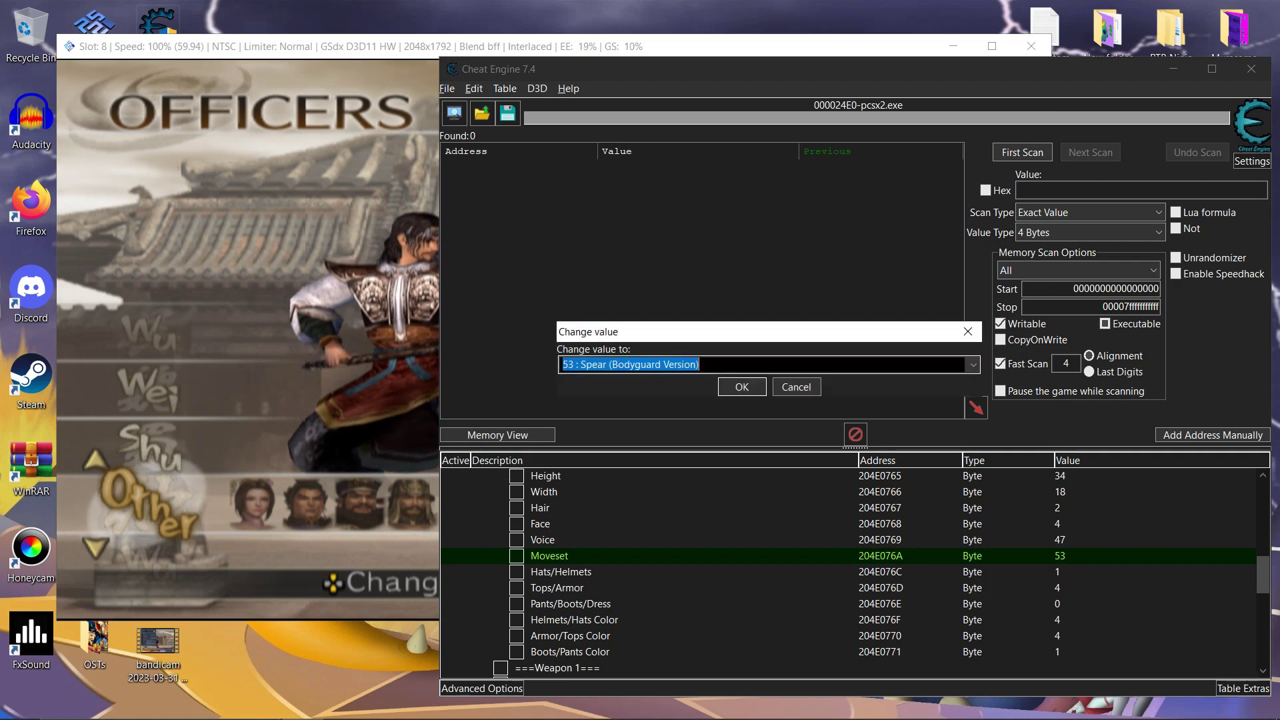
key("alt+Down")
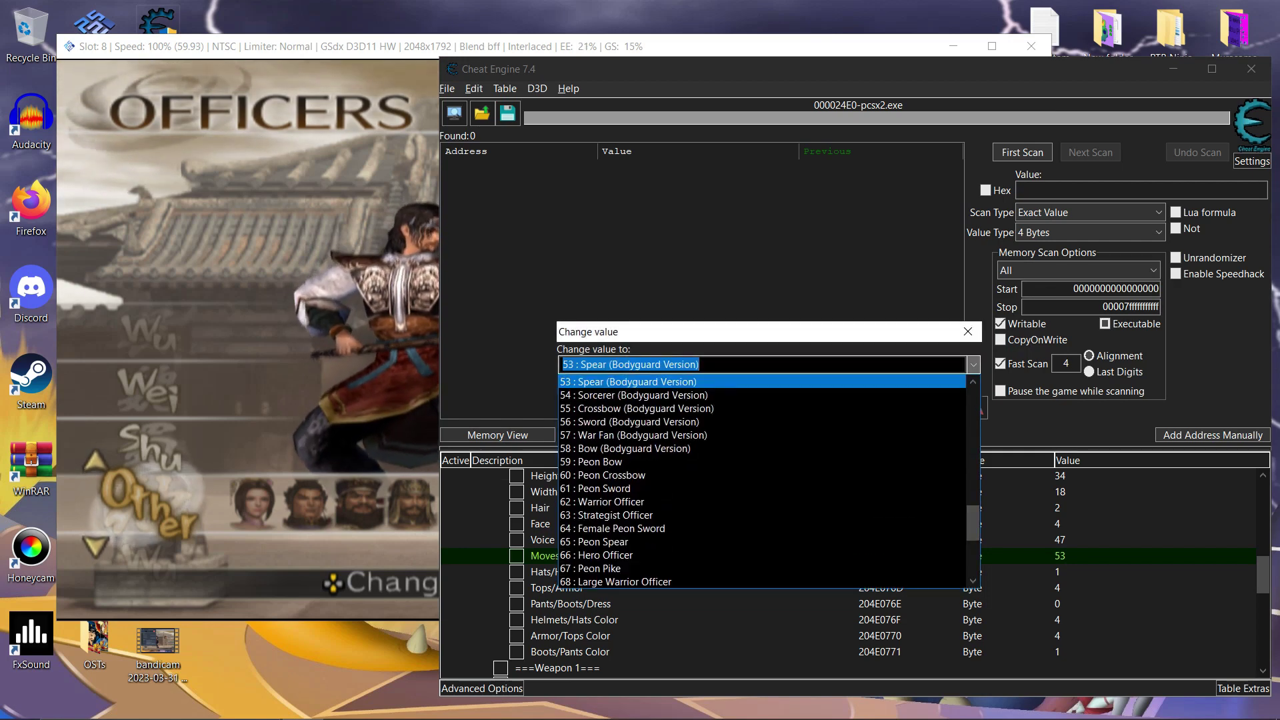
key("Down")
key("Down")
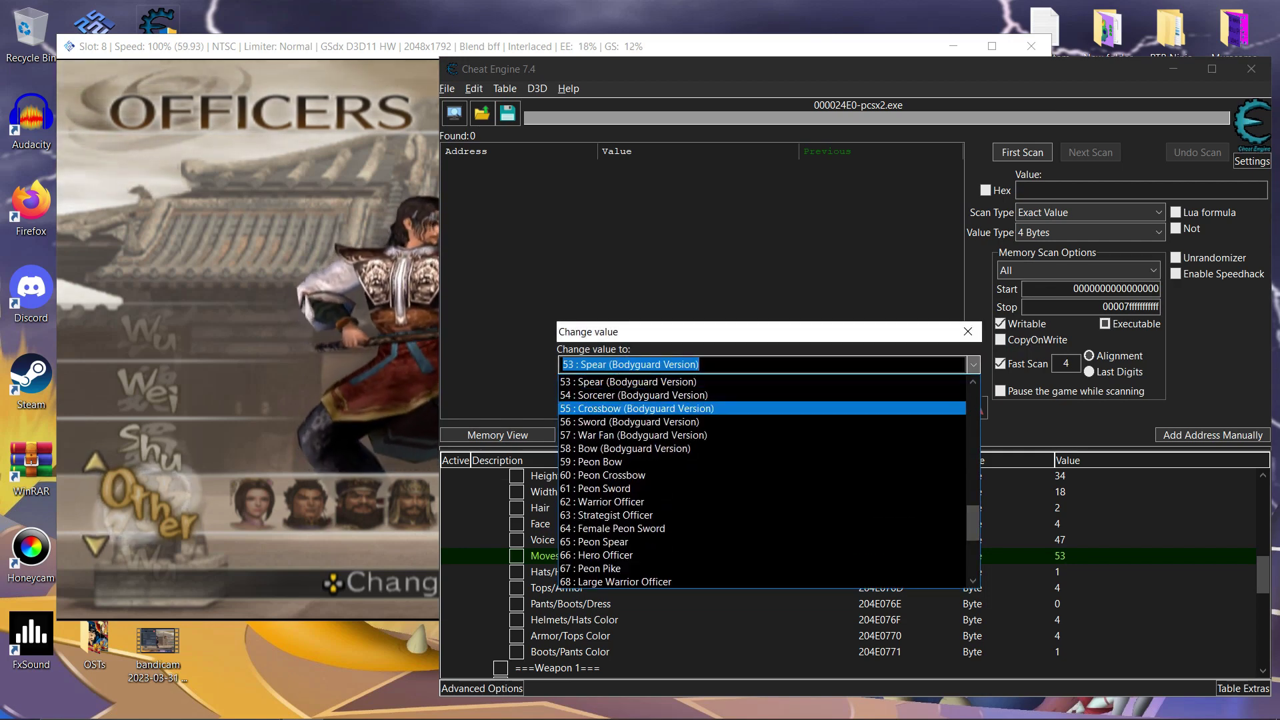
key("Down")
key("Down")
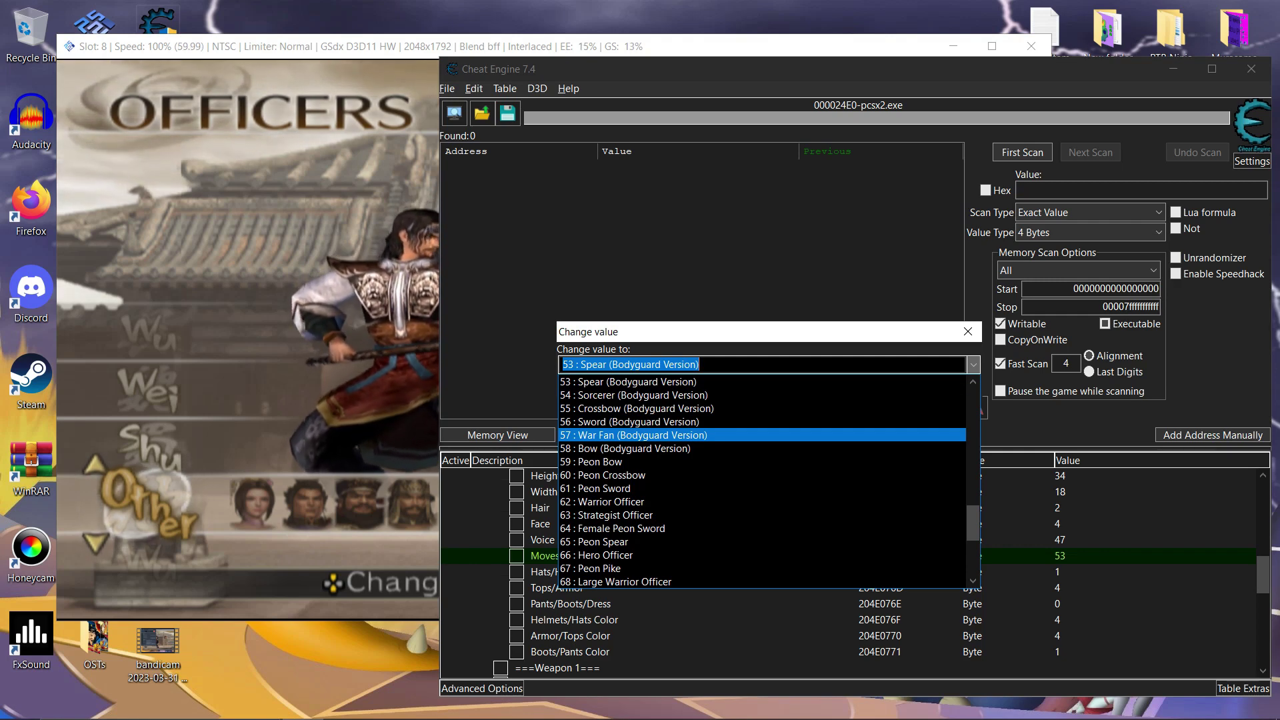
key("Down")
key("Down")
key("Down")
key("Down")
key("Down")
key("Down")
key("Down")
key("Down")
key("Down")
key("Down")
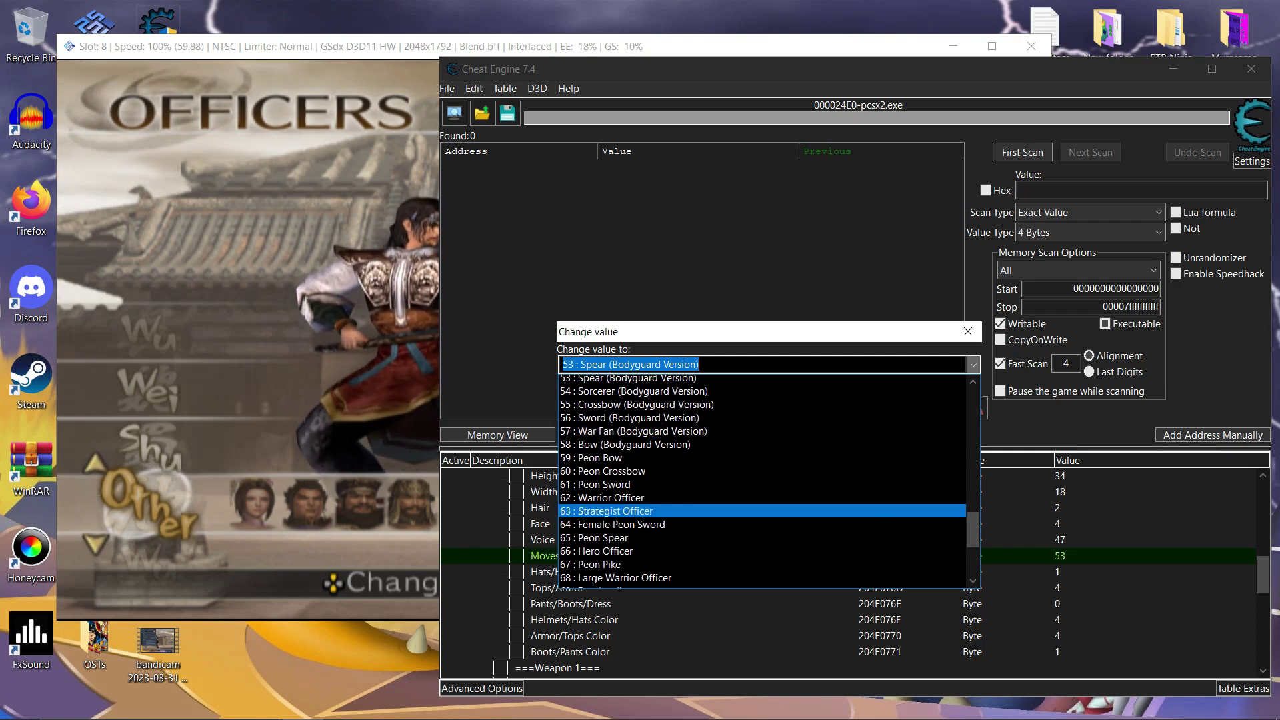
key("Up")
key("Up")
key("Up")
key("Up")
key("Up")
key("Up")
key("Up")
key("Up")
key("Up")
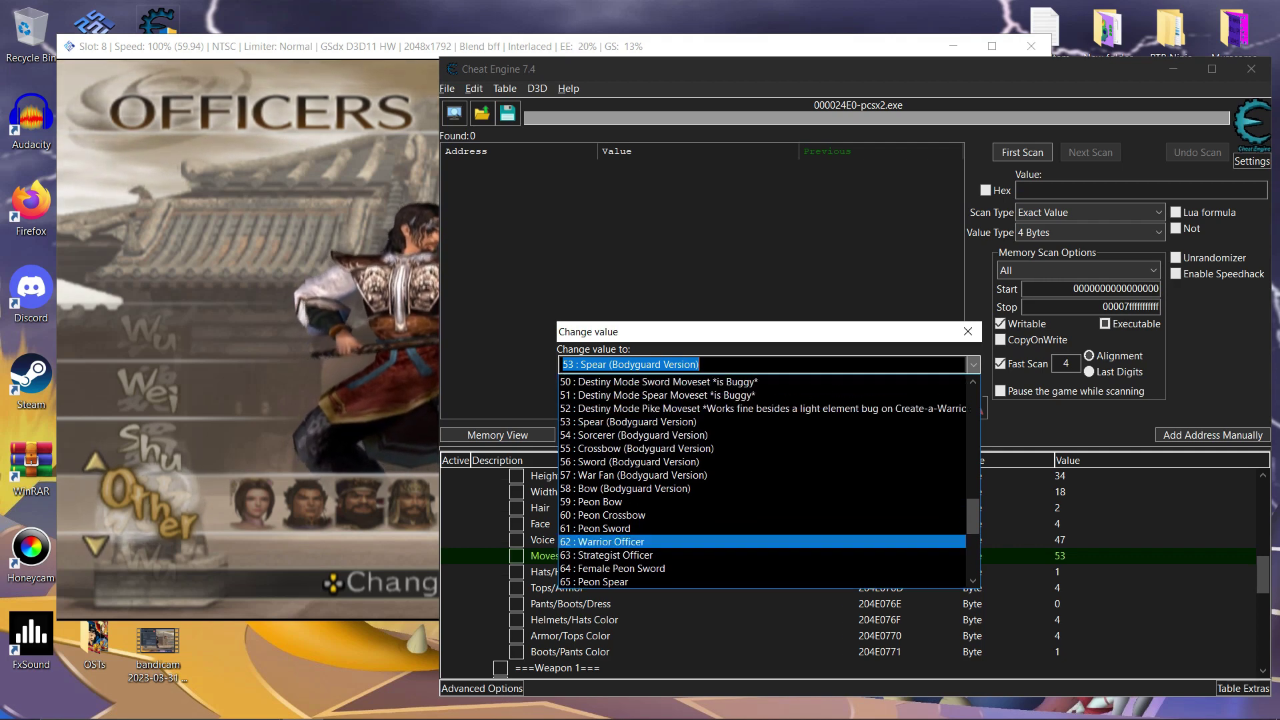
key("Up")
key("Return")
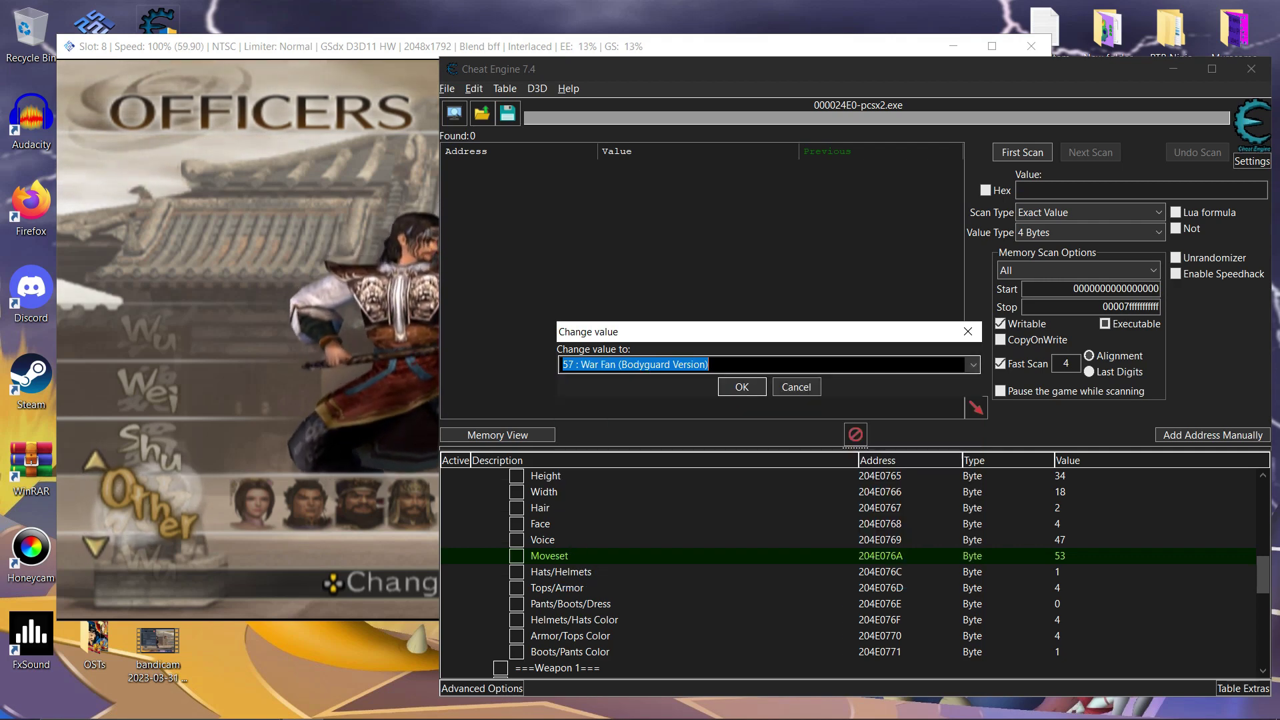
key("Return")
Step: Switch to the game and reselect the created warrior among the officers to view the new stance
key("alt+Tab")
key("Left")
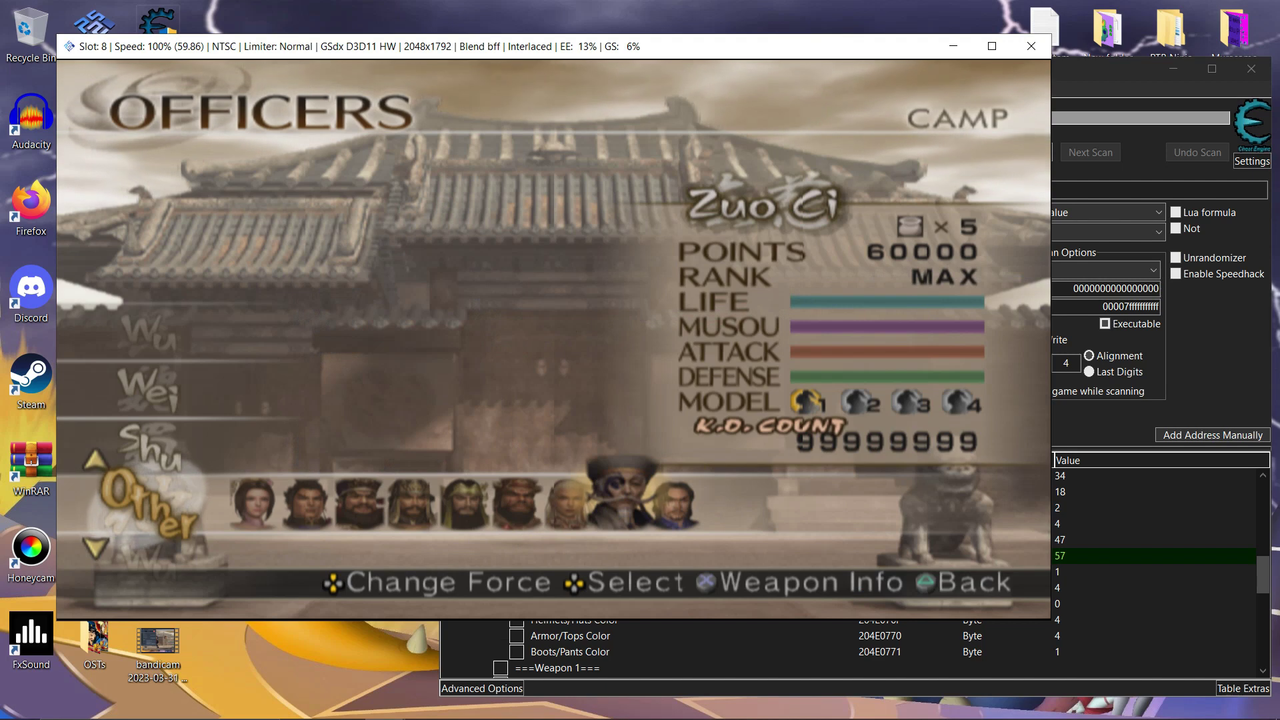
key("Right")
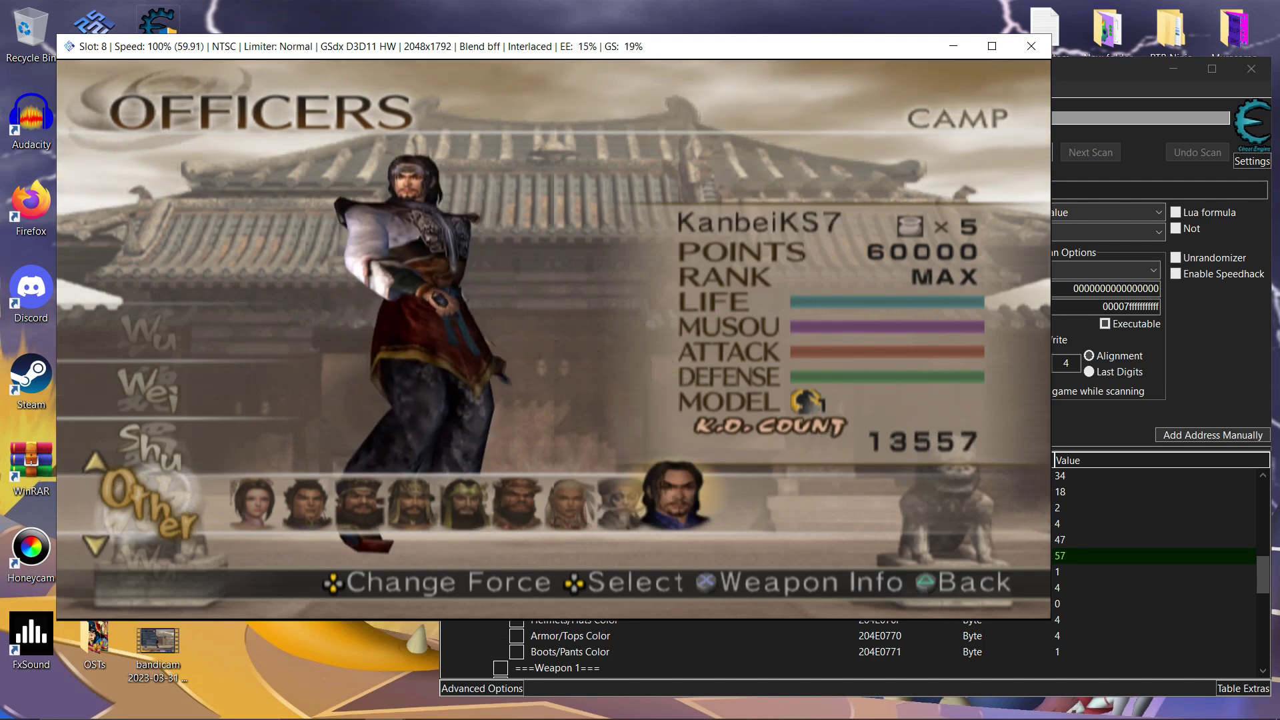
Step: In Cheat Engine, collapse Create-A-Warrior 1's Appearance group and expand its Weapon 1 group
key("alt+Tab")
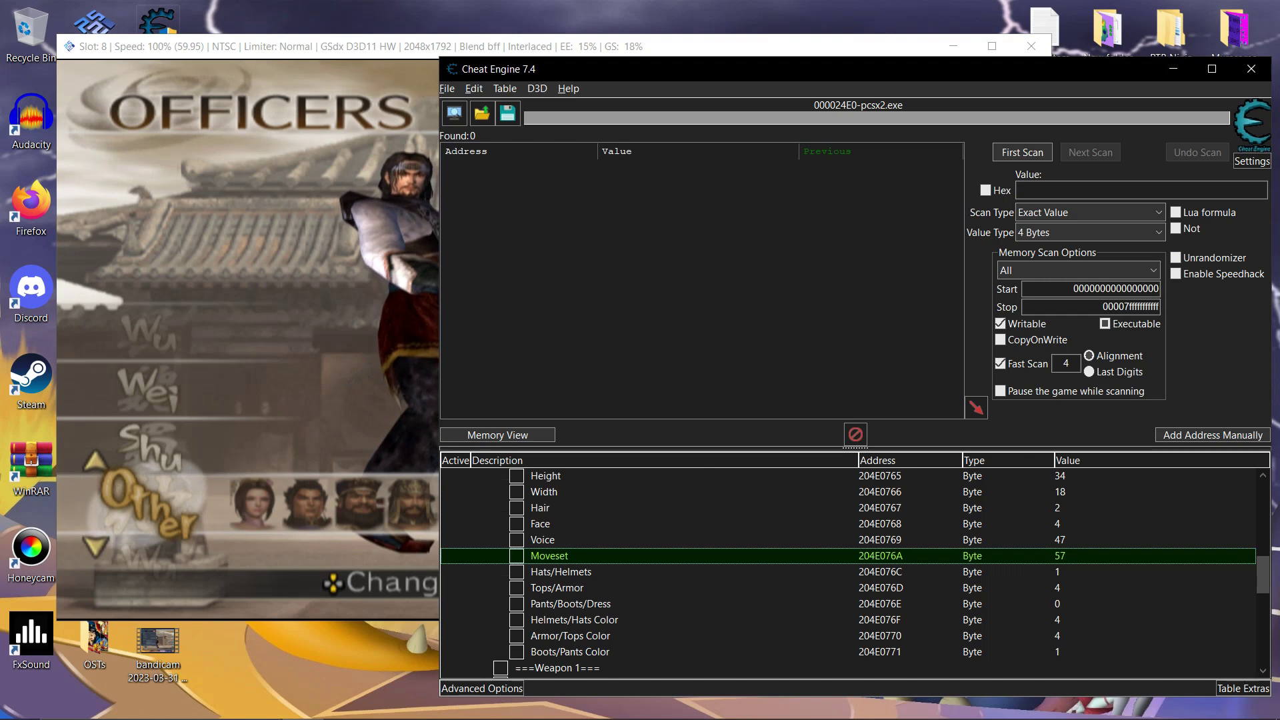
scroll(853, 574, "up", 3)
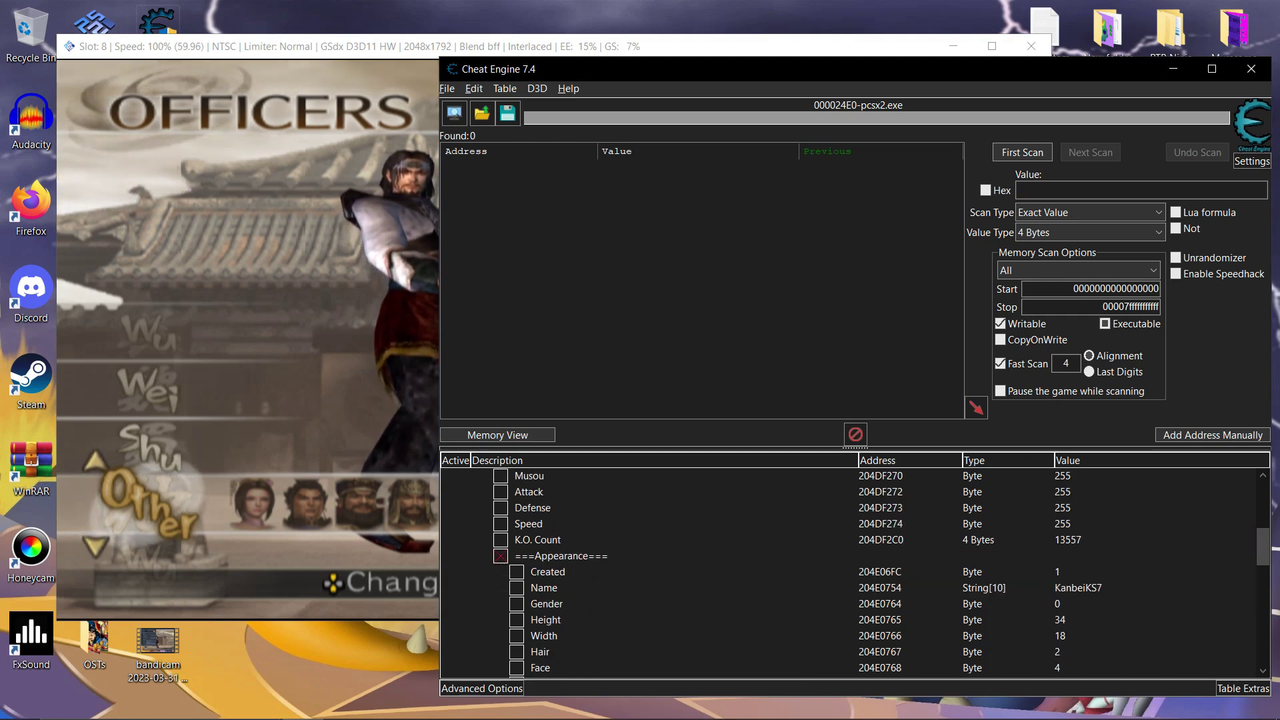
left_click(500, 555)
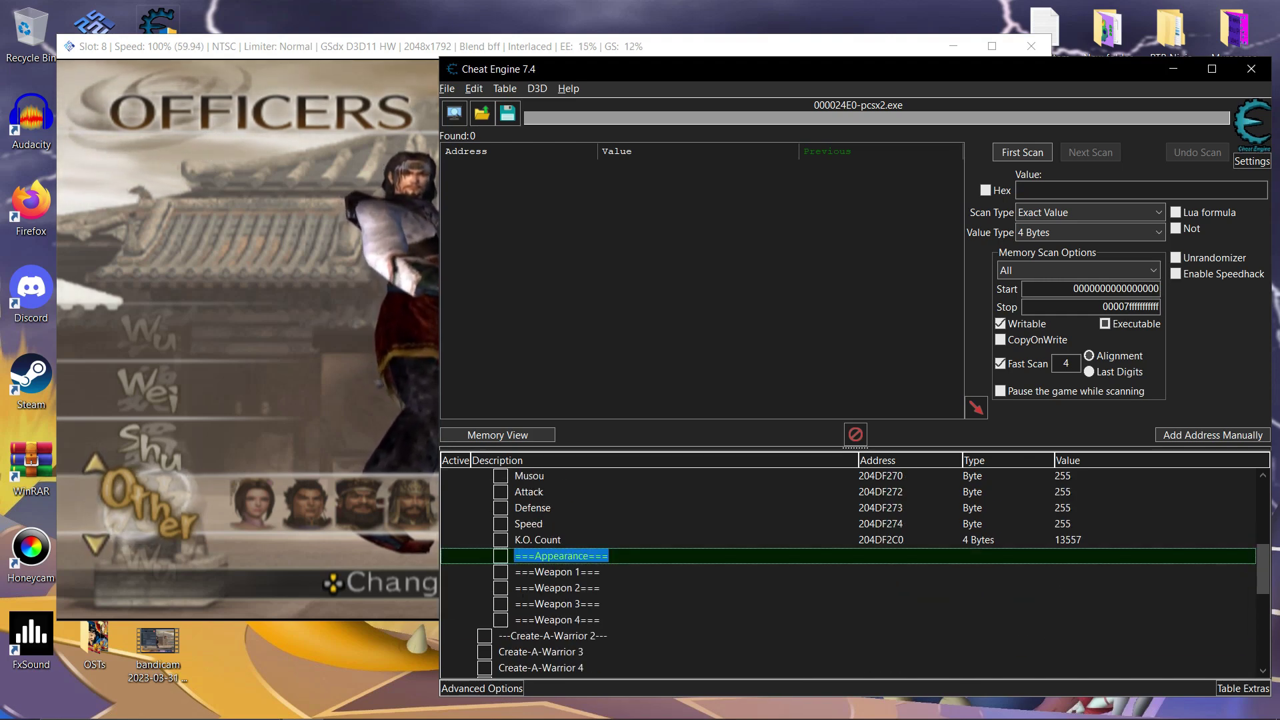
left_click(500, 571)
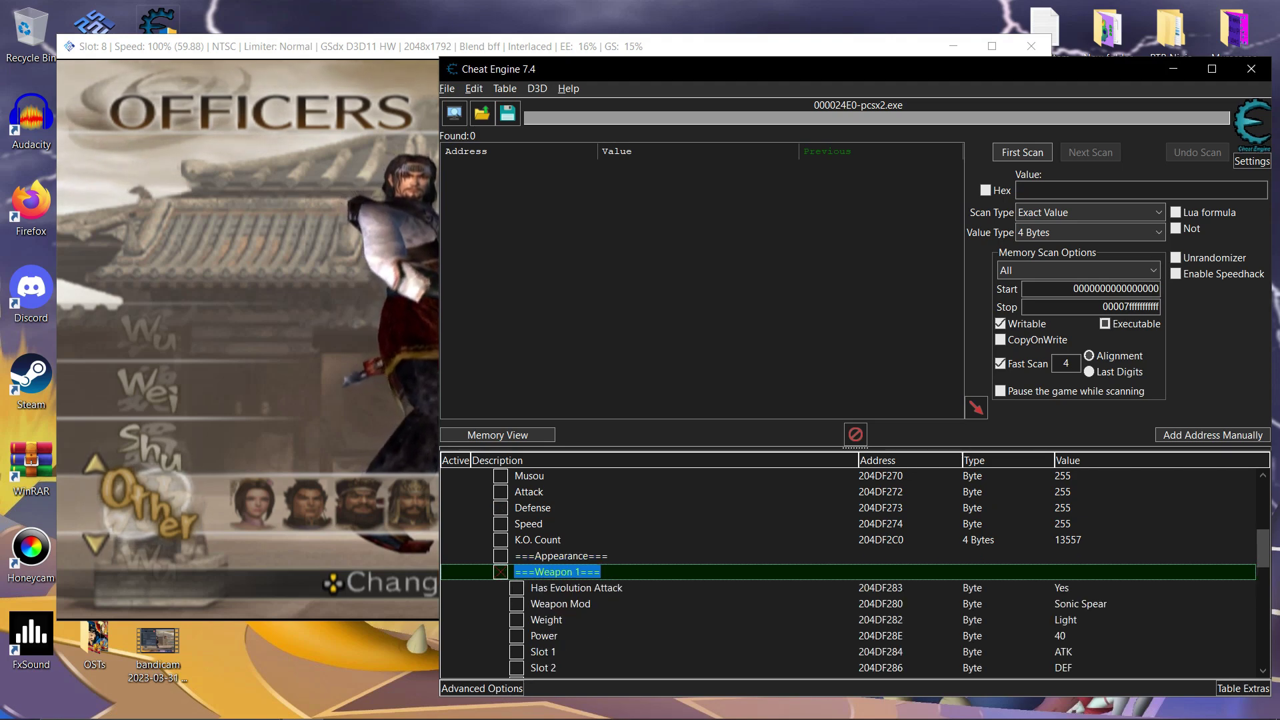
scroll(848, 572, "down", 2)
Step: Switch to the game and leave the Officers screen for the Camp menu
key("alt+Tab")
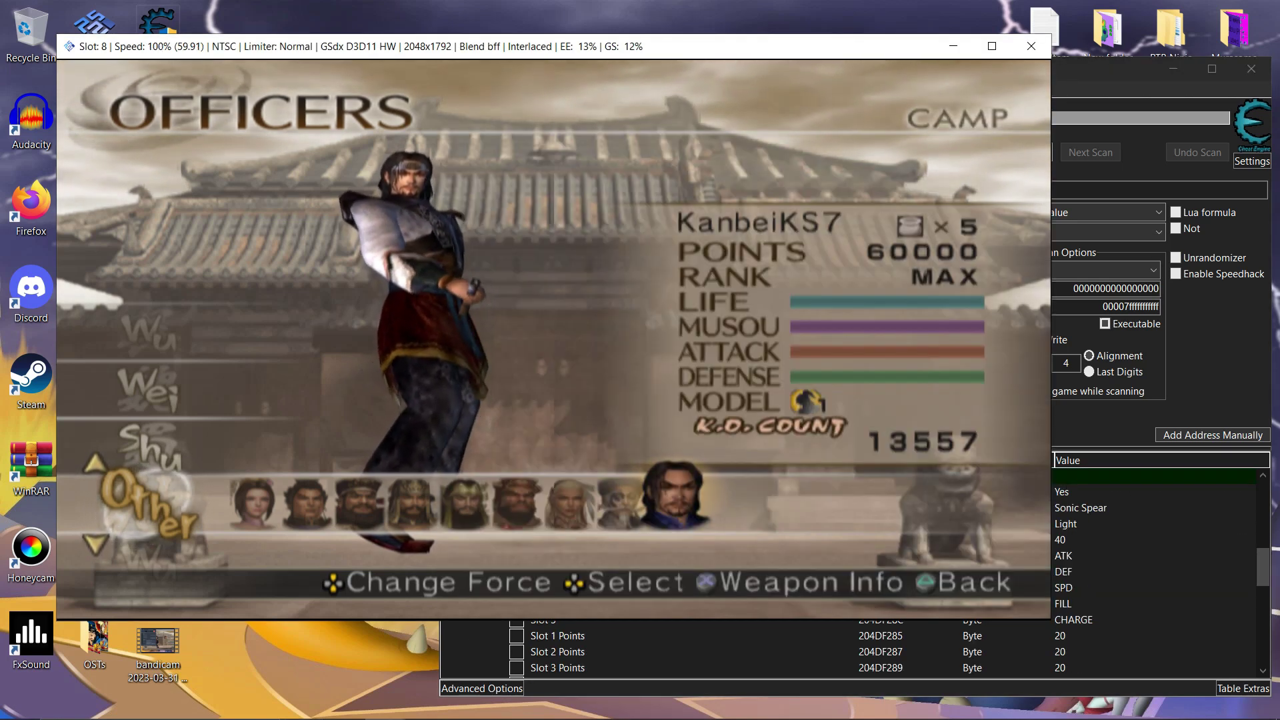
key("i")
key("Return")
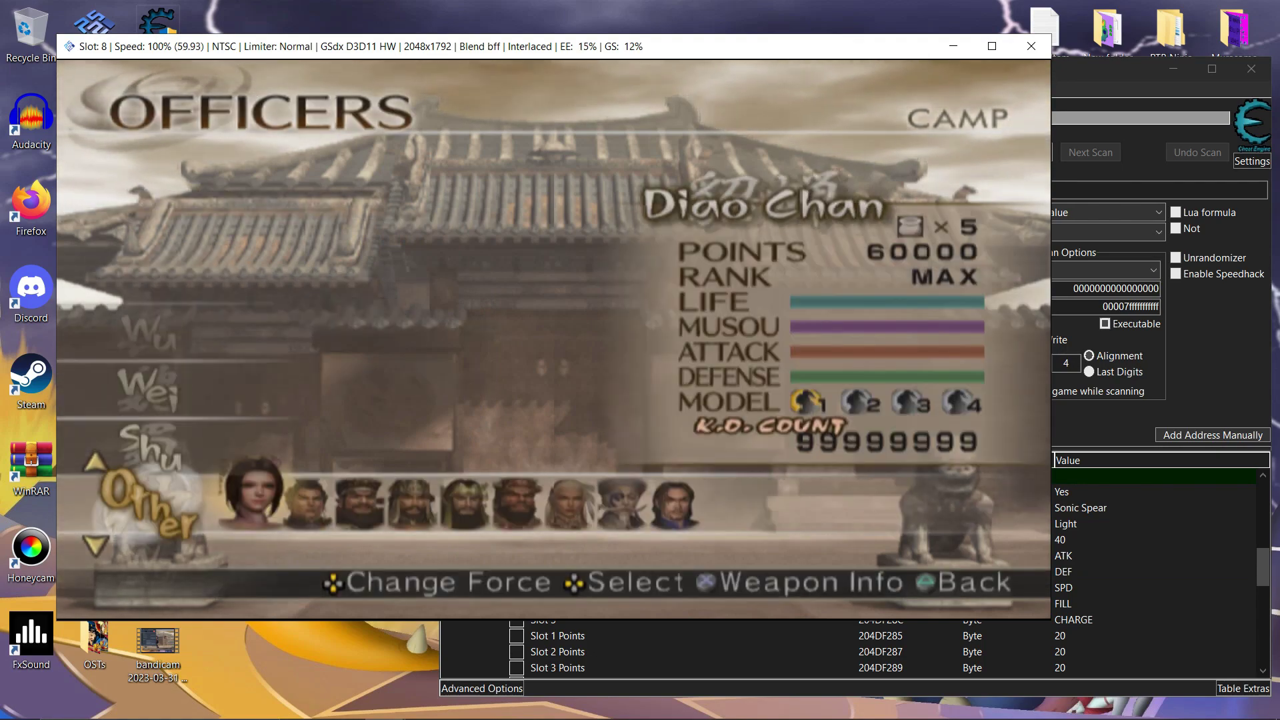
key("Escape")
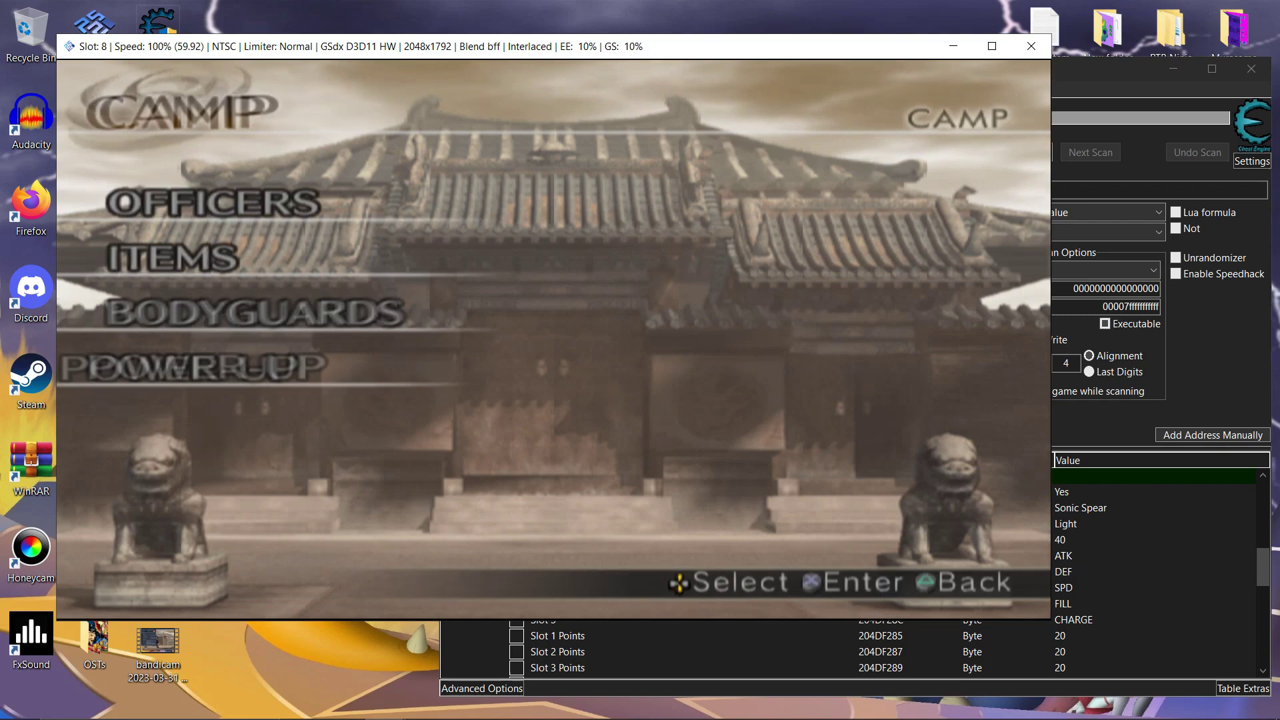
key("Down")
key("Down")
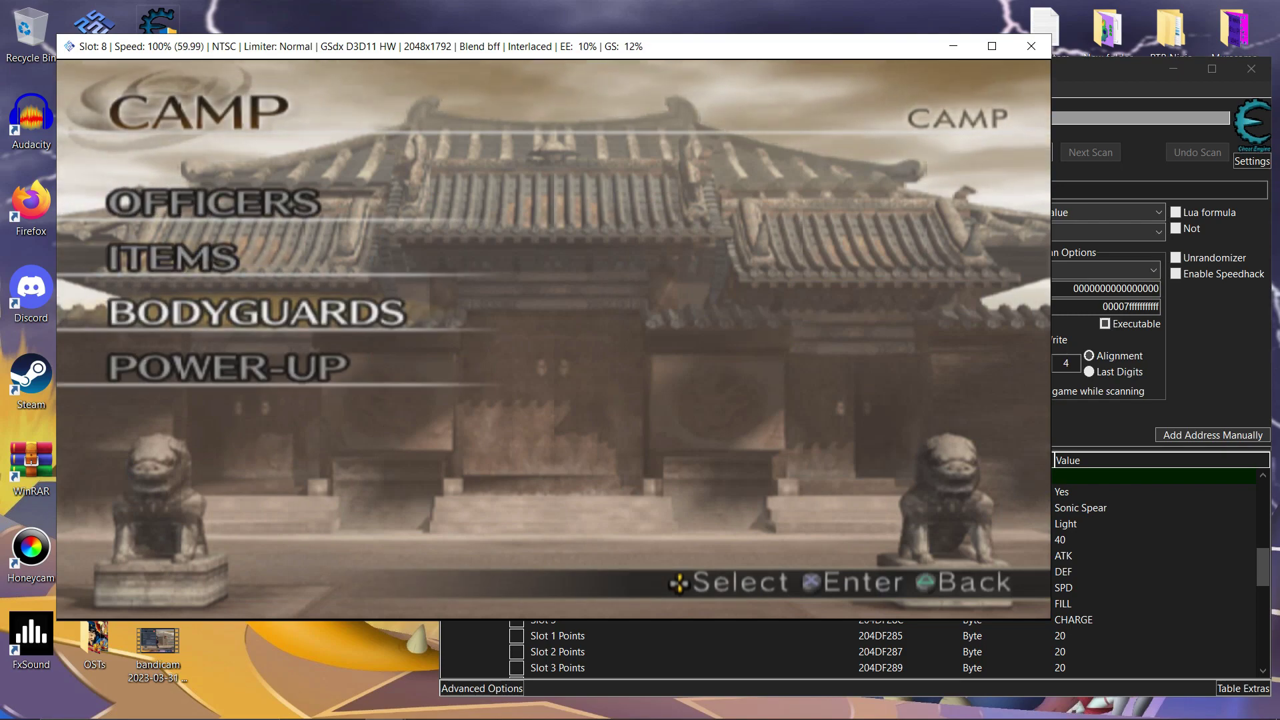
key("Up")
key("Up")
key("Return")
key("Escape")
key("Up")
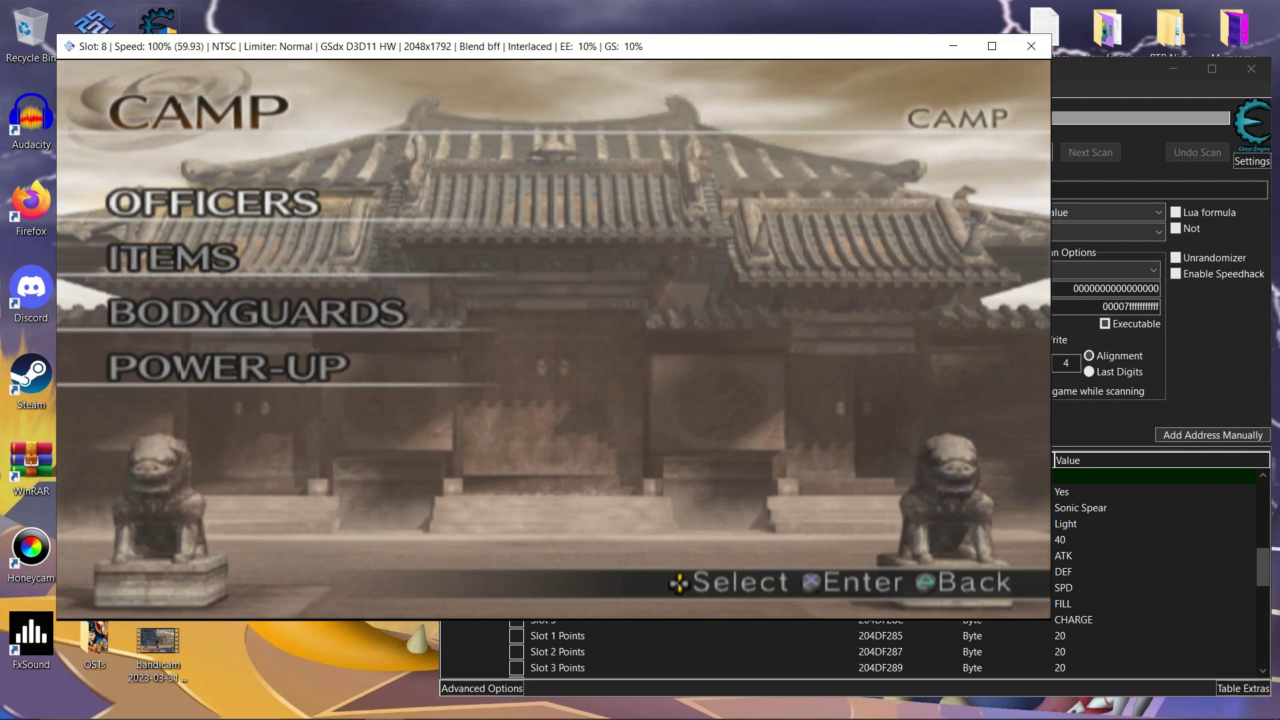
key("Down")
key("Down")
key("Up")
key("Up")
key("Return")
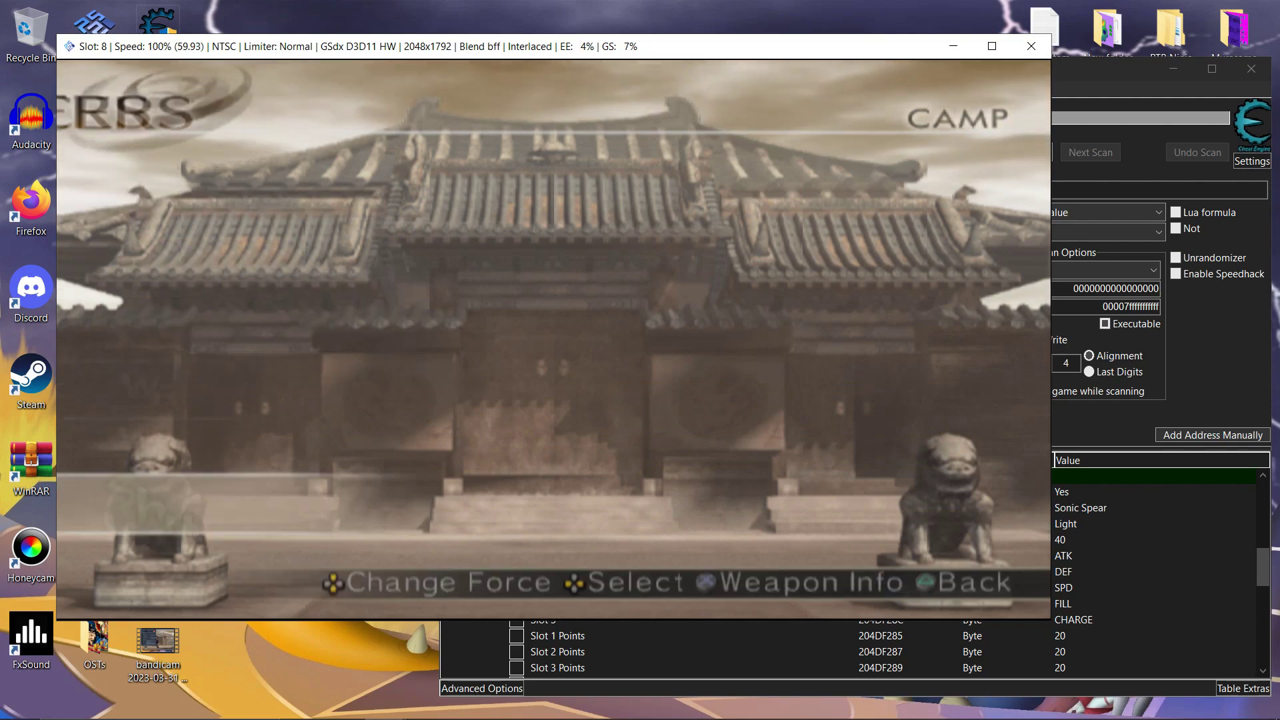
key("Escape")
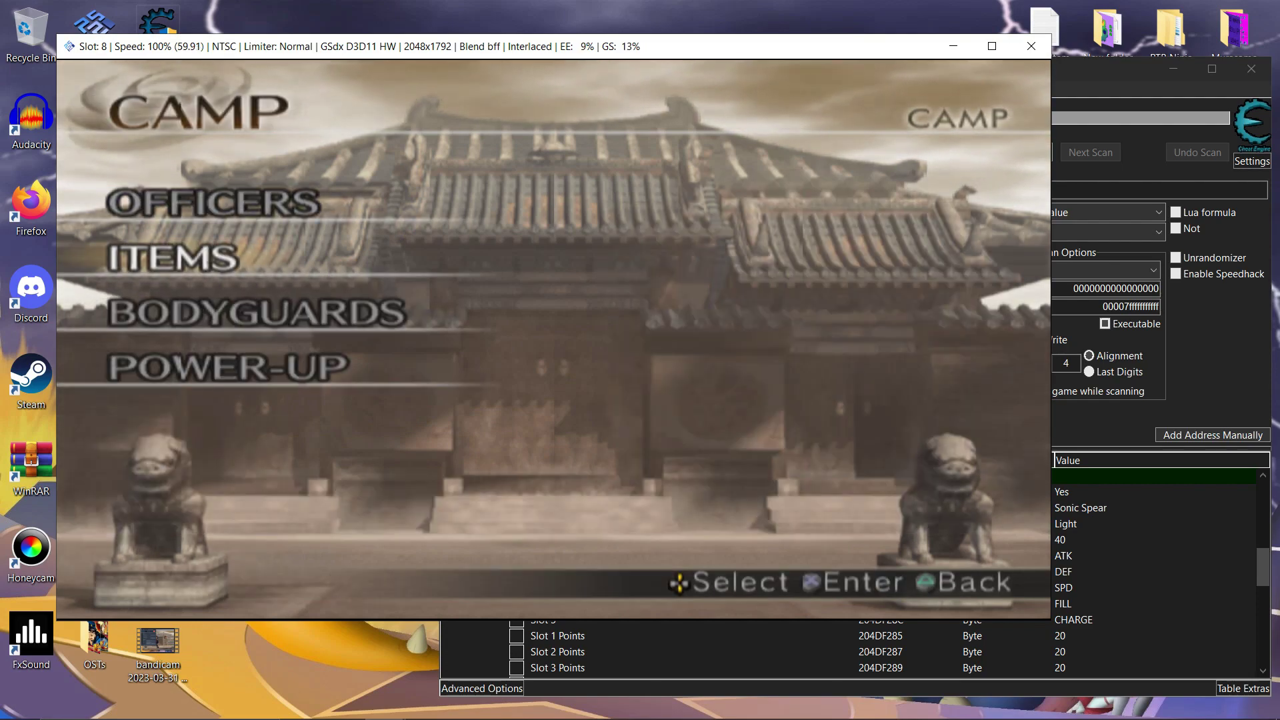
Step: Leave the camp and open Free Mode
key("Escape")
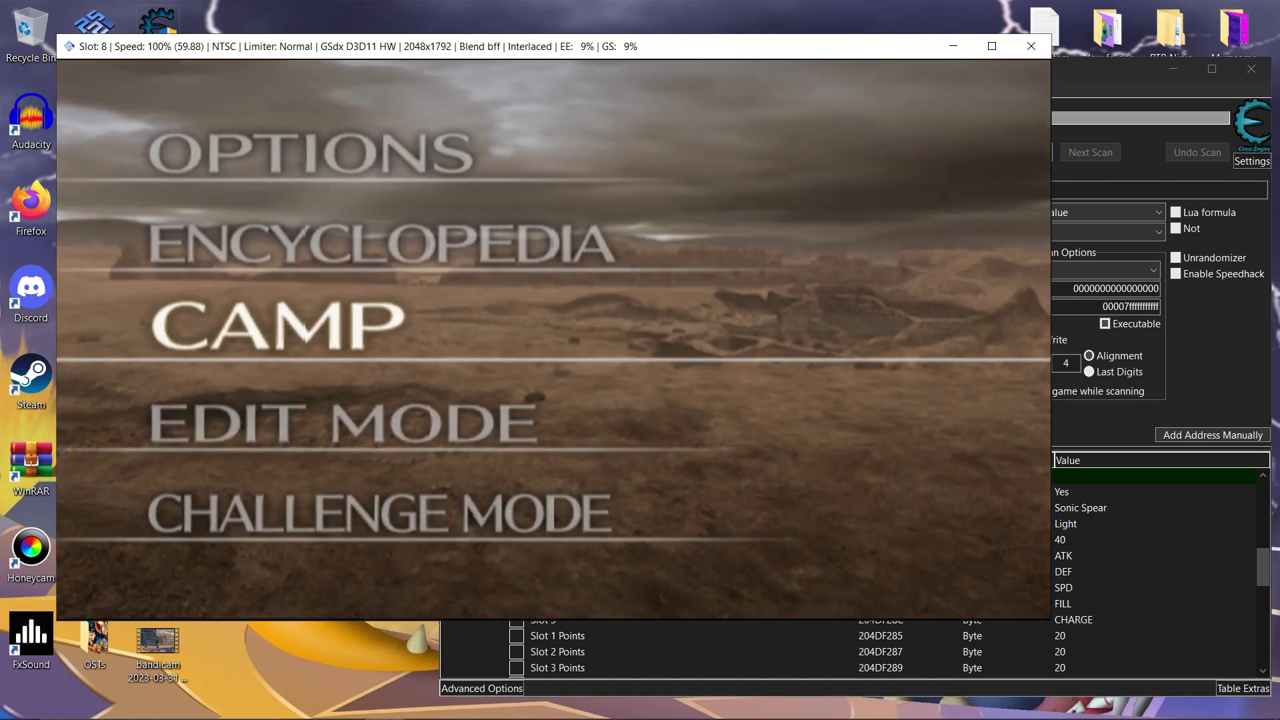
key("Up")
key("Up")
key("Up")
key("Up")
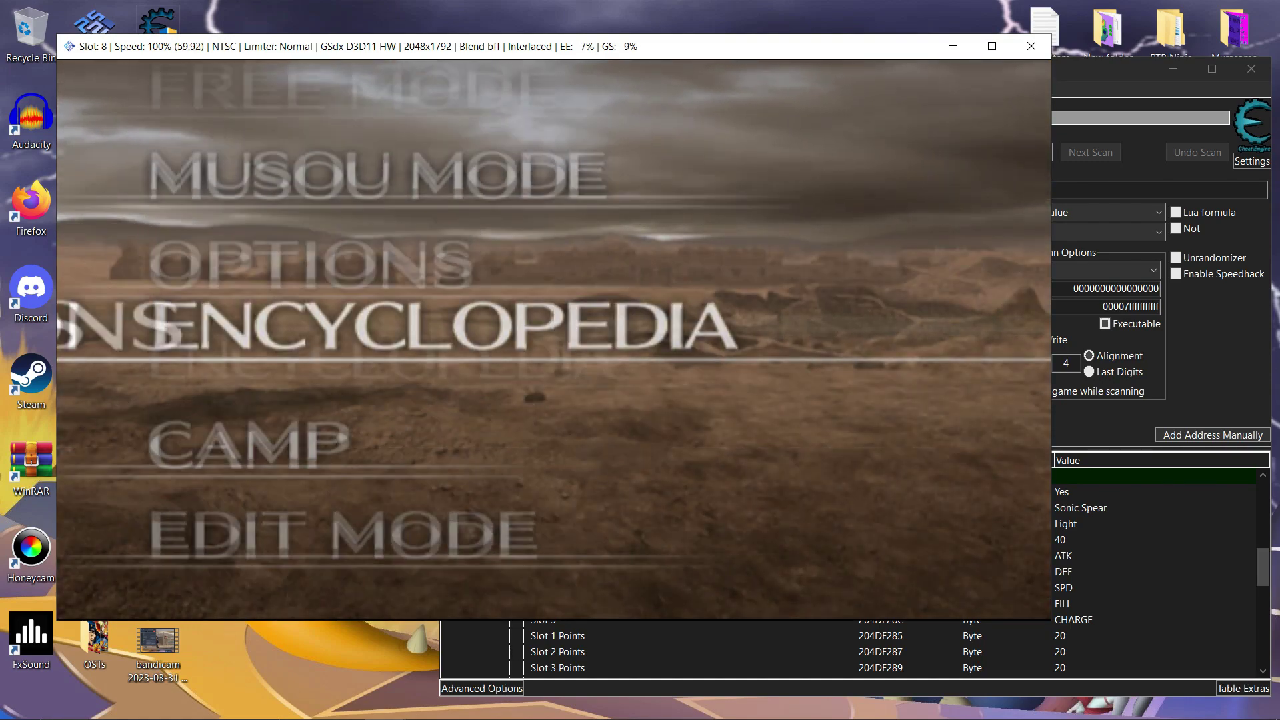
key("Return")
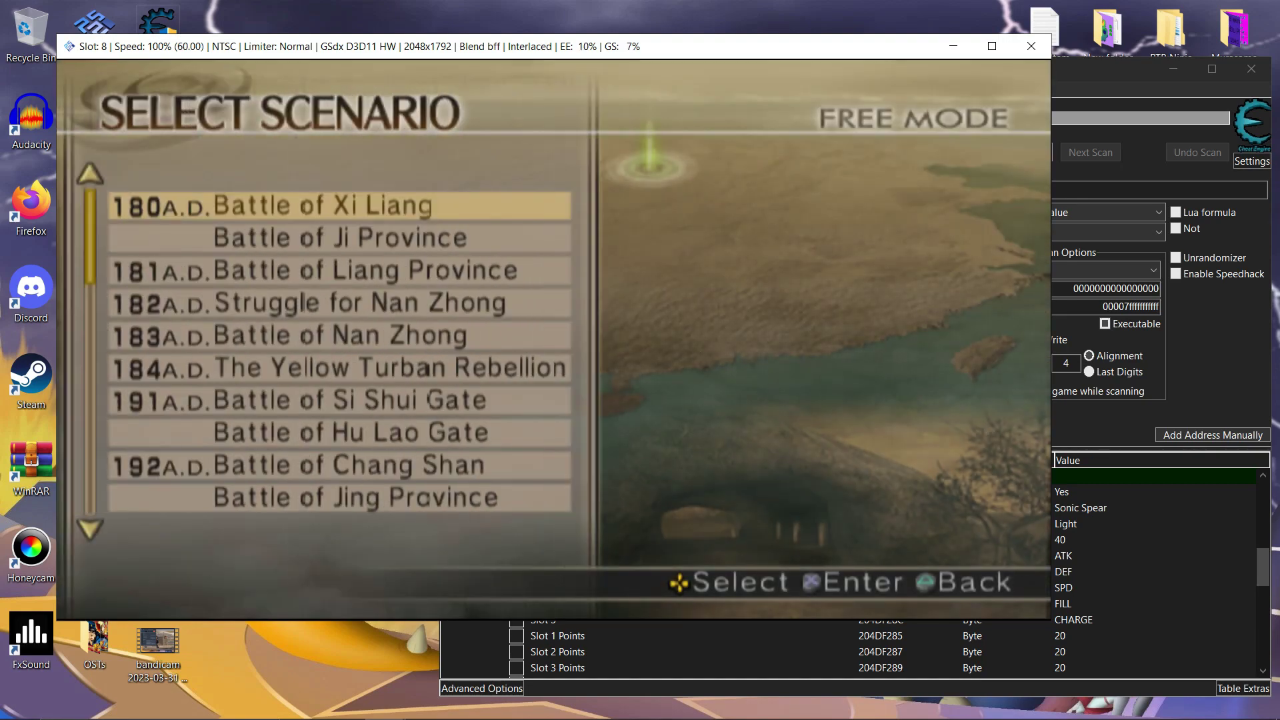
Step: Choose the Battle of Xi Liang scenario on the side of Dong Zhuo's Forces
key("Return")
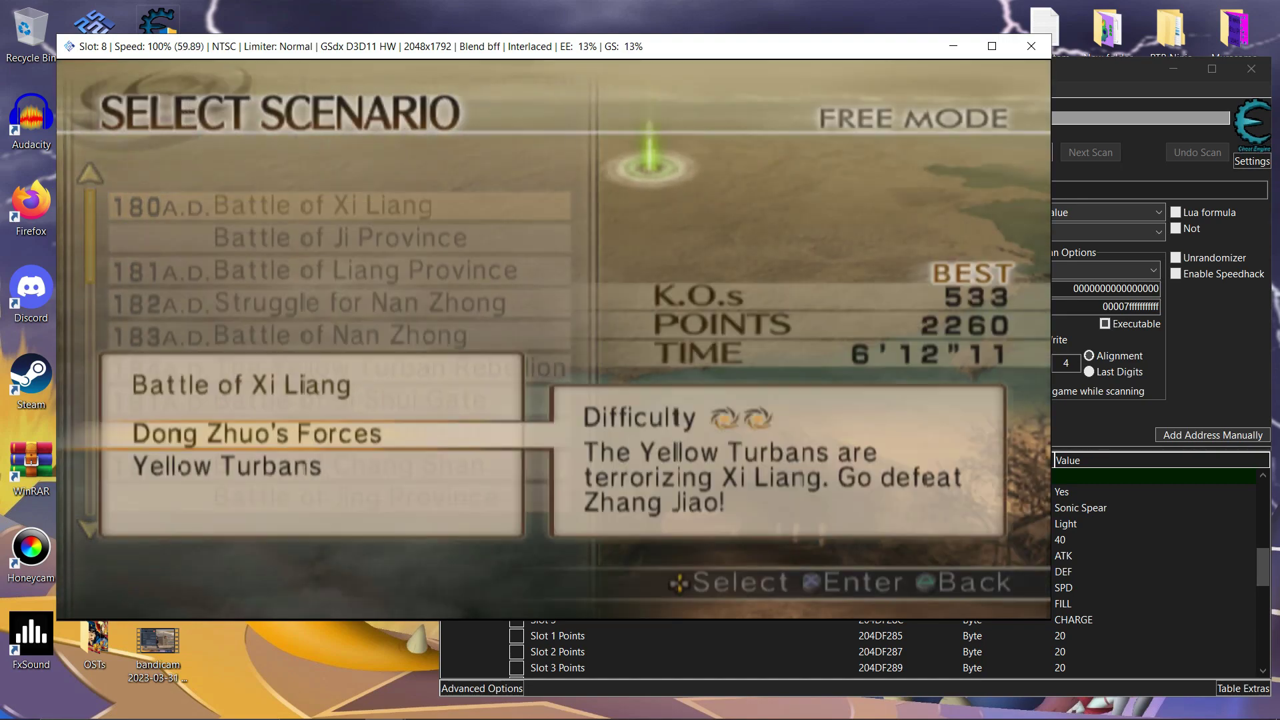
key("Return")
key("Left")
key("Left")
key("Return")
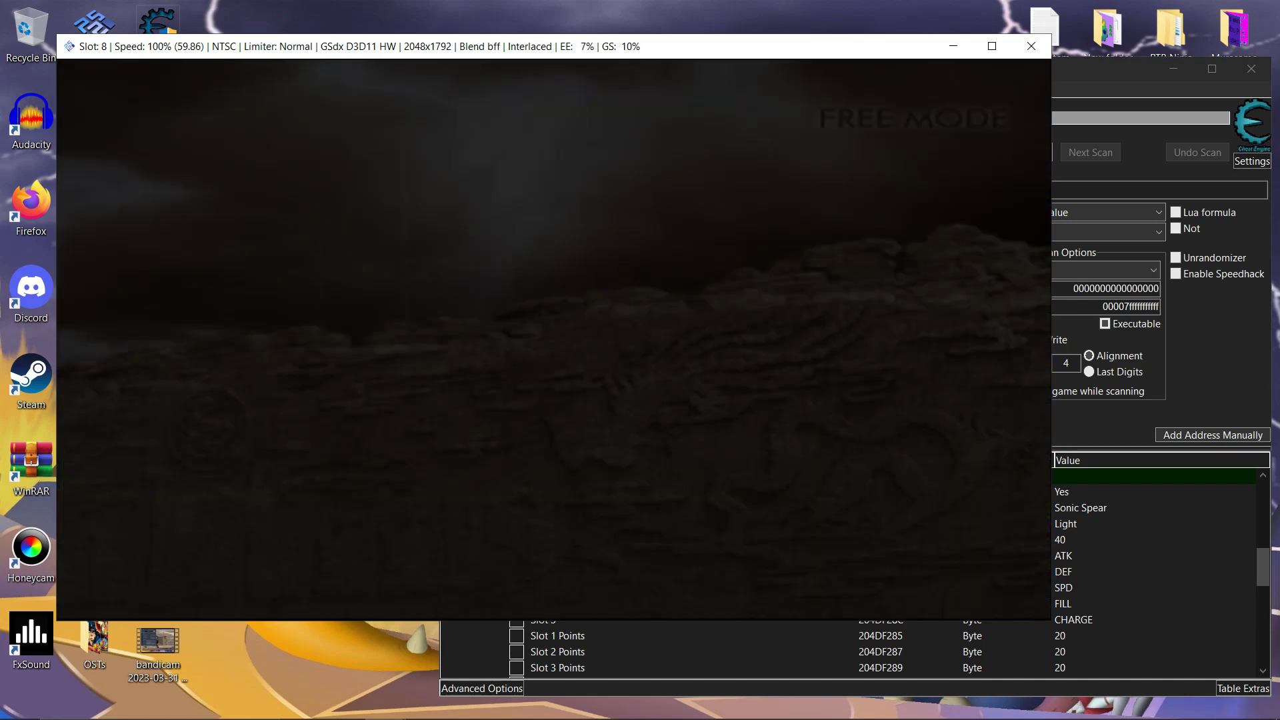
Step: Choose the created warrior from the Other force as the player 1 character
key("Down")
key("Down")
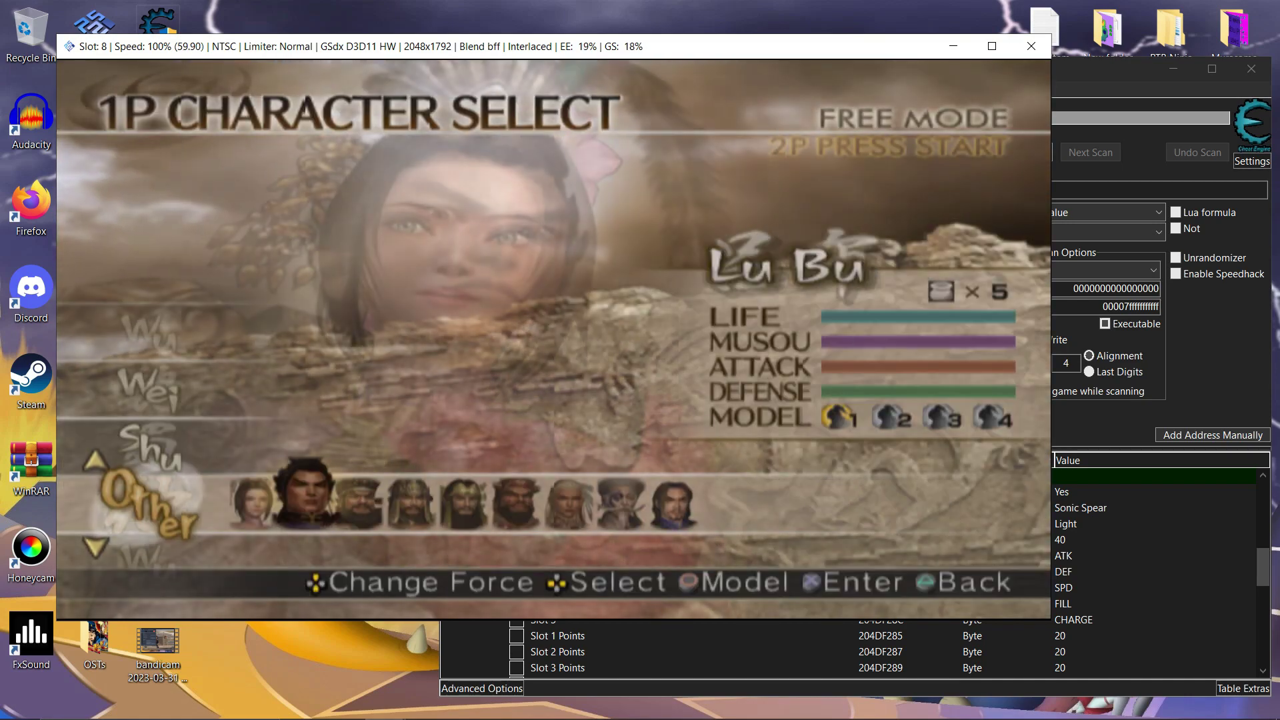
key("Right")
key("Right")
key("Right")
key("Right")
key("Right")
key("Right")
key("Right")
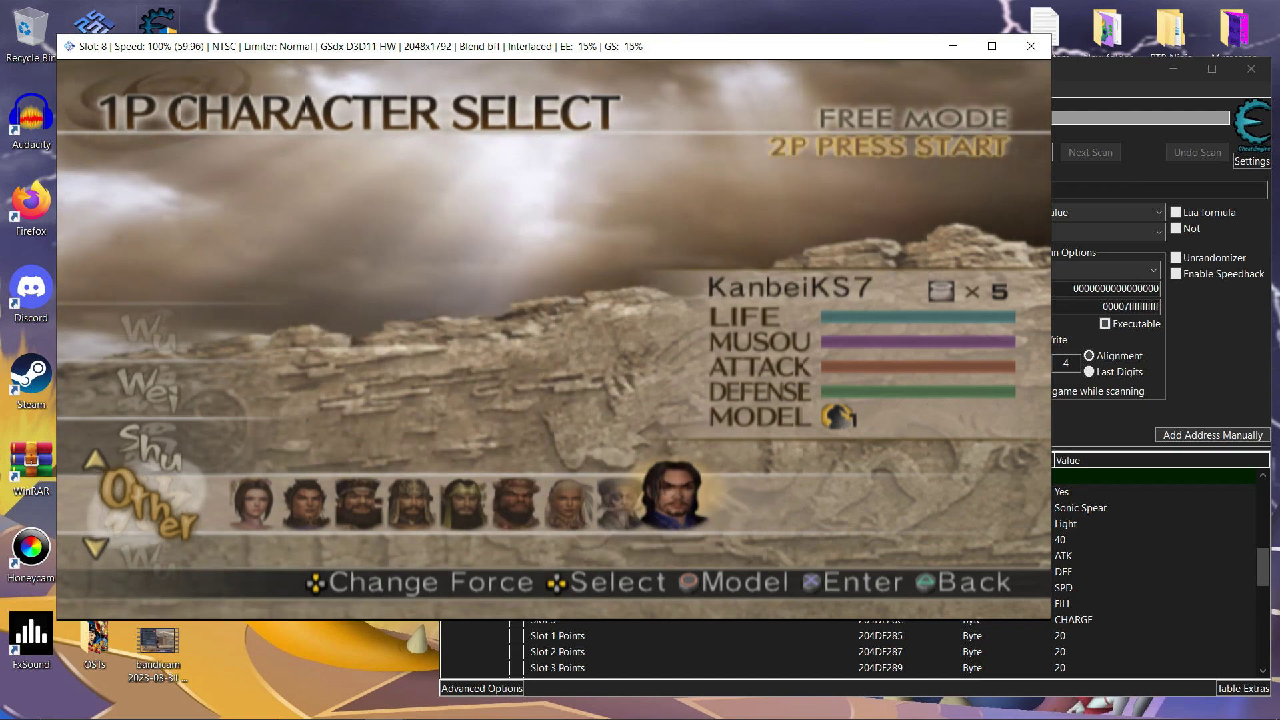
key("Return")
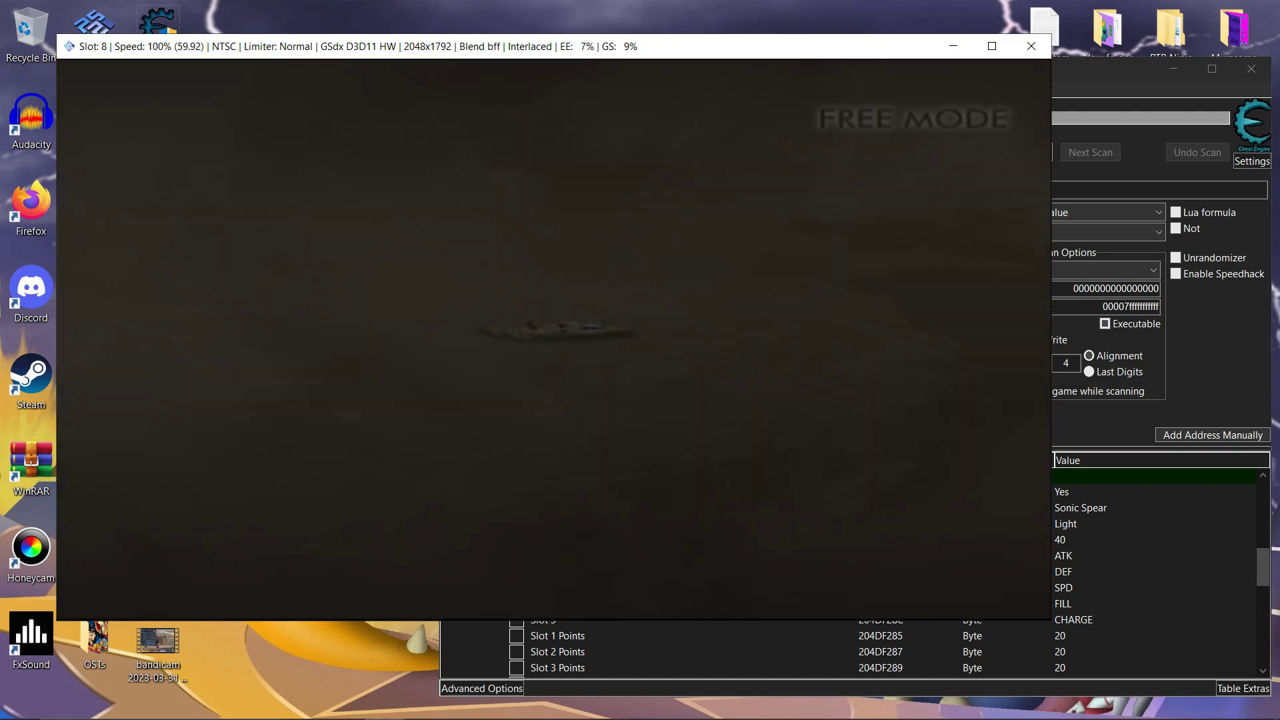
Step: Check the created warrior's equipped weapon in the battle preparation and return to the Preparation menu
key("Return")
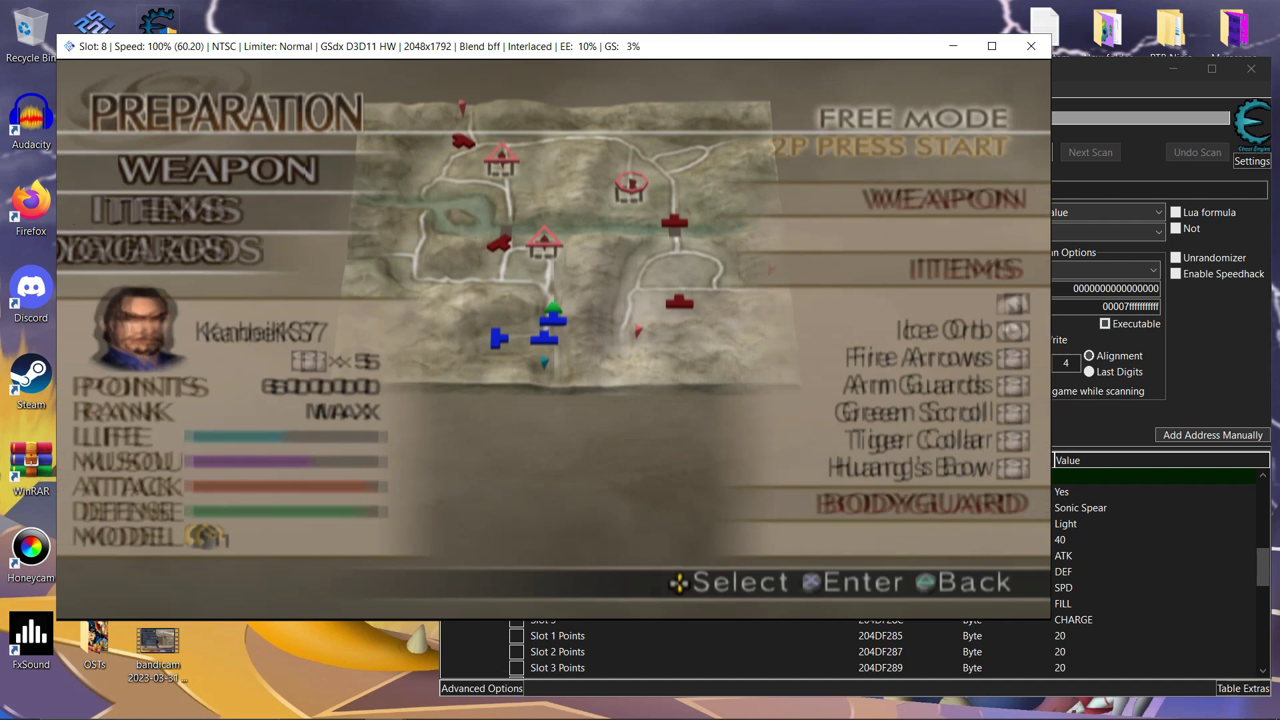
key("Return")
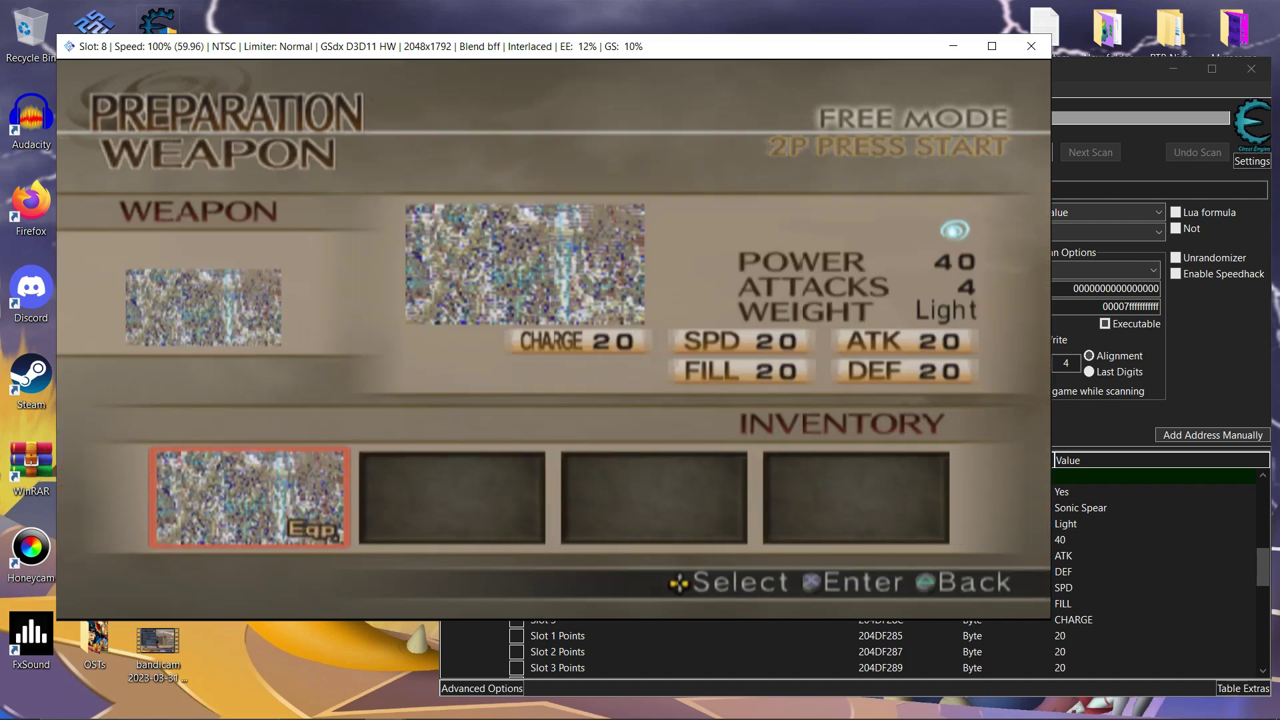
key("BackSpace")
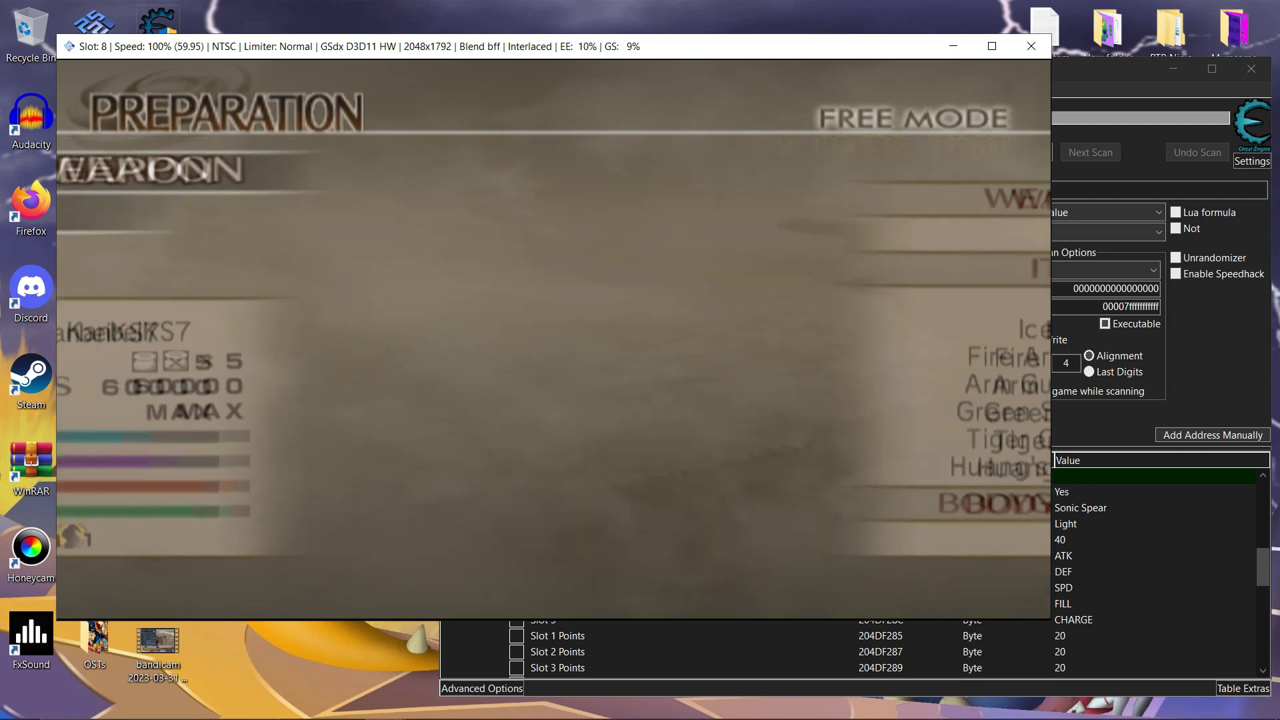
Step: In Cheat Engine, set the Weapon Mod of Create-A-Warrior 1's Weapon 1 to Bodyguard War Fan Lv3 Again
key("alt+Tab")
scroll(846, 574, "up", 3)
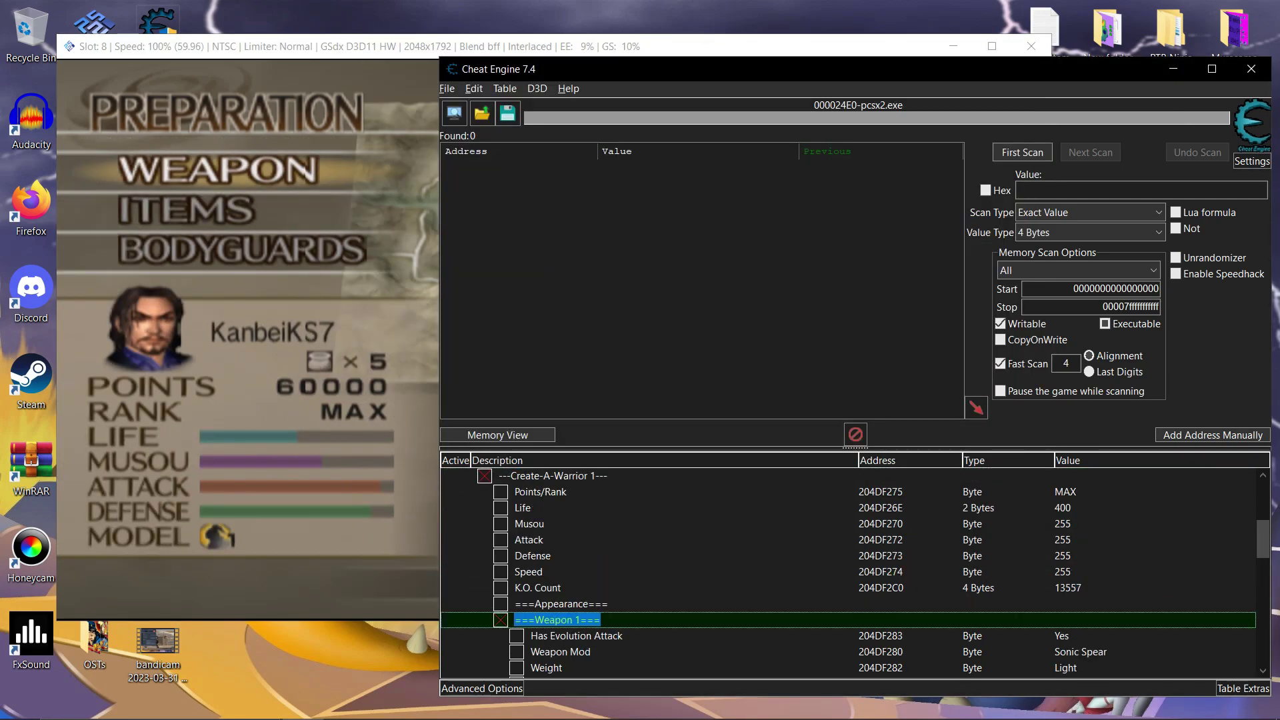
scroll(846, 573, "down", 1)
double_click(1079, 603)
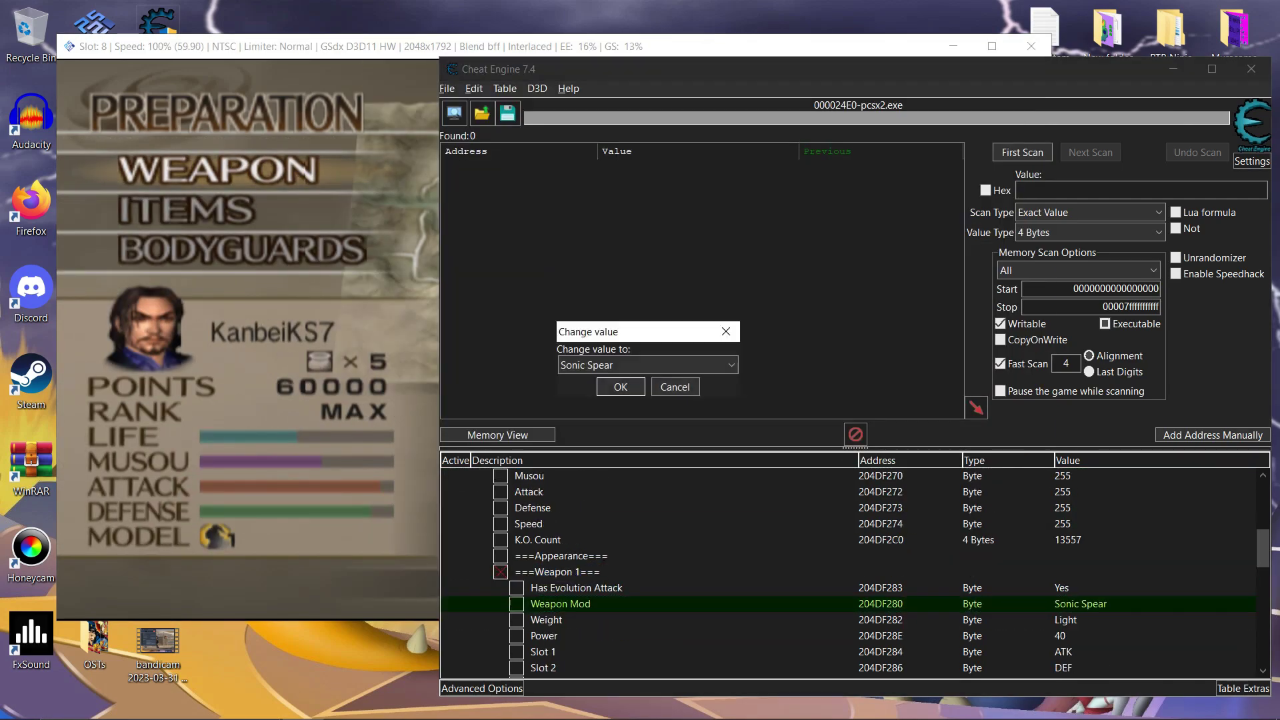
left_click(647, 364)
key("Down")
key("Down")
key("Down")
key("Down")
key("Down")
key("Down")
key("Down")
key("Down")
key("Down")
key("Down")
key("Down")
key("Down")
key("Down")
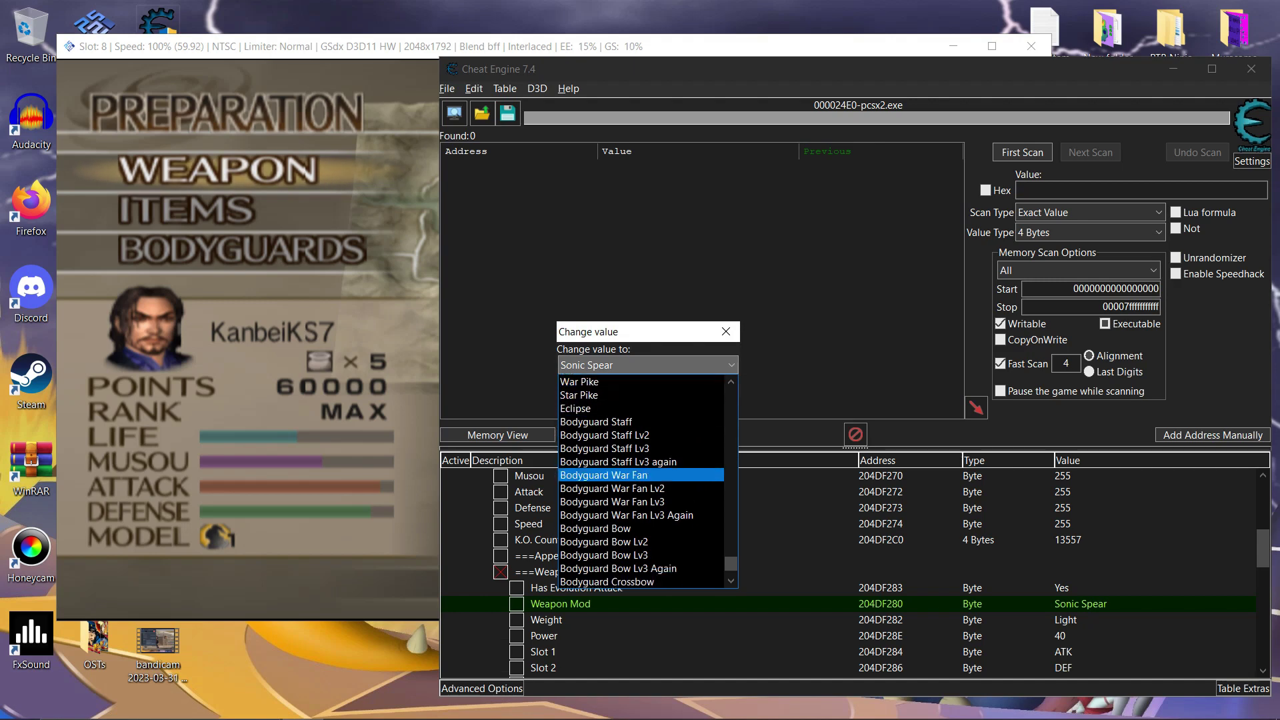
key("Return")
key("Tab")
key("Return")
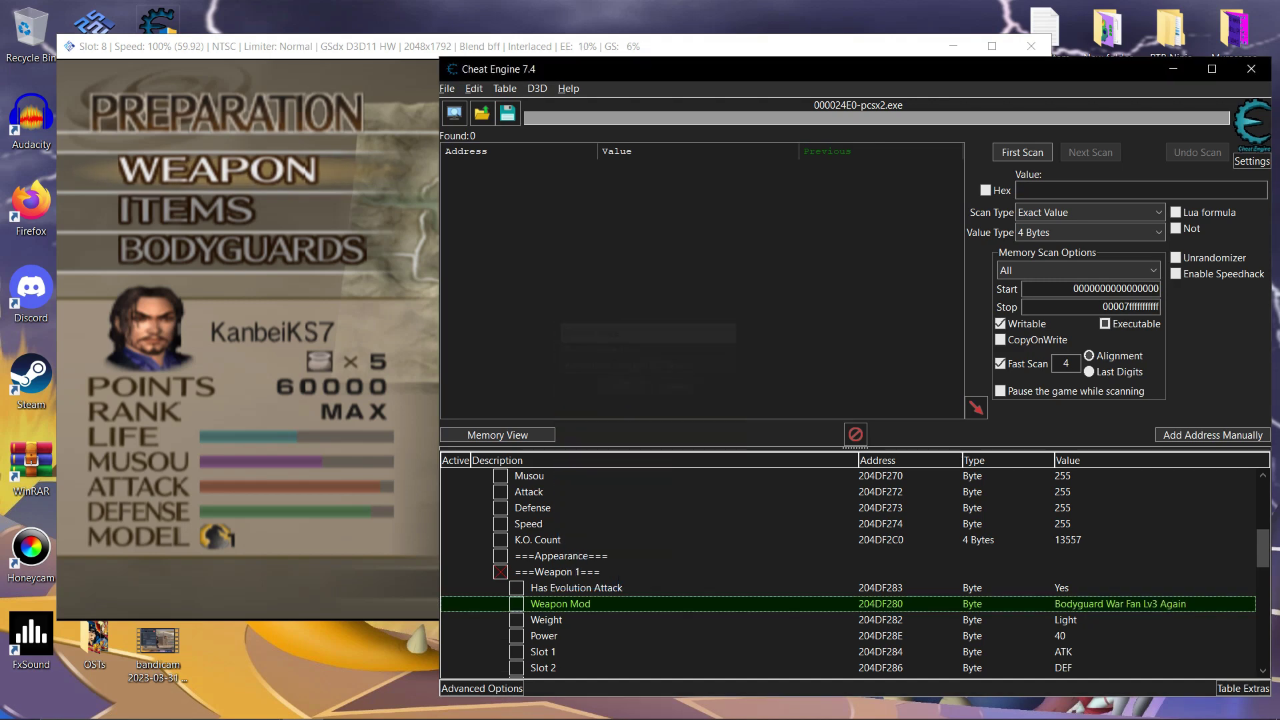
Step: Switch to PCSX2 and change the save state slot to 9
left_click(304, 170)
key("F2")
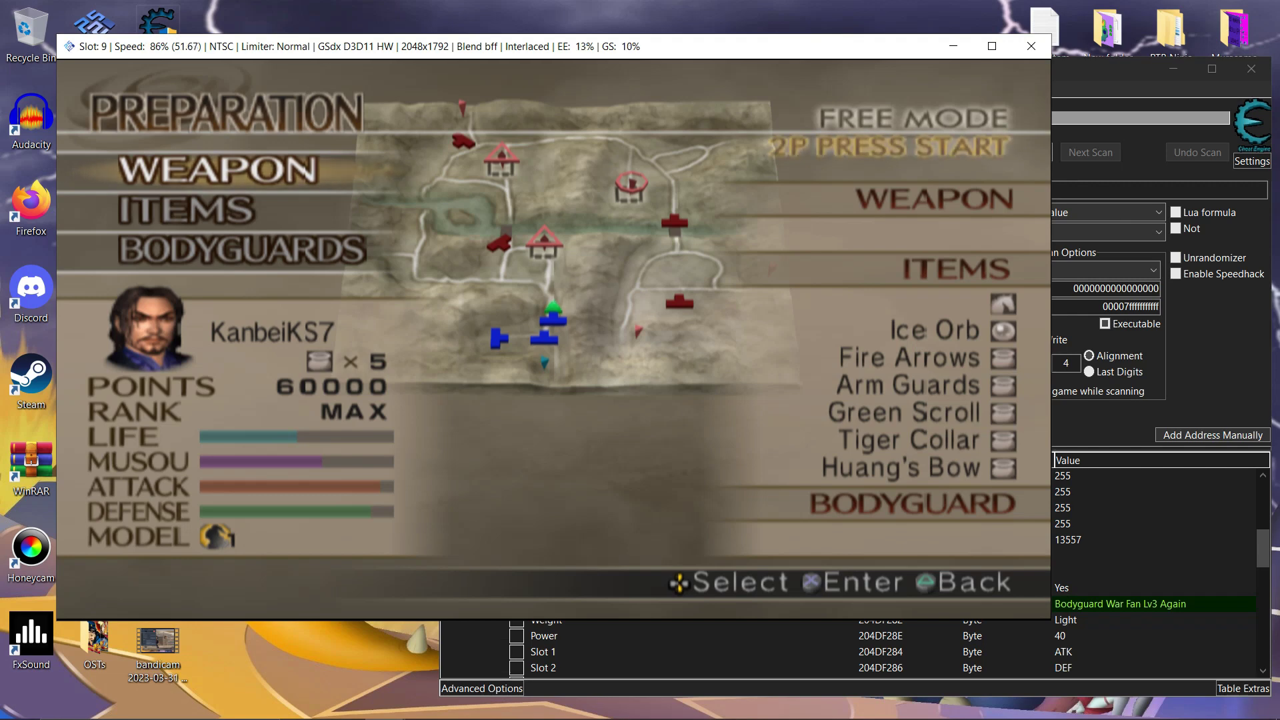
key("alt+Tab")
scroll(853, 573, "down", 1)
scroll(853, 573, "down", 2)
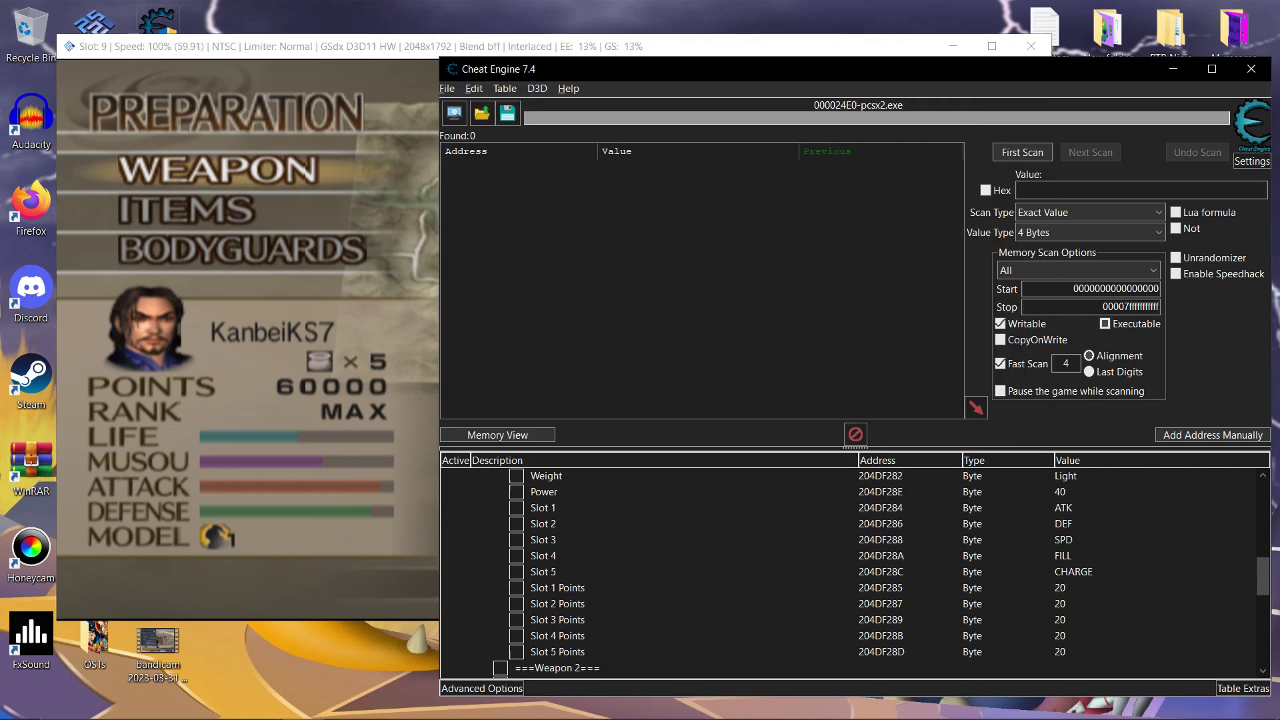
key("alt+Tab")
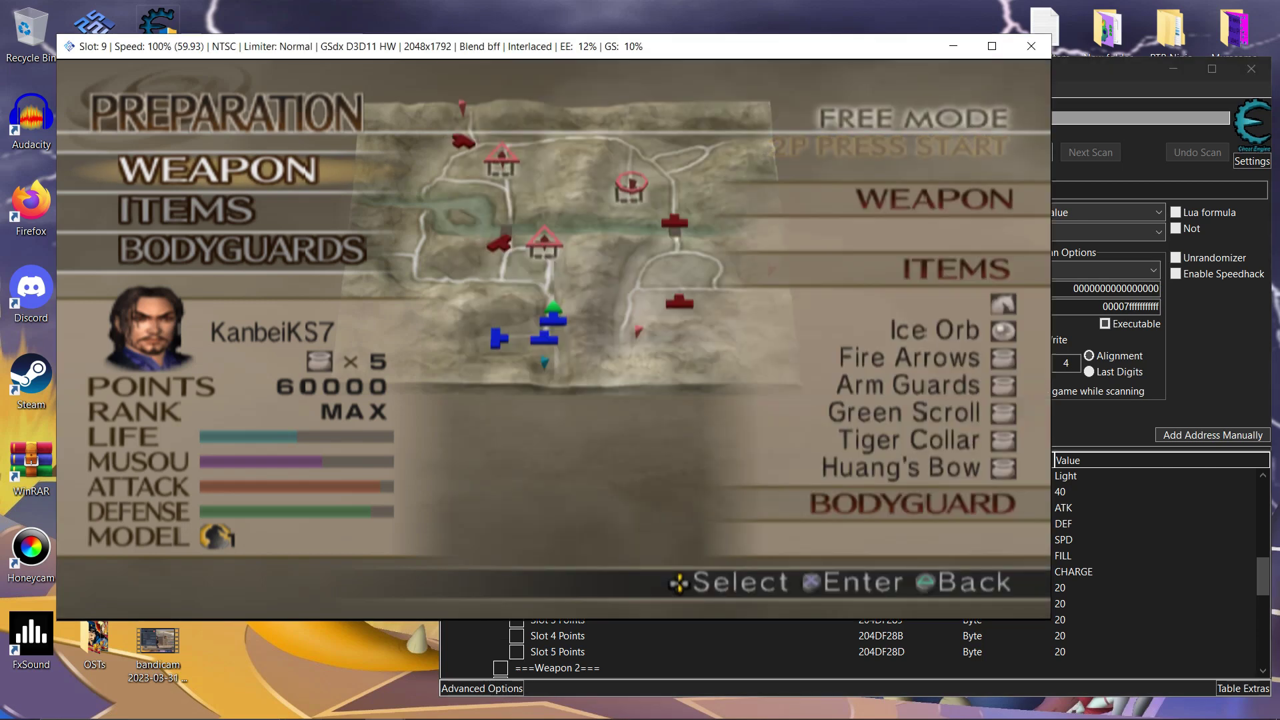
key("alt+Tab")
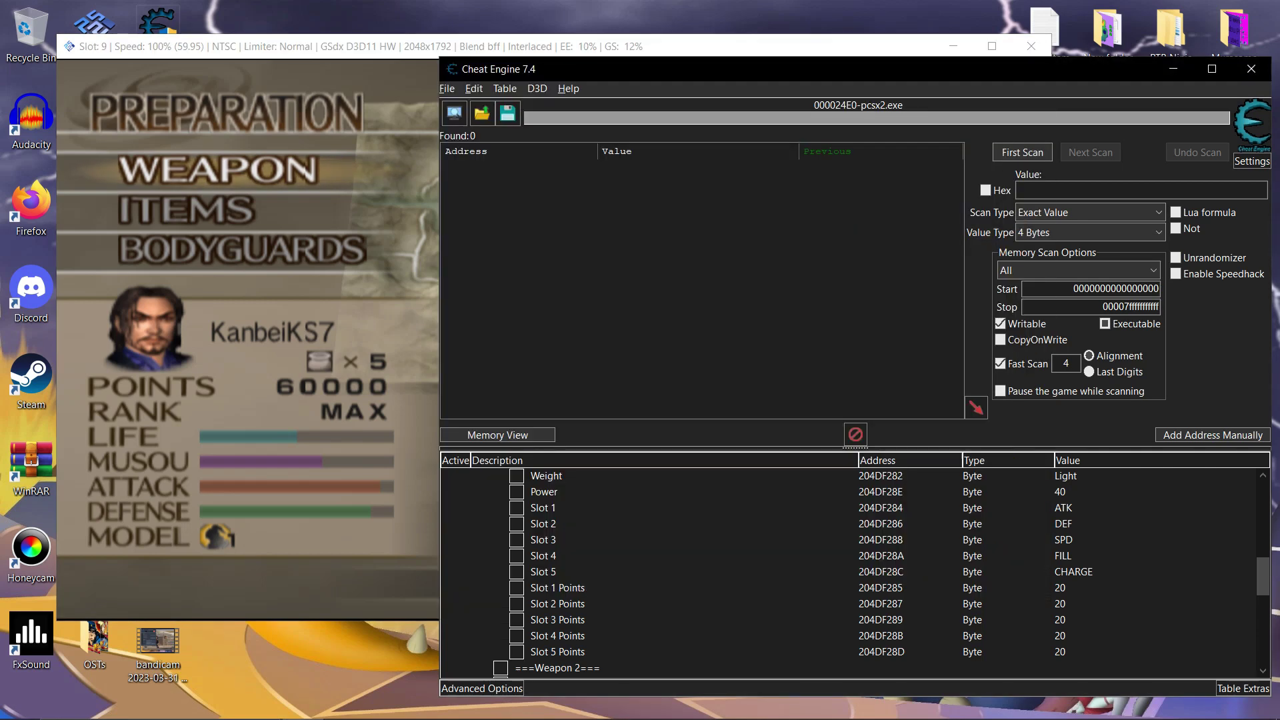
scroll(853, 573, "up", 8)
scroll(853, 573, "down", 3)
scroll(853, 573, "up", 1)
scroll(853, 573, "up", 2)
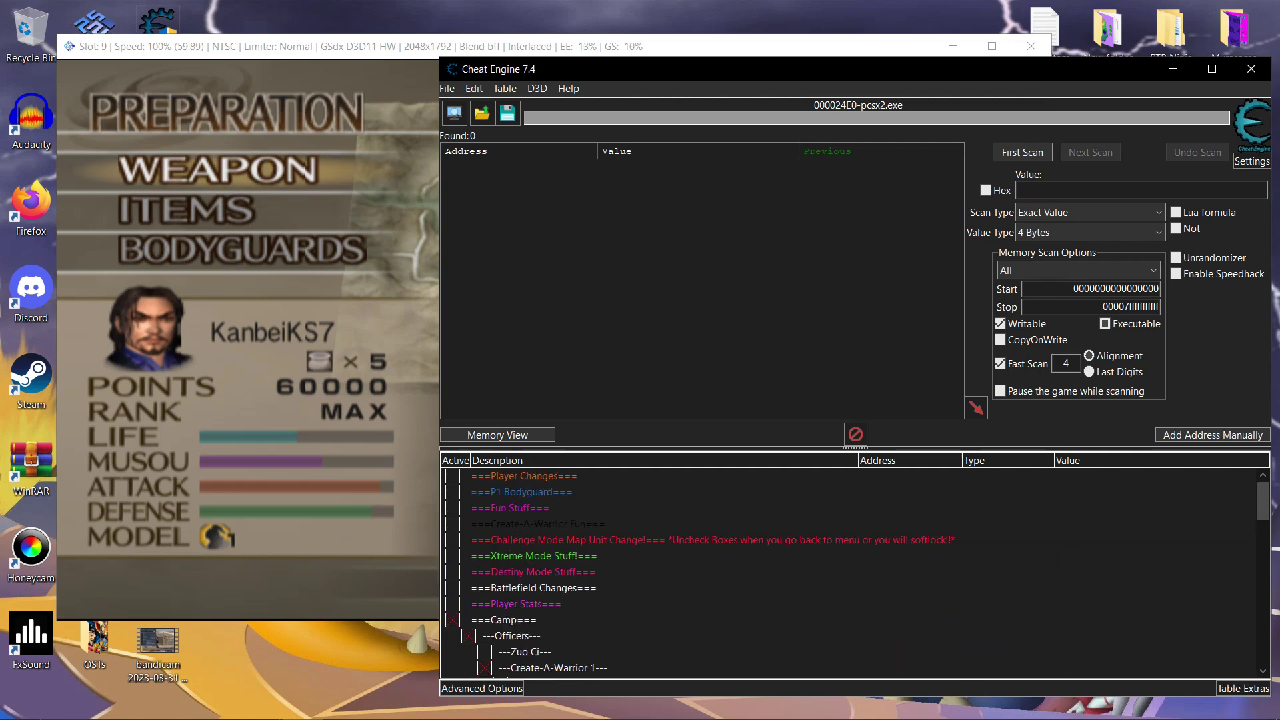
left_click(524, 476)
key("space")
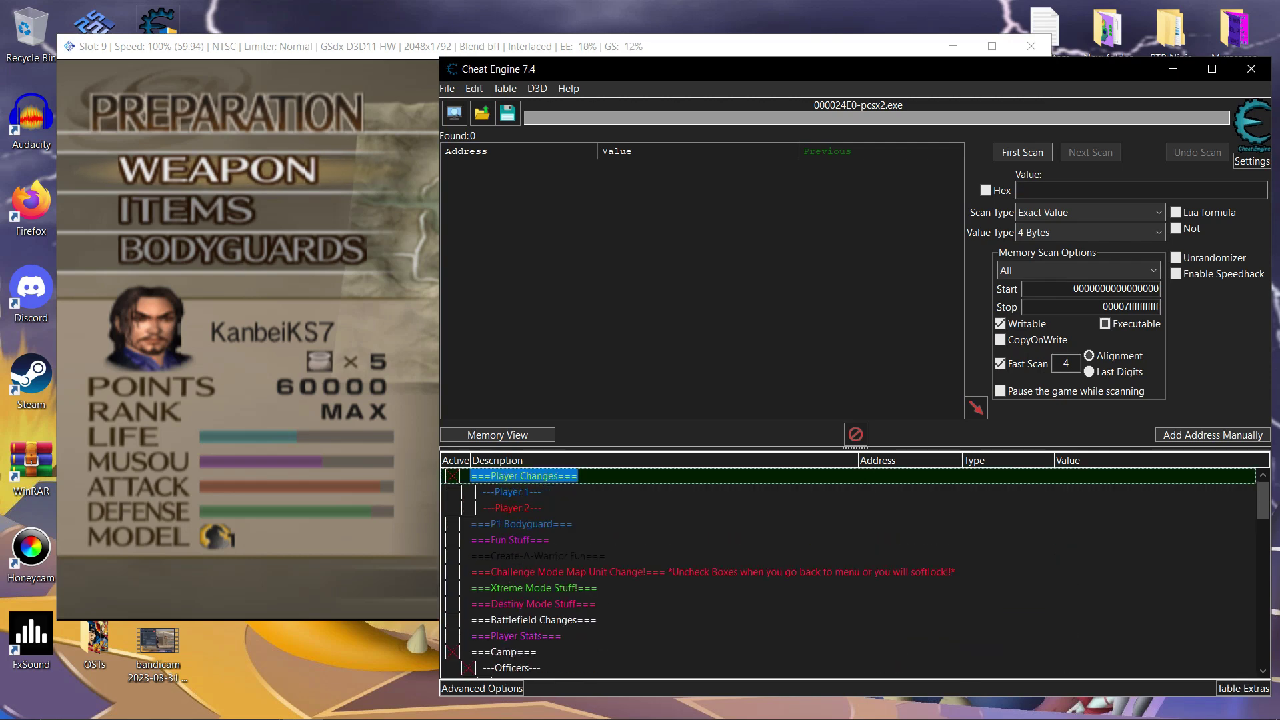
key("Down")
key("space")
scroll(853, 573, "up", 2)
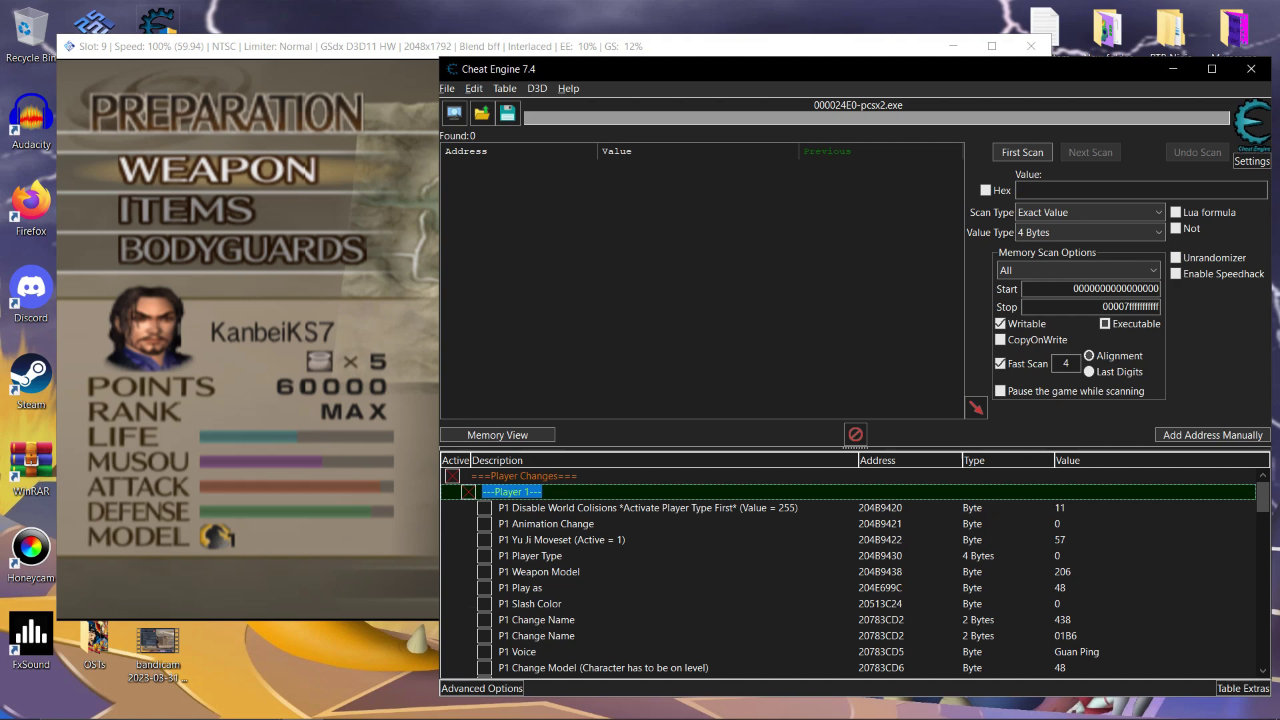
left_click(468, 491)
left_click(452, 476)
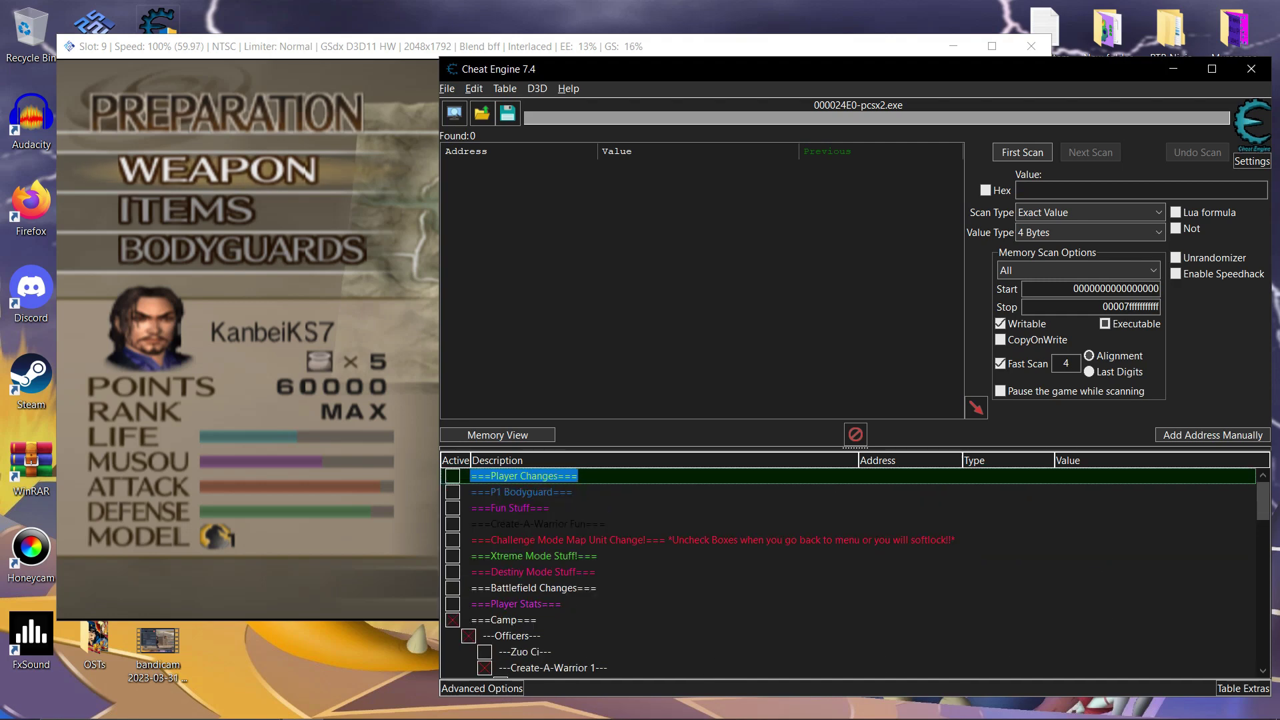
Step: In Cheat Engine, expand Player Stats and set all the P1 stats from Musou through Bow Attack/Defense to 255
left_click(452, 603)
scroll(853, 573, "down", 3)
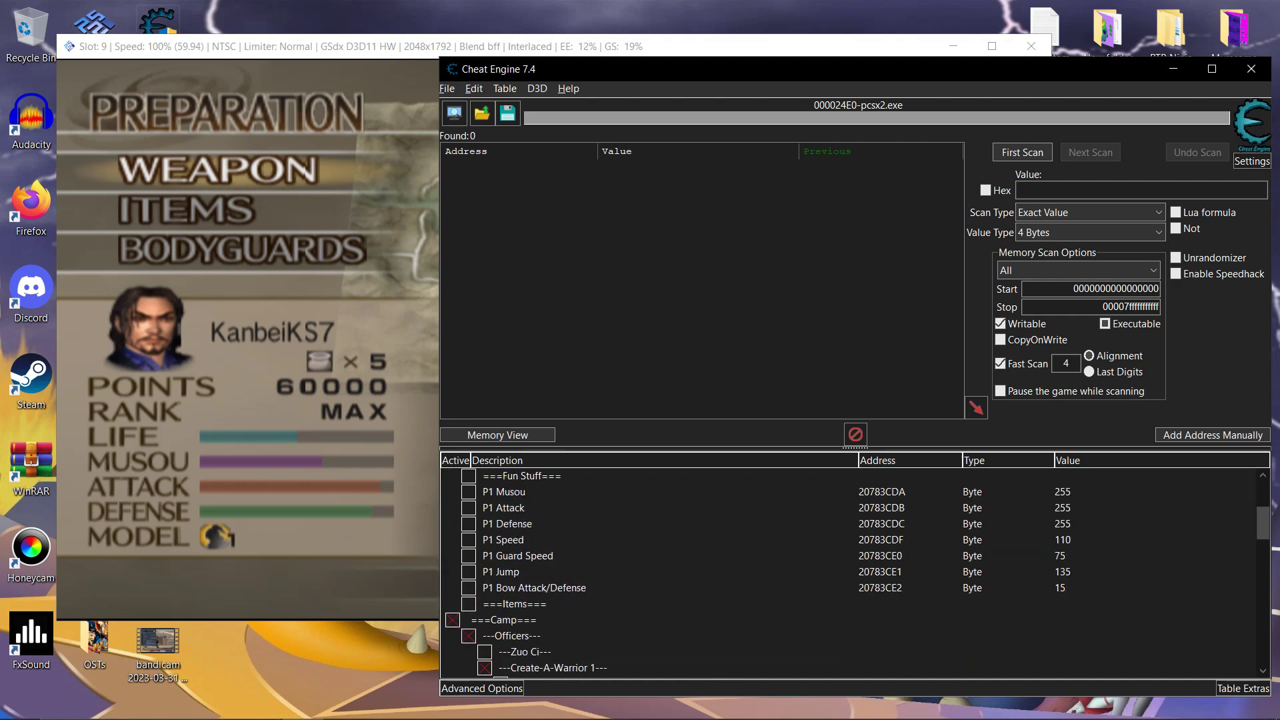
left_click(503, 491)
left_click(513, 604, "shift")
key("Return")
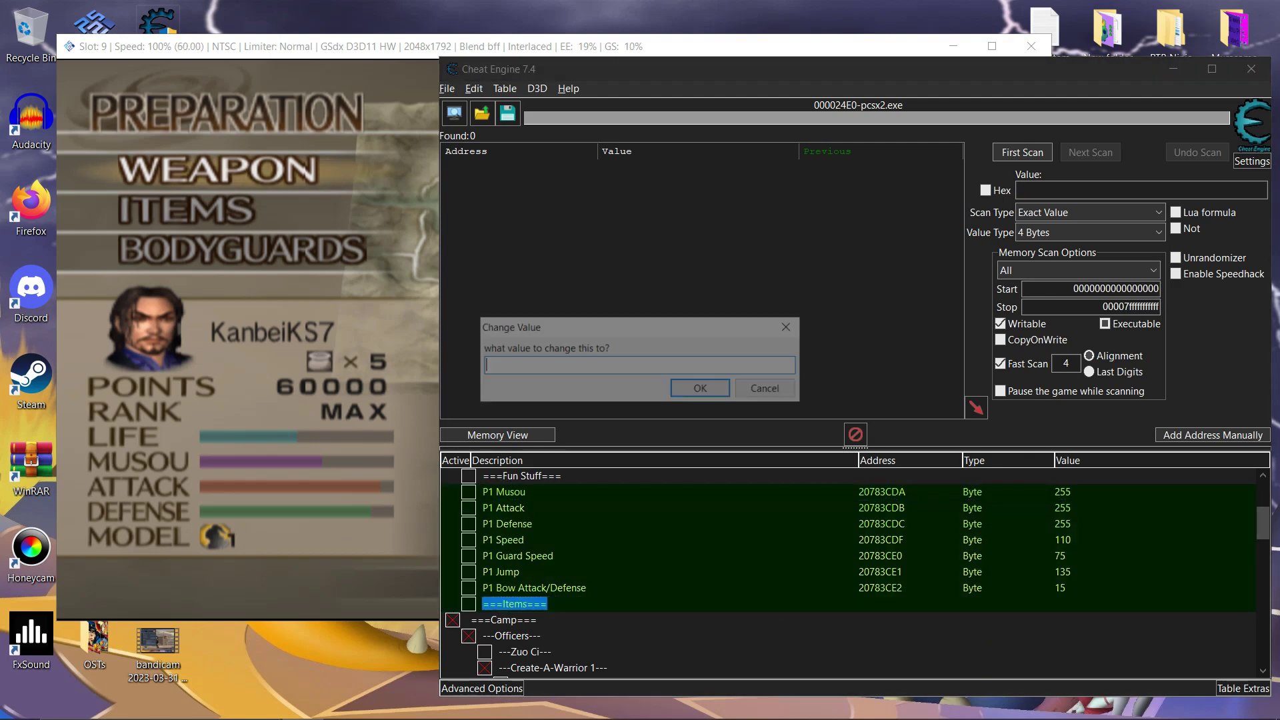
left_click(768, 388)
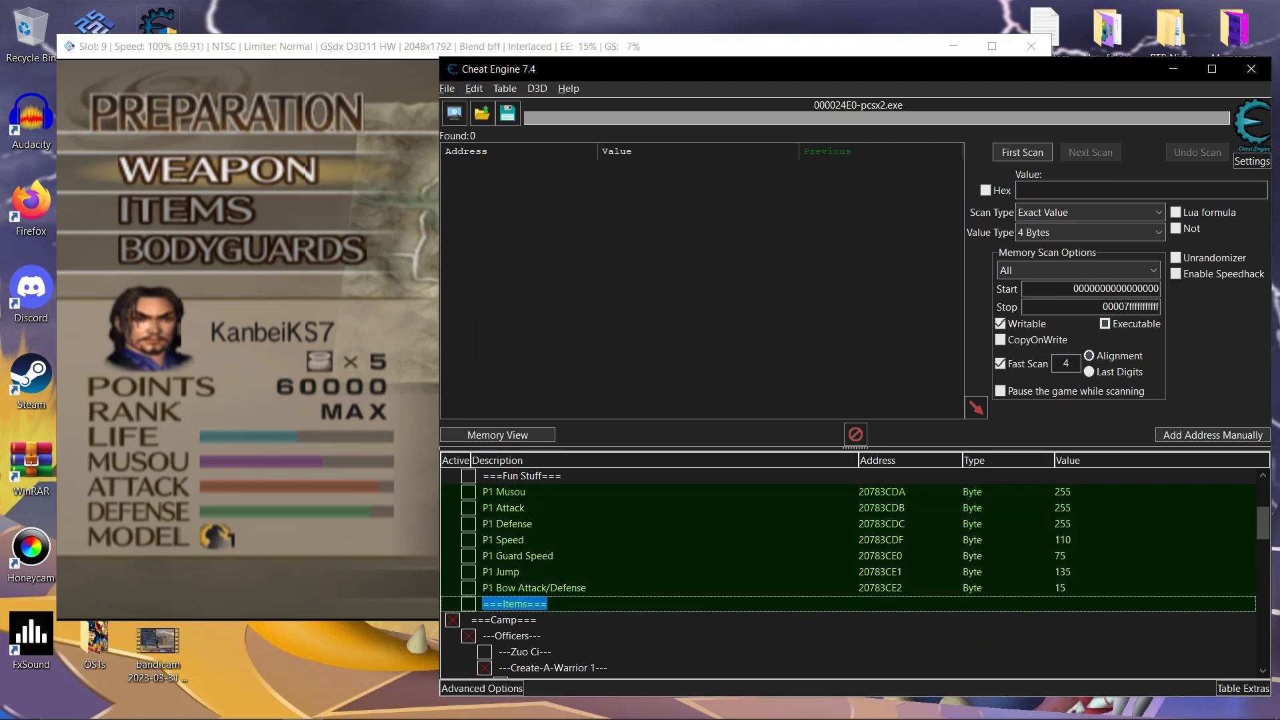
key("shift+Up")
key("Return")
type("255")
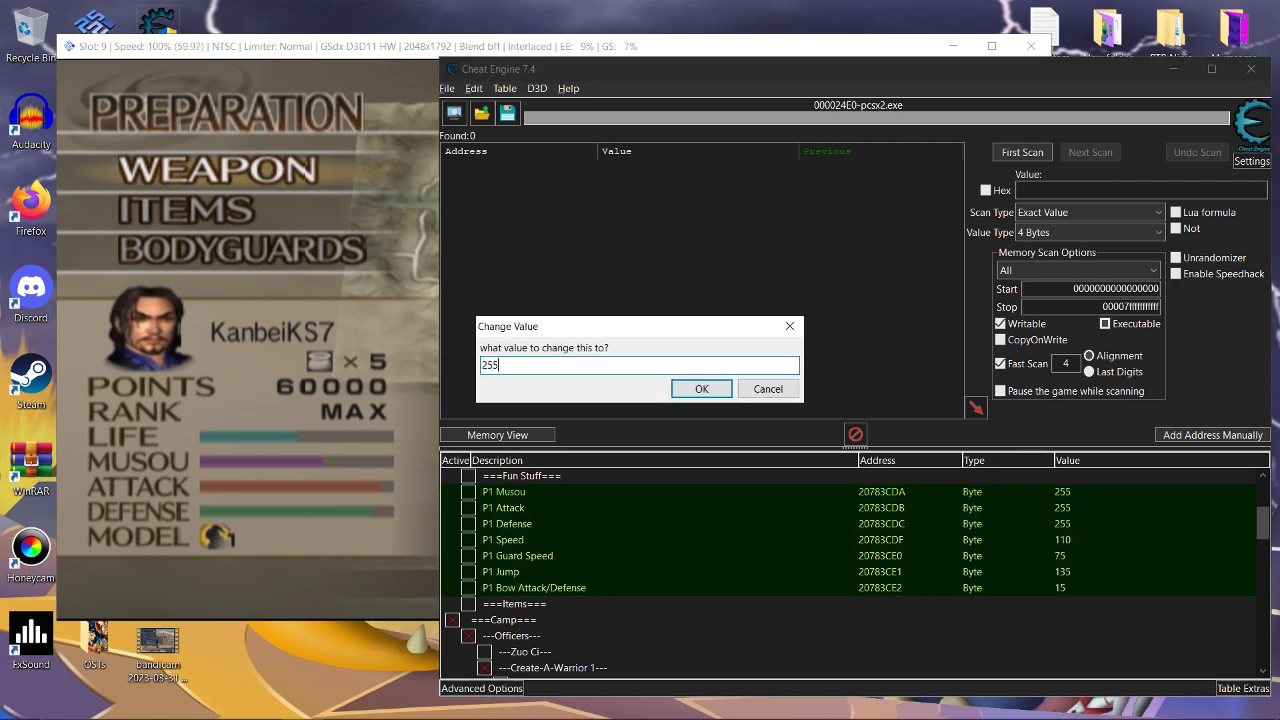
key("Return")
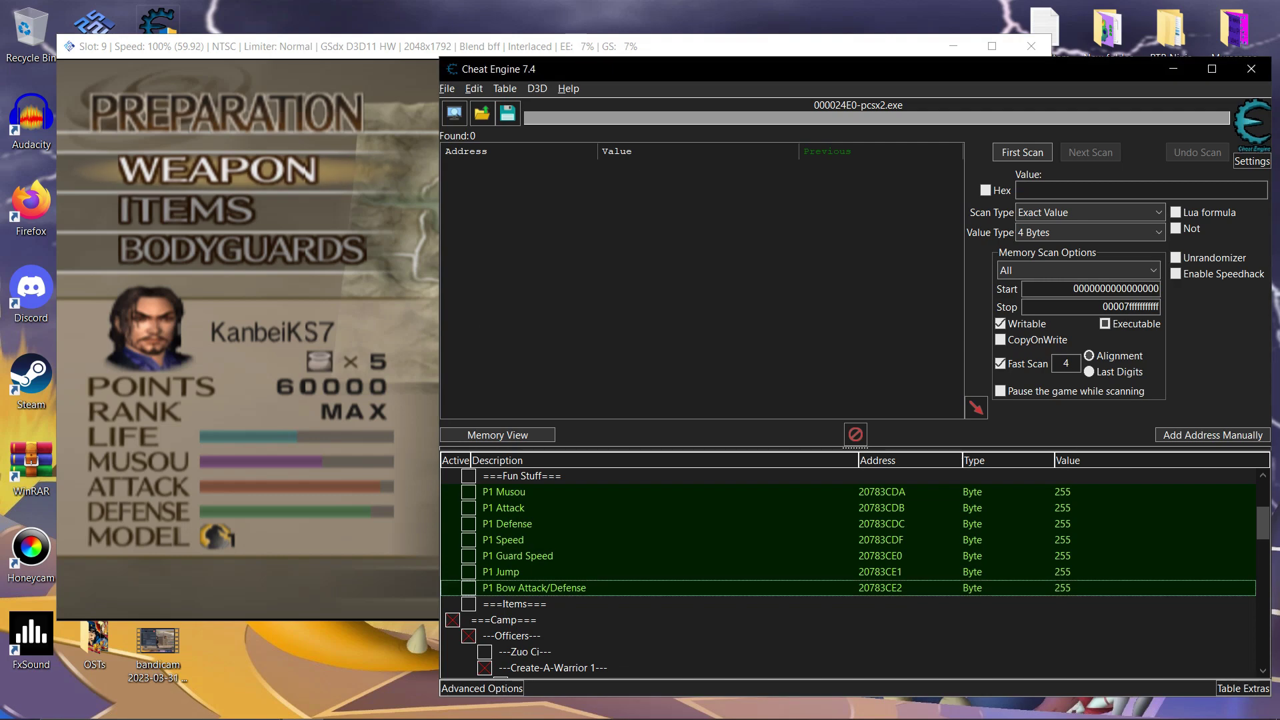
Step: Switch to PCSX2, open the bodyguard selection in the battle preparation and highlight the unnamed bodyguard listed above Lt. Commander
key("alt+Tab")
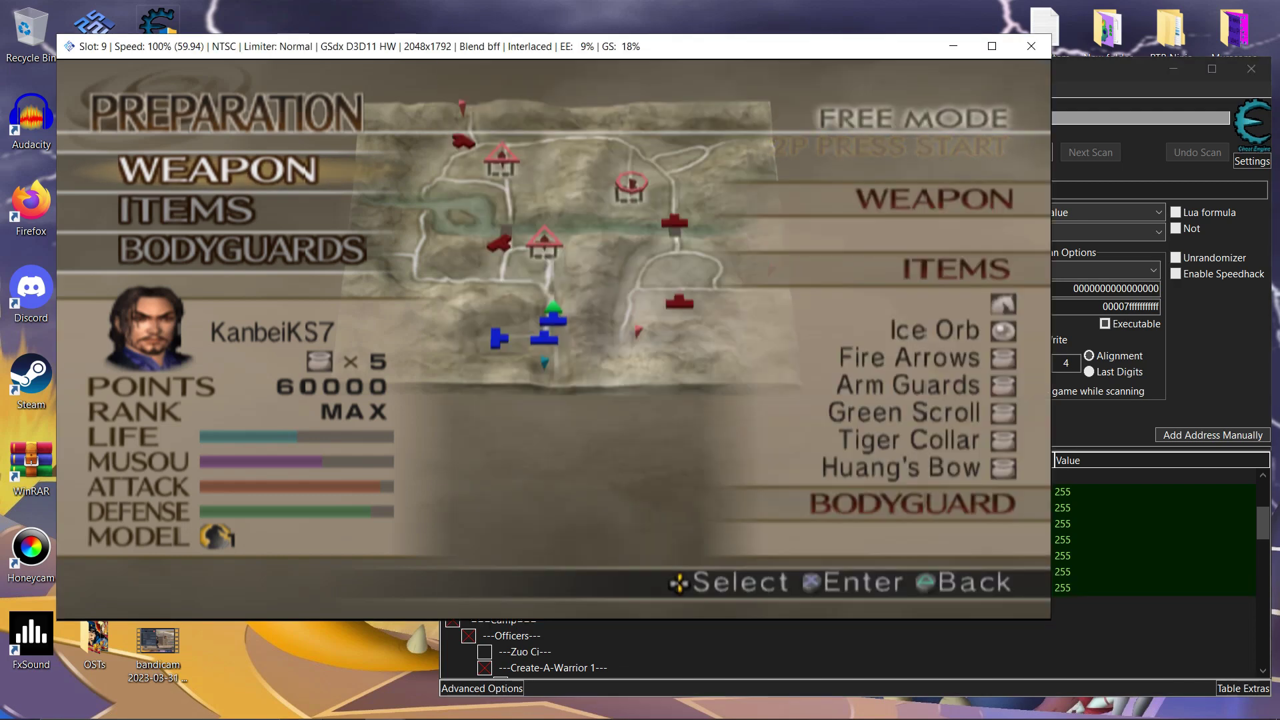
key("Return")
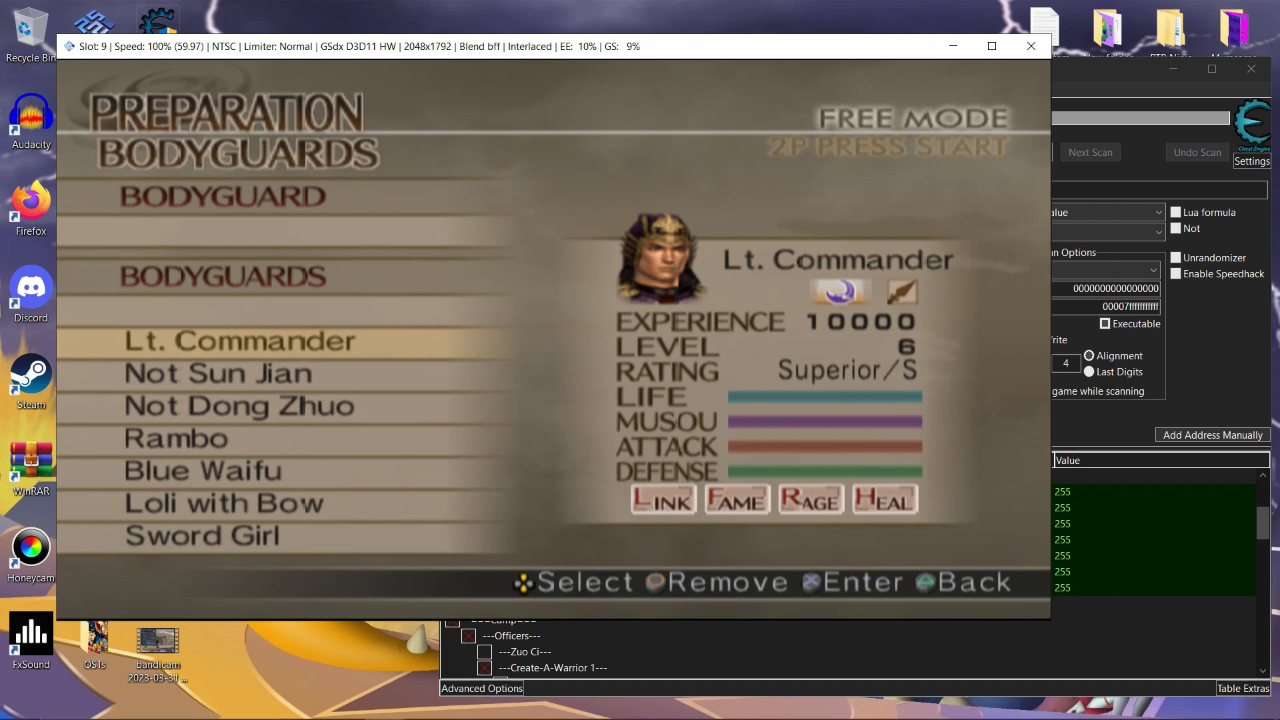
key("Down")
key("Down")
key("Up")
key("Up")
key("Up")
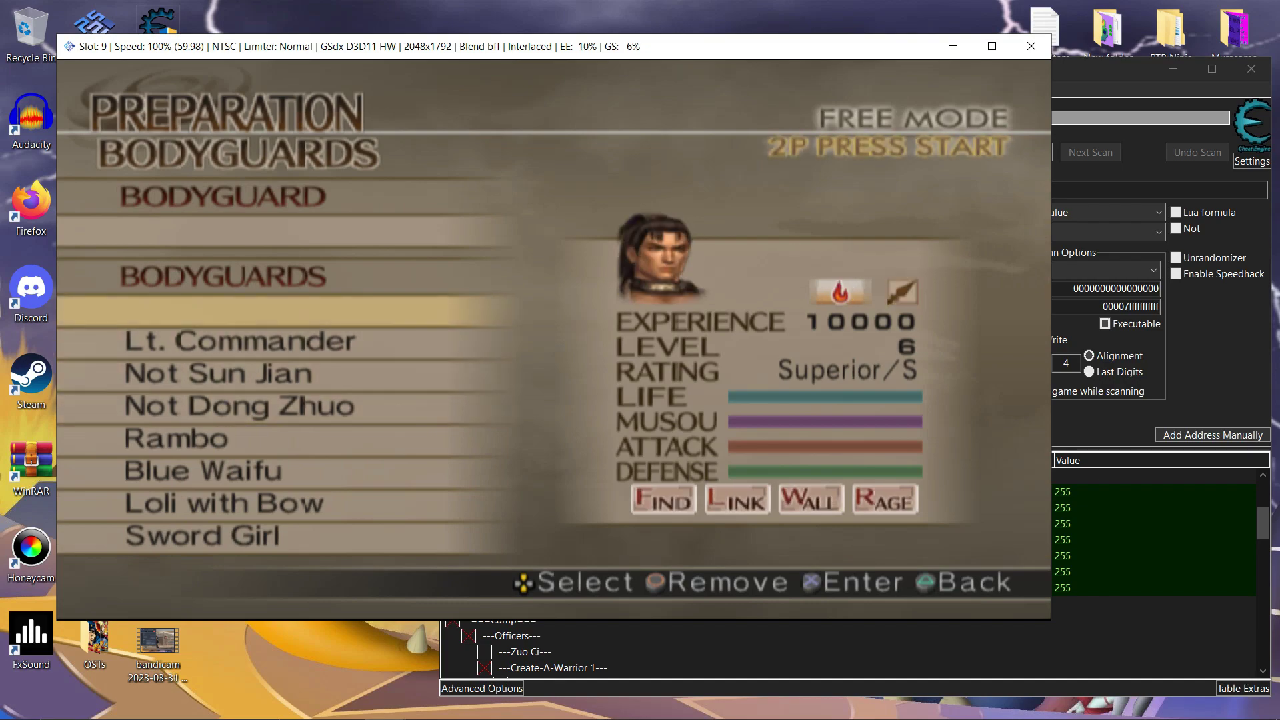